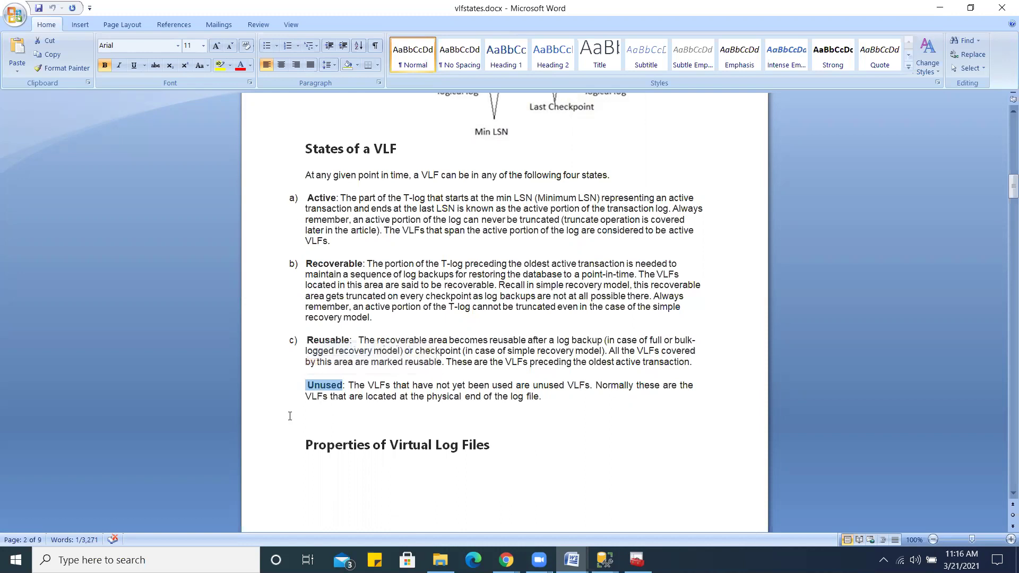
Step: Highlight the terms Active and Recoverable in turn in the States of a VLF section
double_click(322, 199)
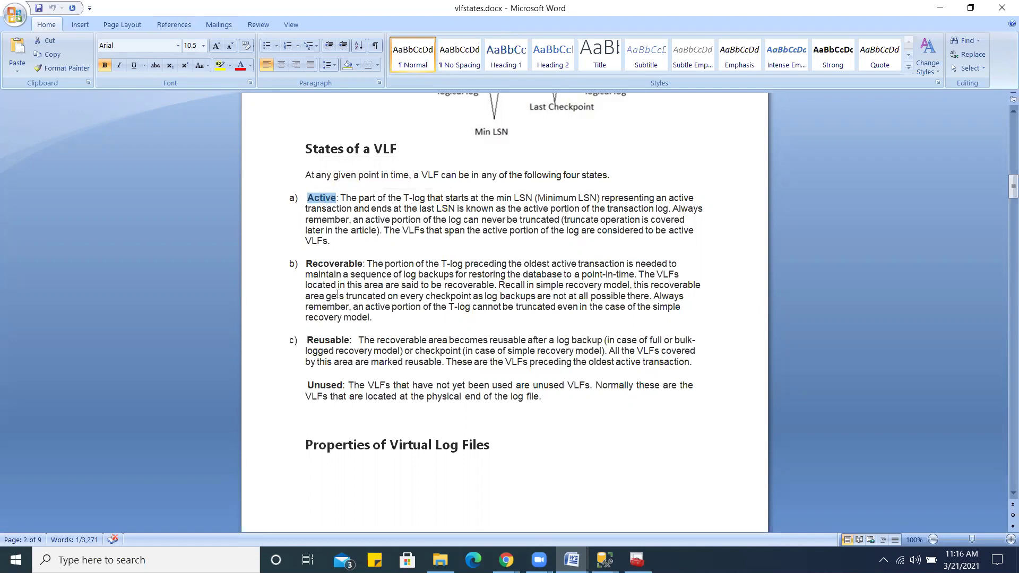
click(328, 266)
double_click(328, 265)
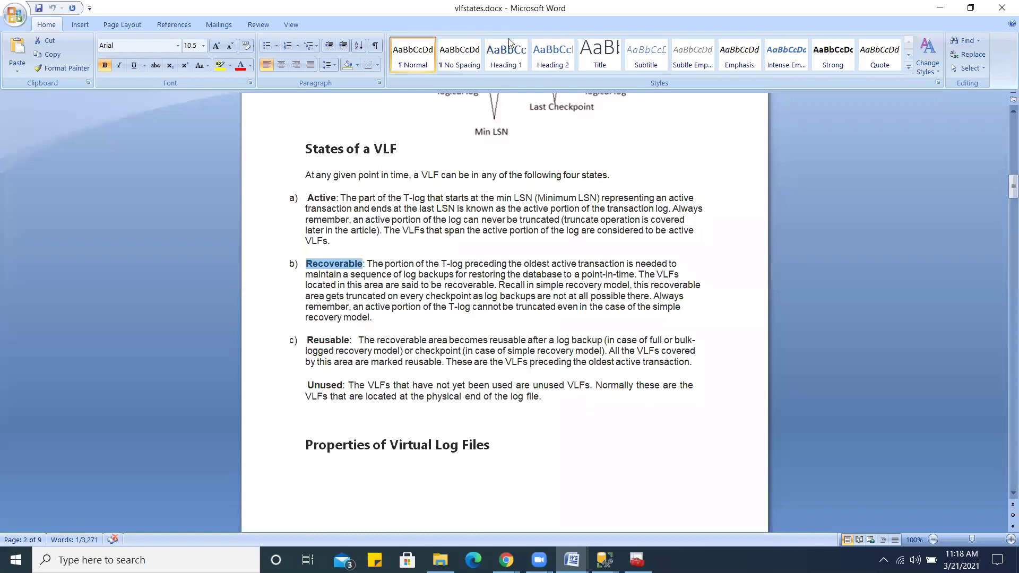
Step: Switch to the AdventureWorks2016 database properties in SQL Server Management Studio and view the available recovery models among the options
click(603, 560)
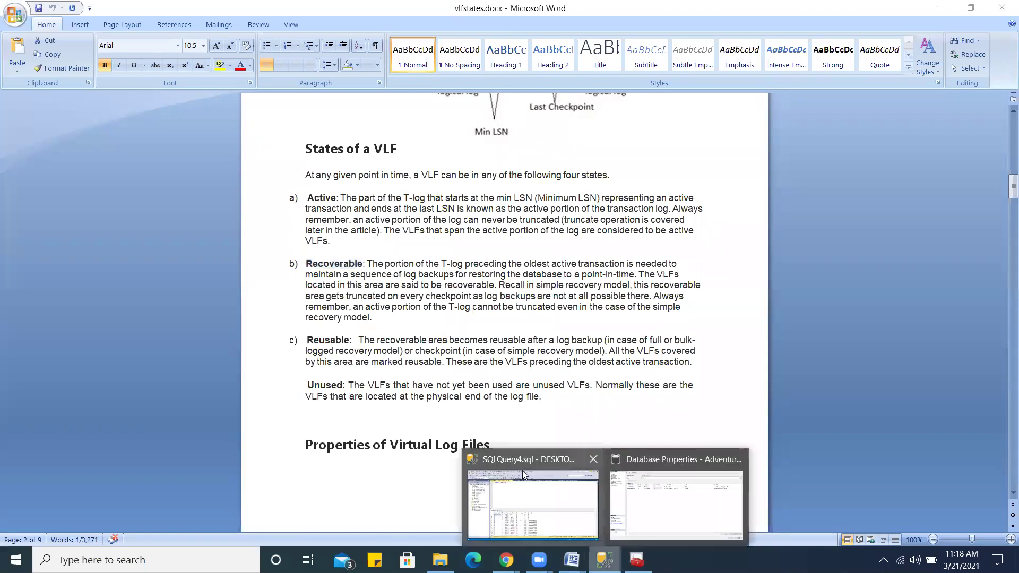
click(657, 458)
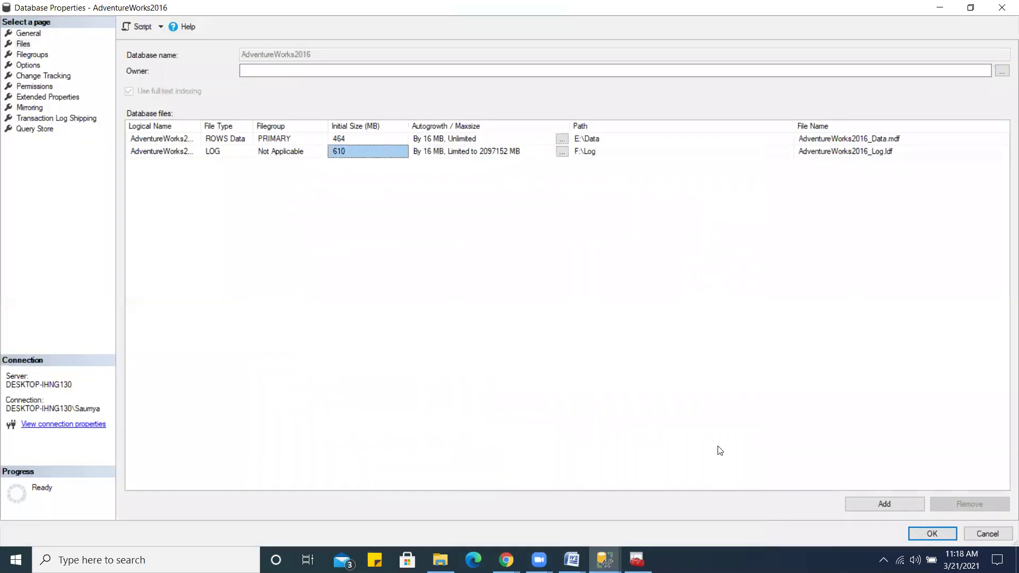
click(27, 65)
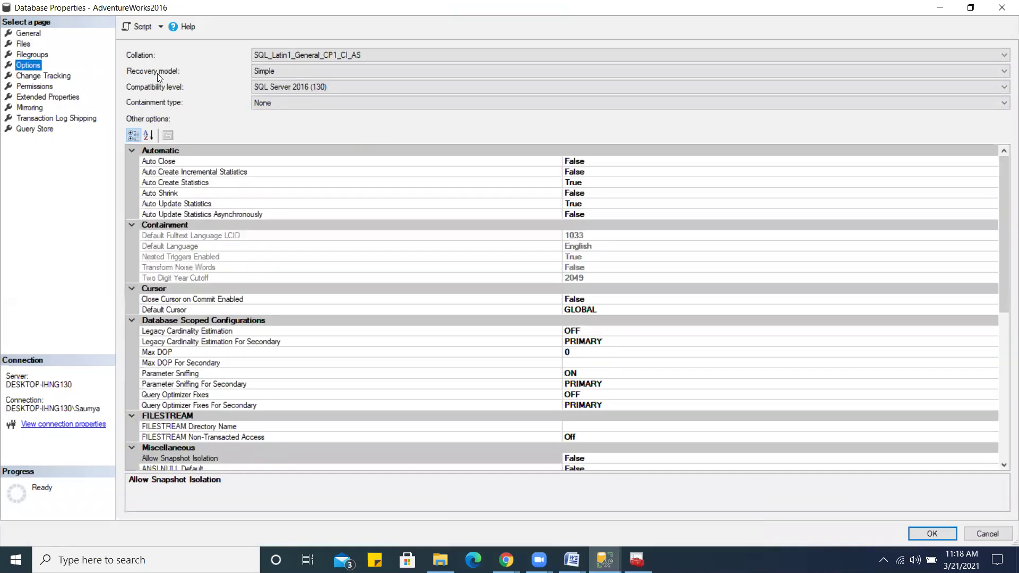
click(305, 71)
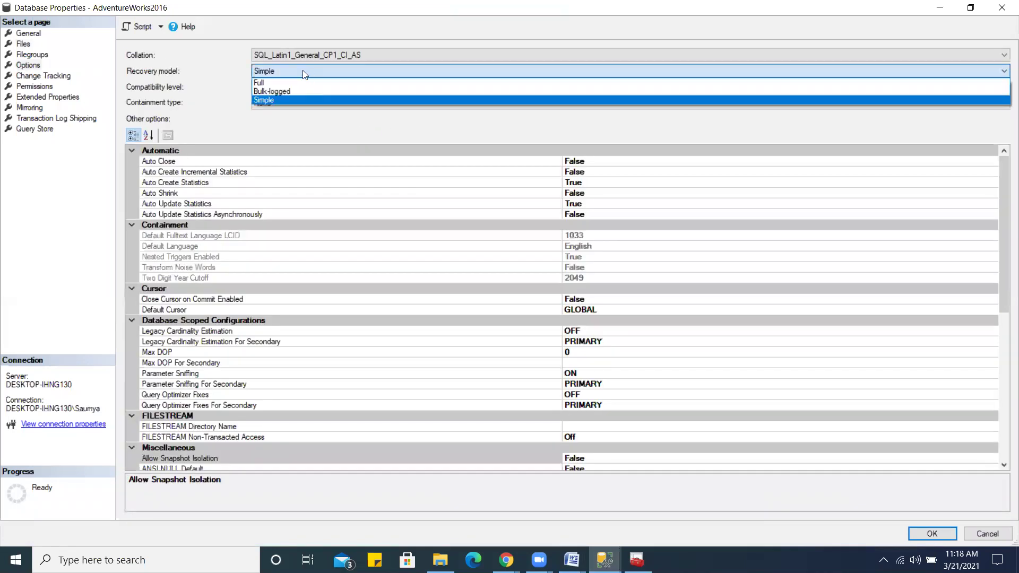
click(274, 69)
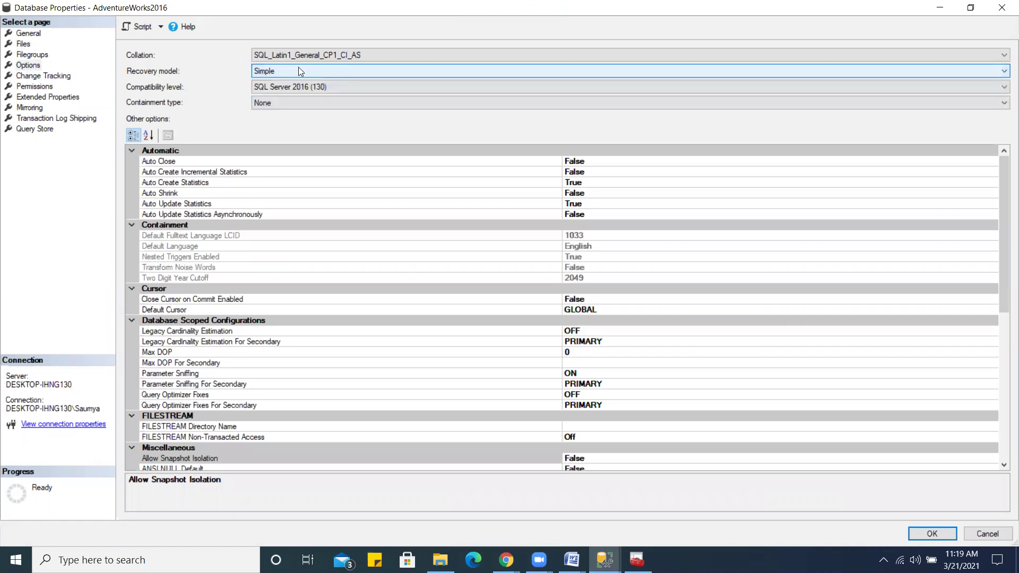
click(995, 70)
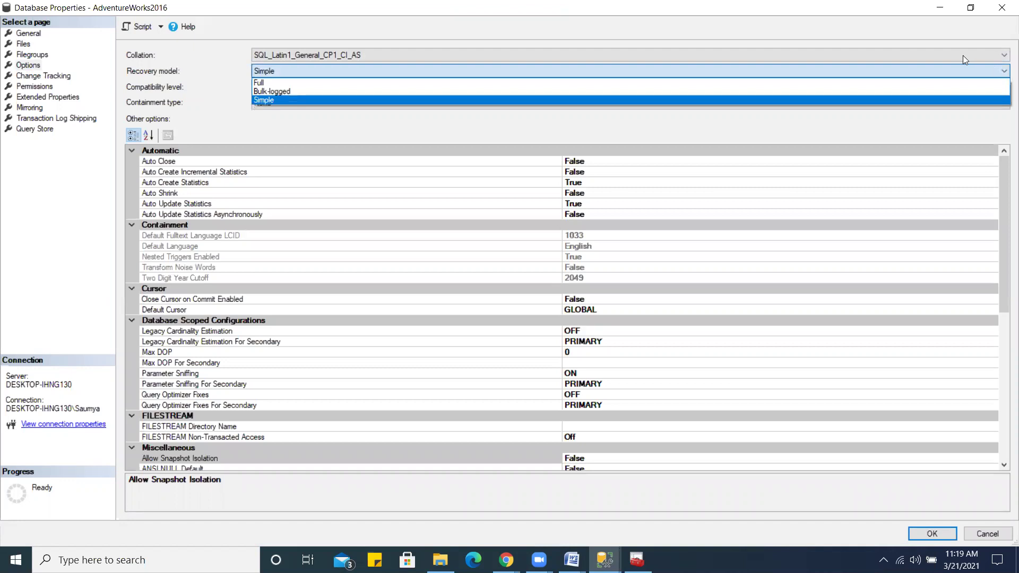
click(287, 70)
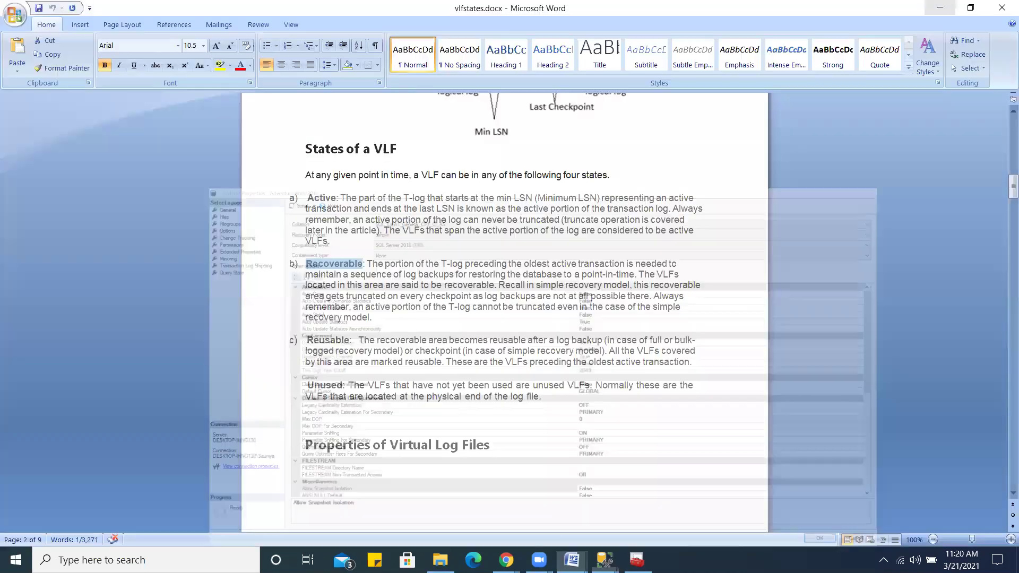
Step: Open the server's properties in SQL Server Management Studio and show its database settings
click(604, 559)
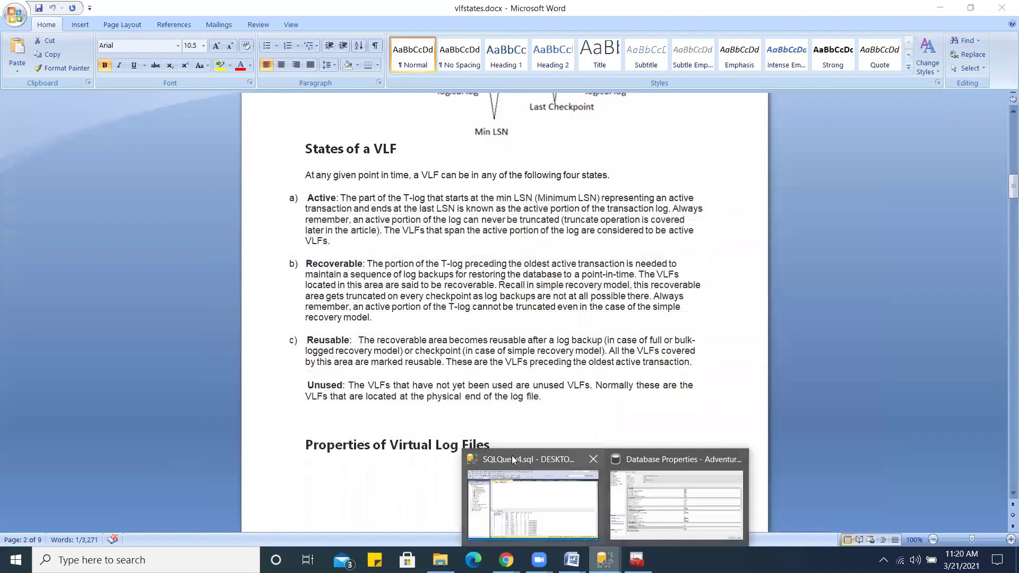
click(726, 523)
right_click(85, 110)
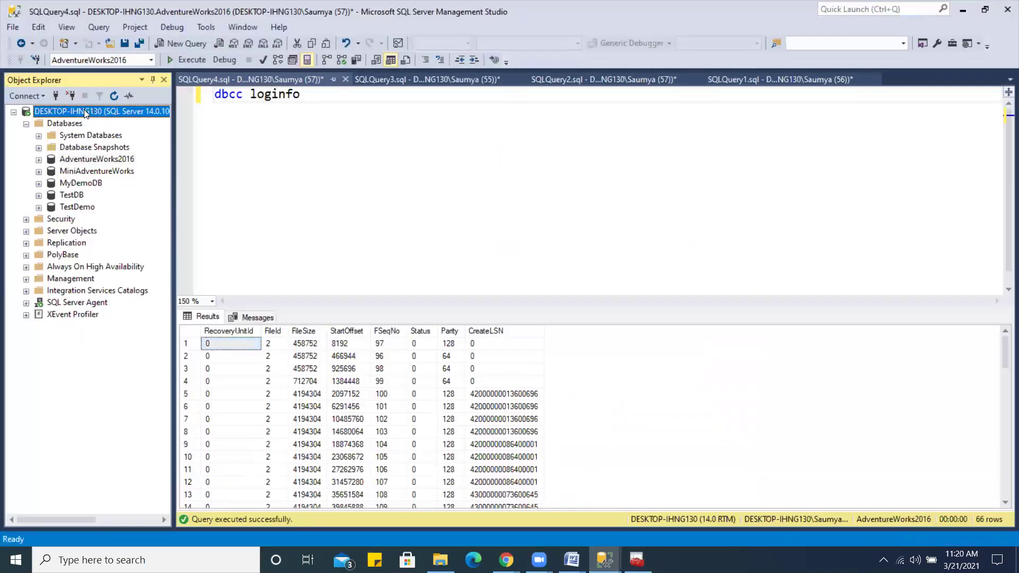
click(123, 365)
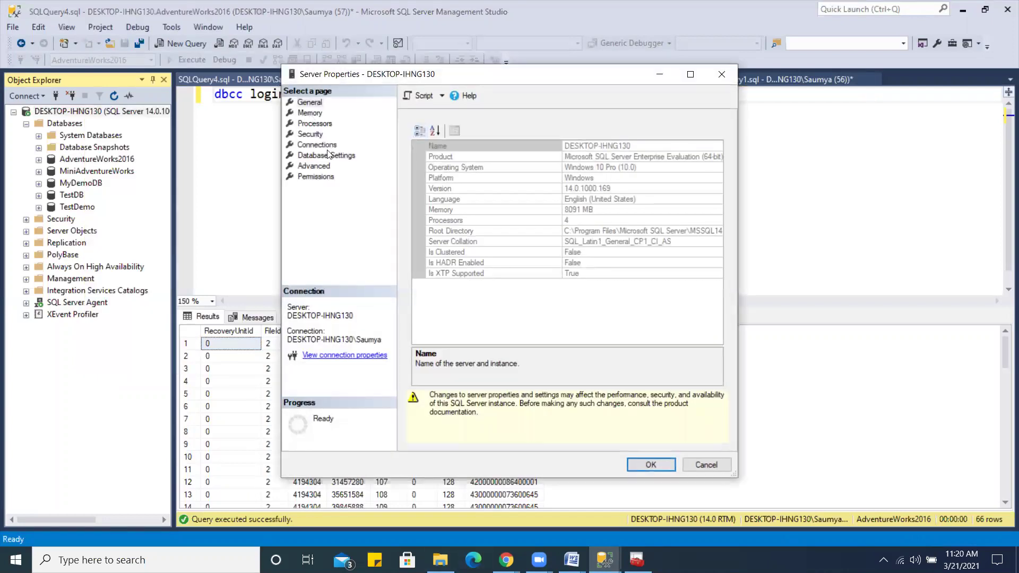
click(334, 157)
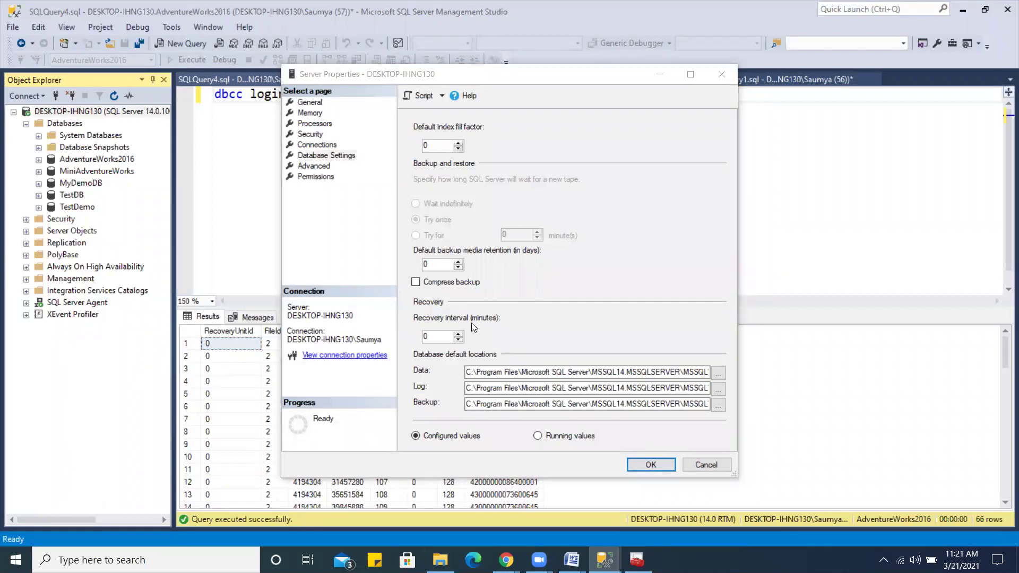
Step: Examine the recovery interval (minutes) setting, highlighting its value repeatedly
click(435, 335)
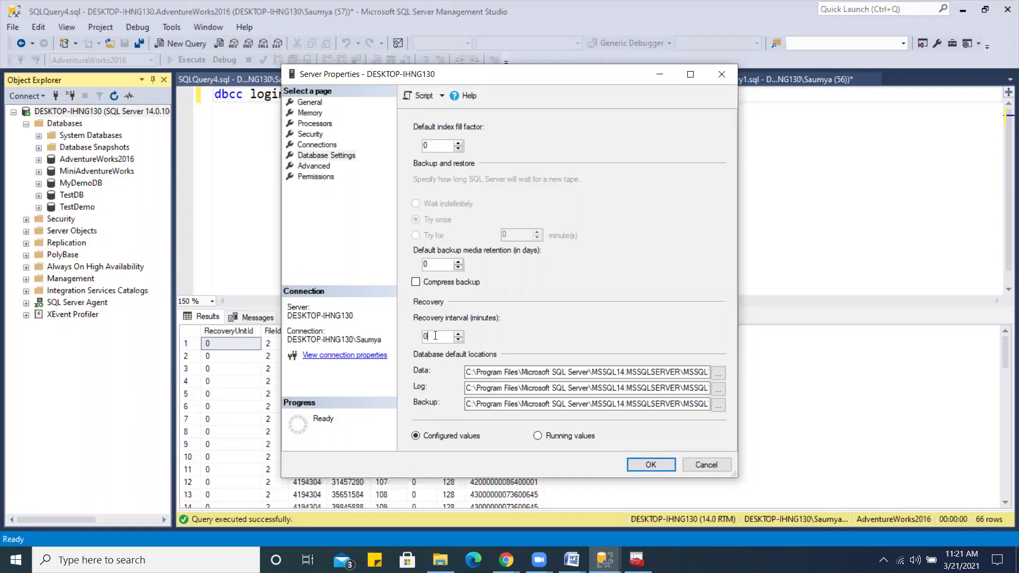
drag(428, 336, 415, 335)
click(436, 335)
double_click(425, 336)
click(438, 334)
drag(433, 334, 417, 340)
click(437, 335)
drag(431, 336, 413, 338)
click(437, 334)
double_click(421, 338)
click(436, 335)
drag(430, 335, 414, 335)
click(432, 336)
drag(442, 336, 412, 337)
click(434, 336)
click(430, 336)
drag(431, 336, 410, 337)
click(430, 336)
double_click(413, 337)
Step: Try a recovery interval of 23 minutes, set it back to 0 and discard the server properties changes
text(23)
key(BackSpace)
key(BackSpace)
text(0)
click(706, 465)
Step: Choose Full as the recovery model in the AdventureWorks2016 database properties
mouse_move(604, 559)
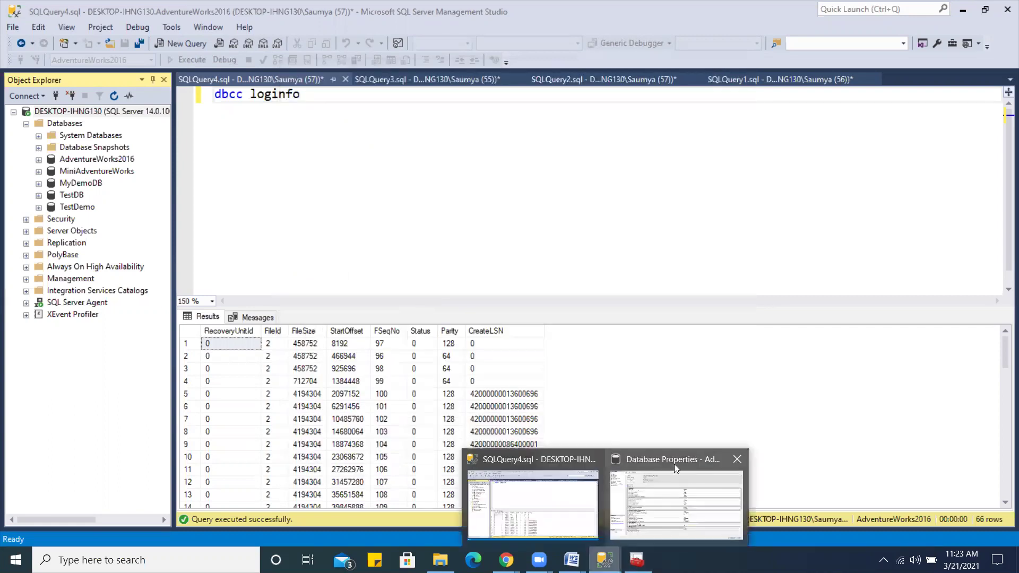
click(676, 504)
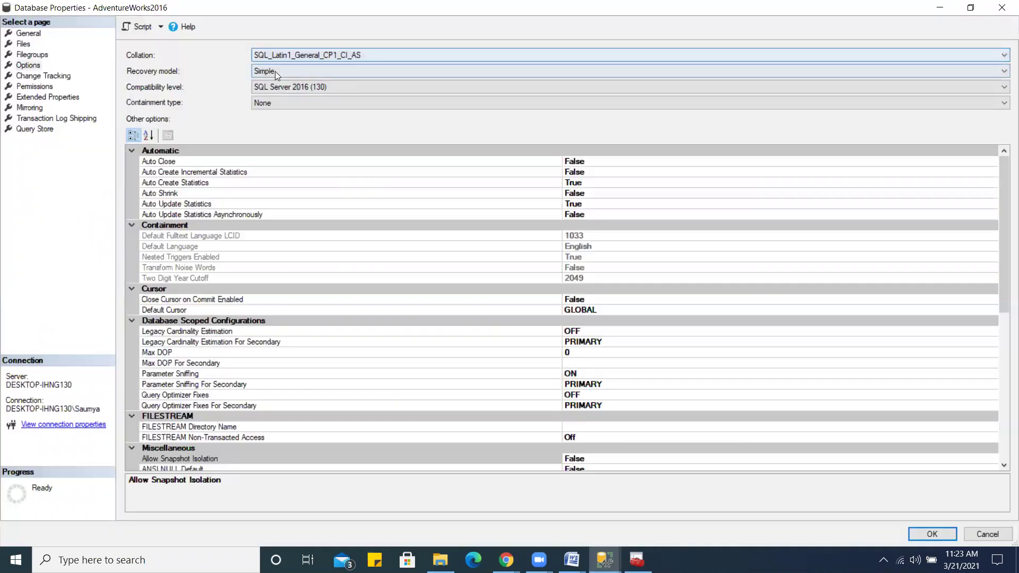
click(275, 71)
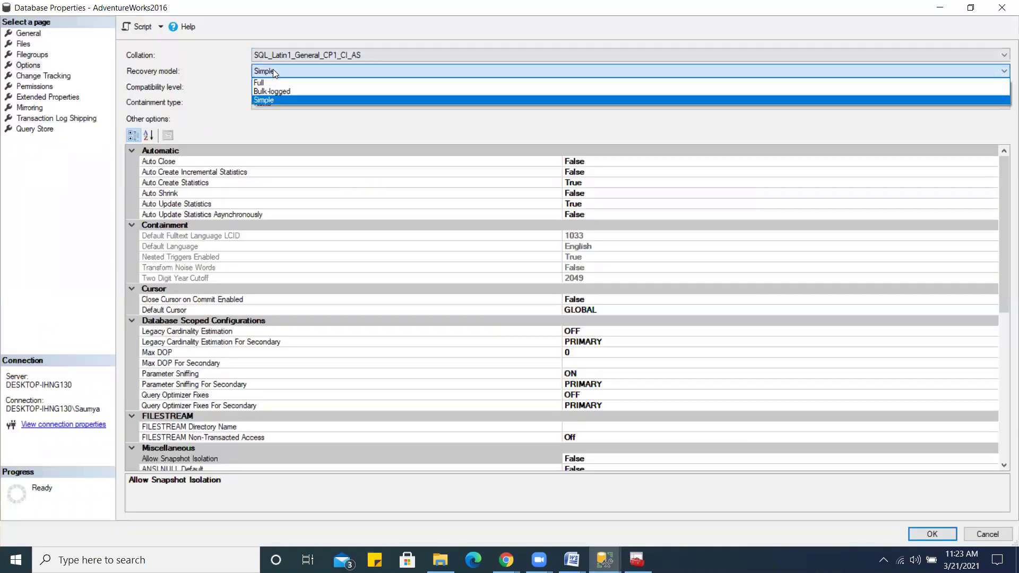
click(272, 69)
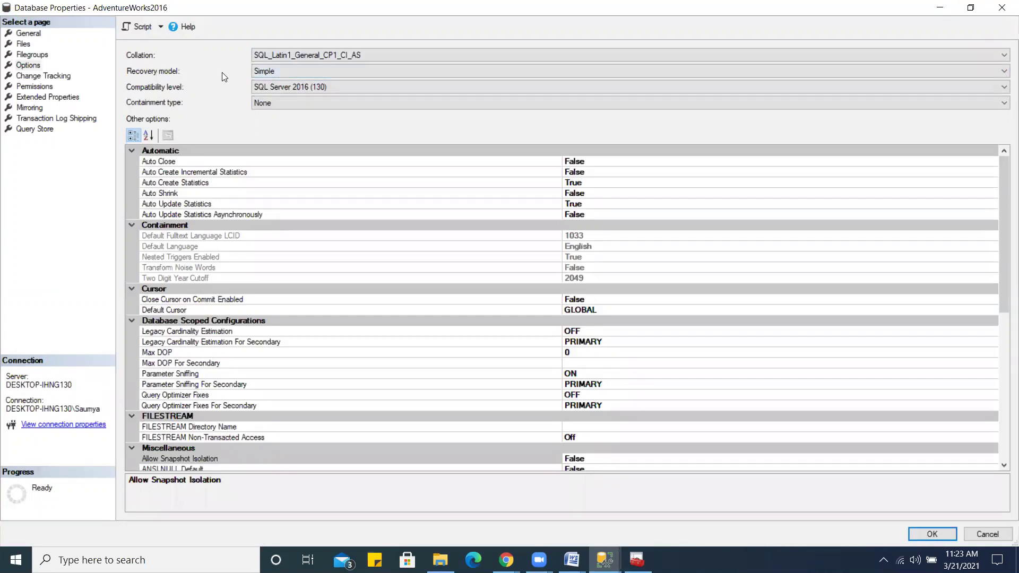
click(1003, 71)
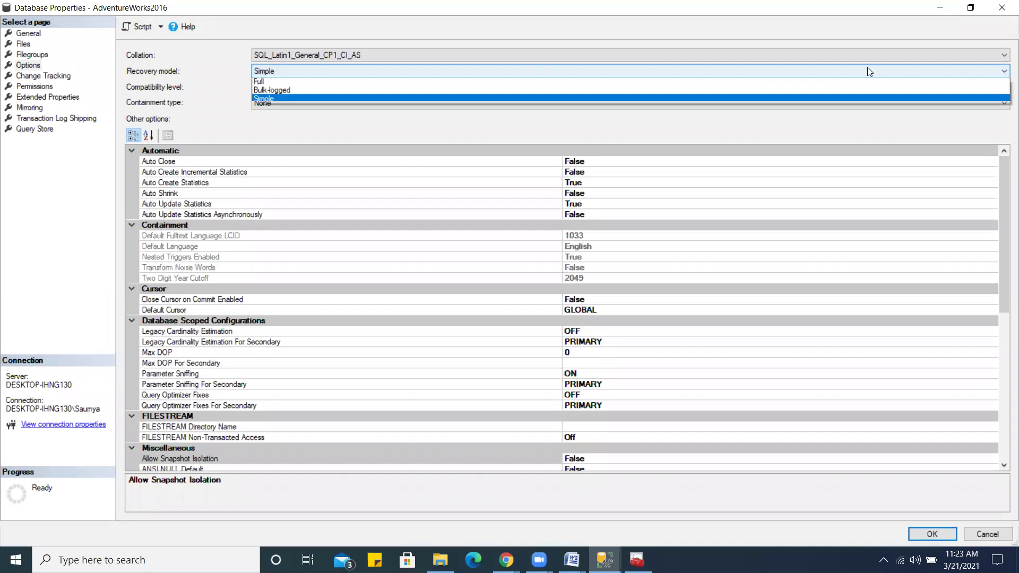
click(285, 83)
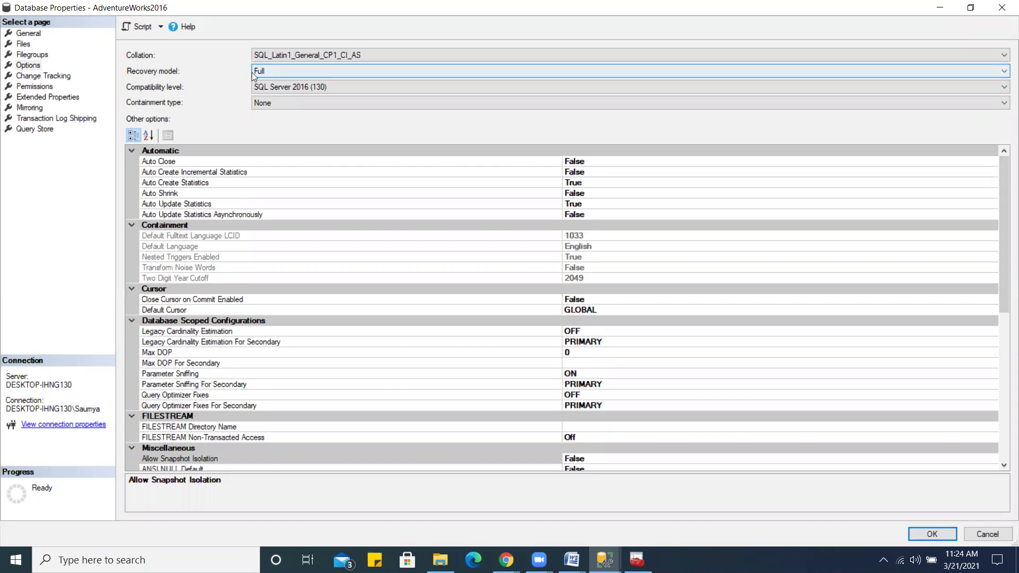
click(273, 67)
click(272, 66)
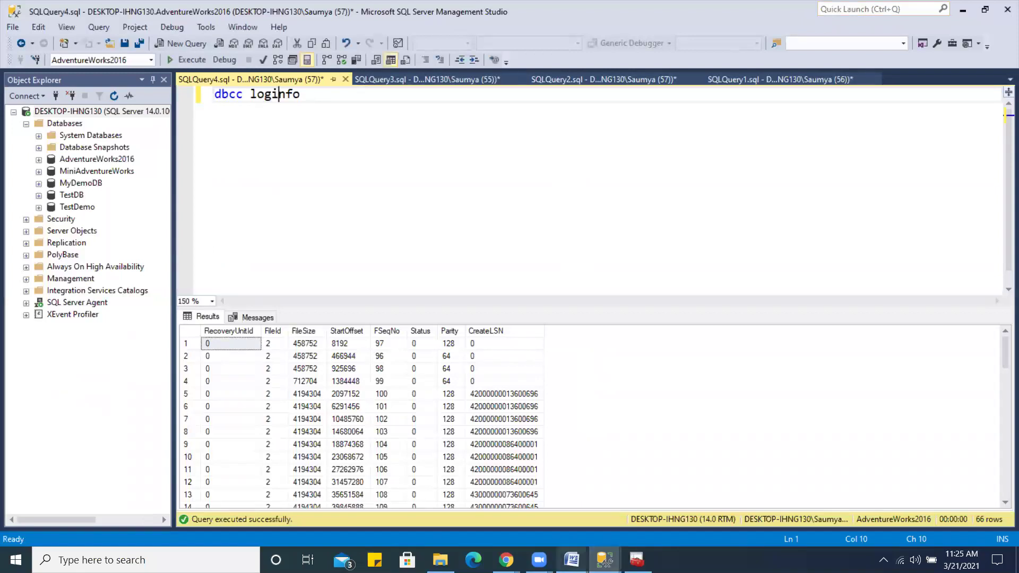
Step: Switch to the vlfstates.docx document in Word and clear its text selection
mouse_move(572, 560)
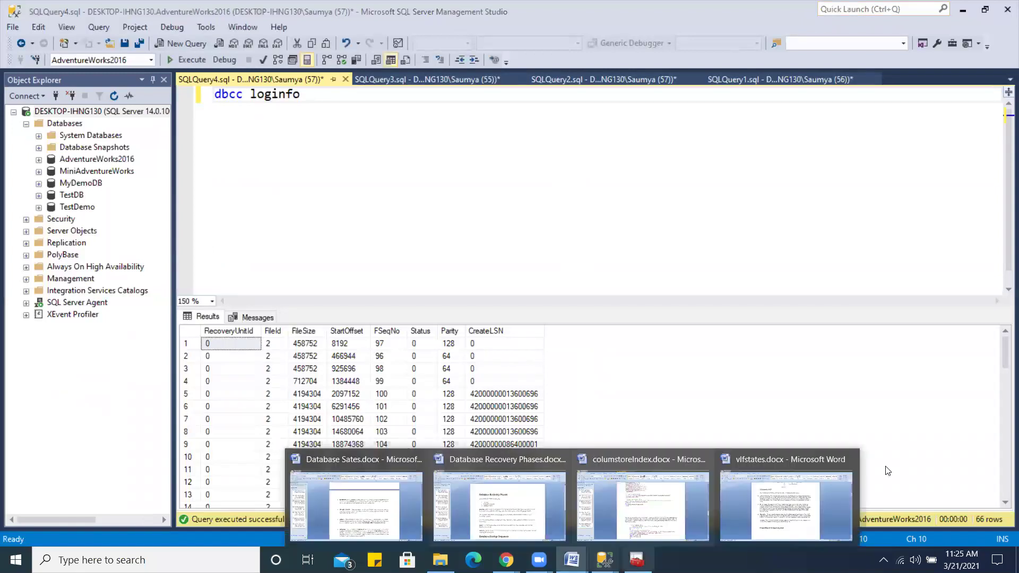
click(625, 458)
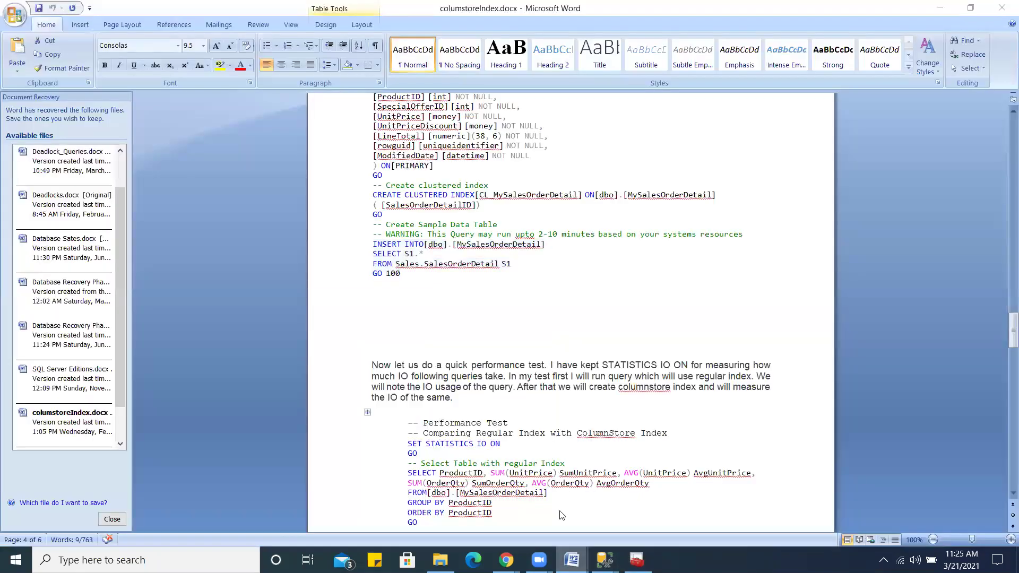
click(846, 513)
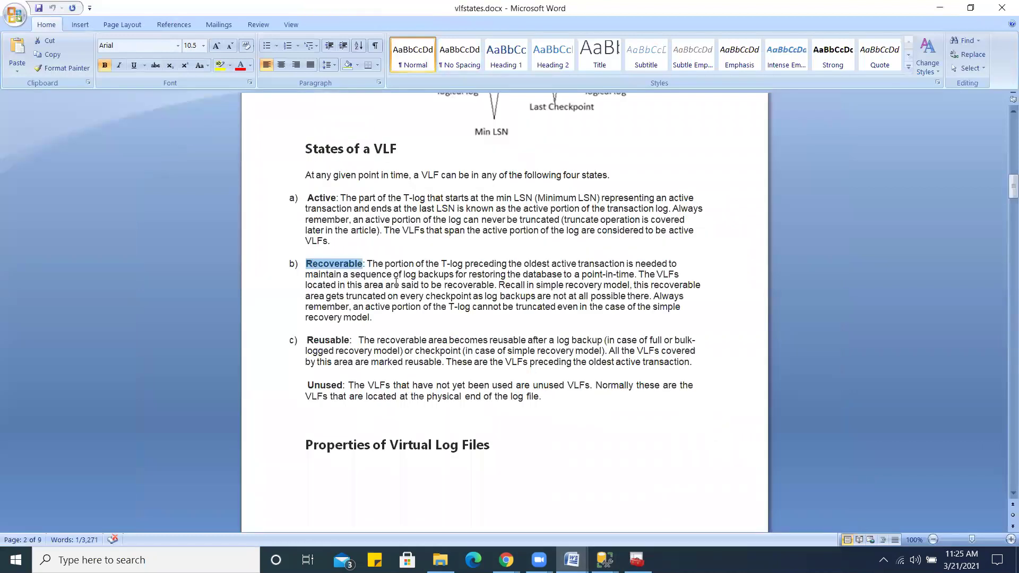
click(413, 282)
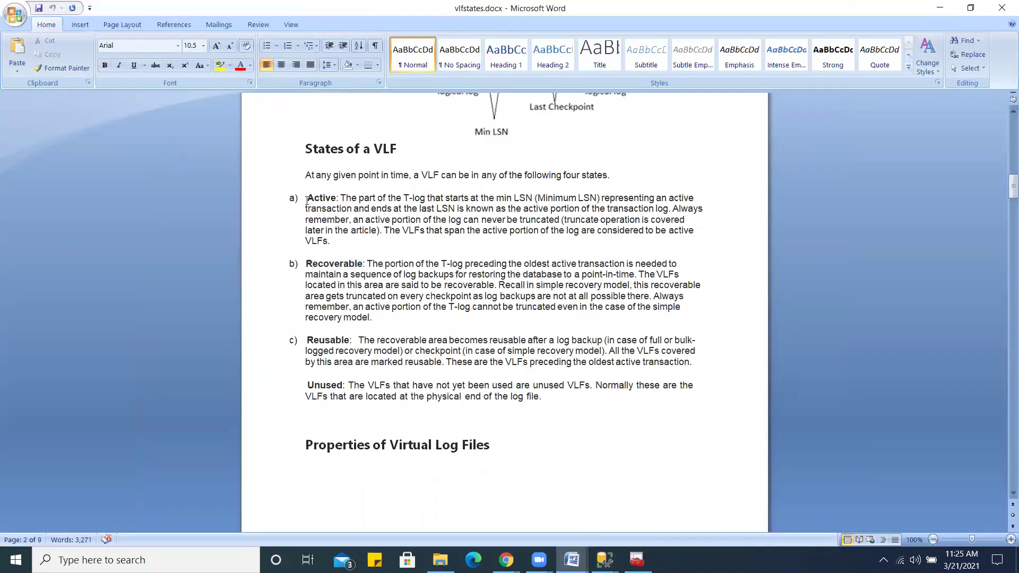
Step: Highlight the four VLF states Active, Recoverable, Reusable and Unused one after another
double_click(323, 200)
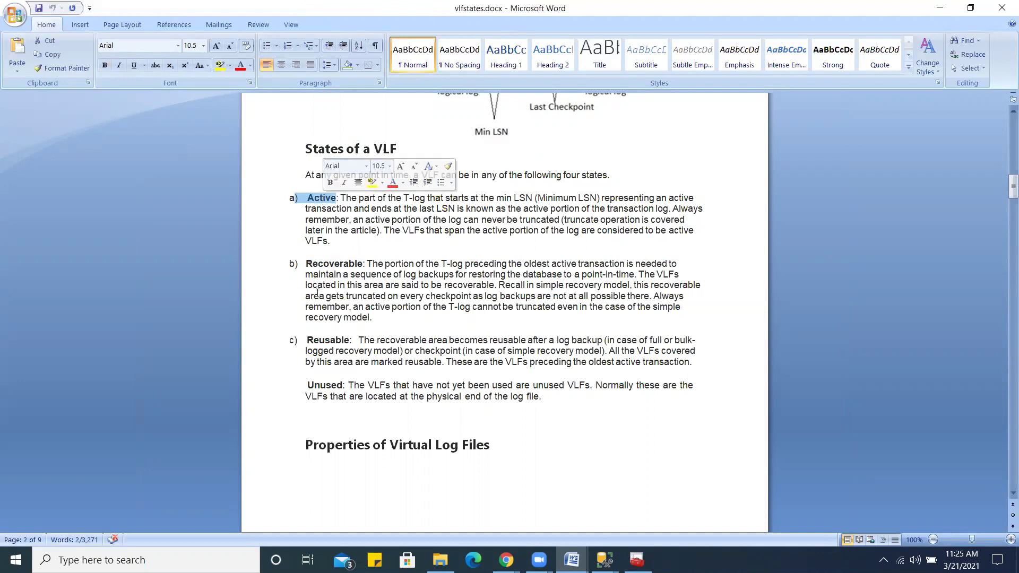
drag(296, 264, 345, 262)
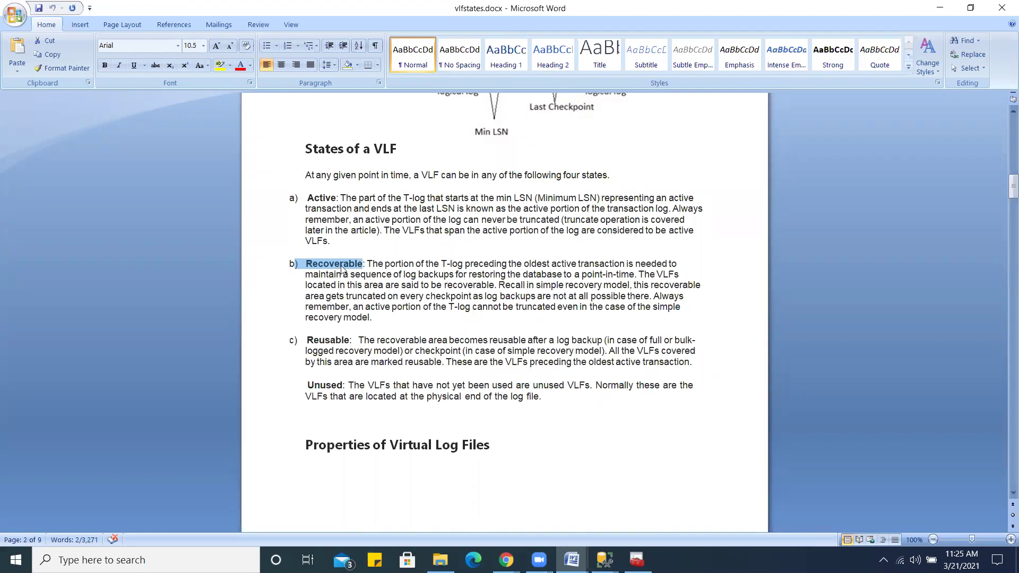
double_click(327, 340)
click(351, 340)
drag(351, 340, 326, 340)
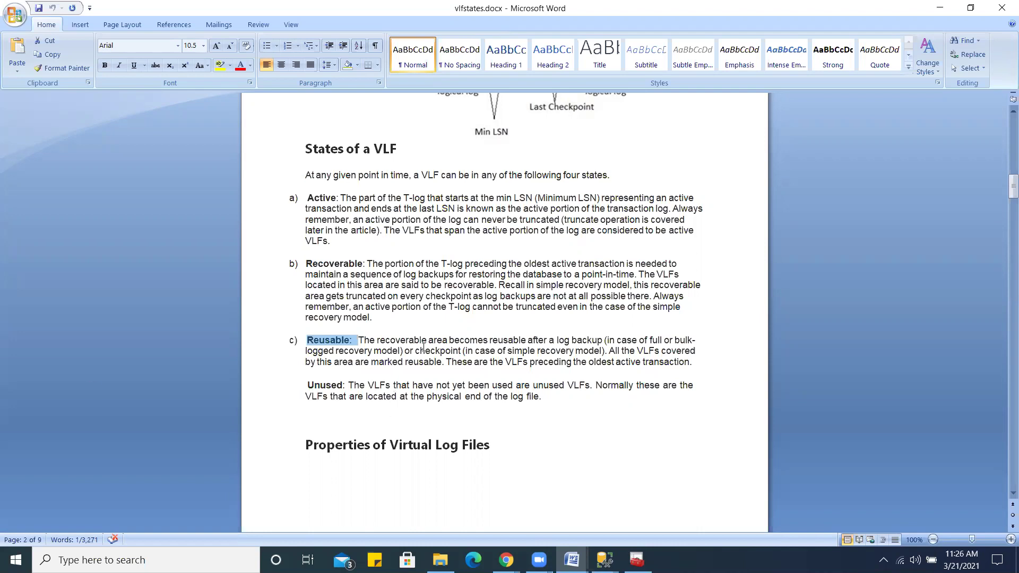
double_click(322, 385)
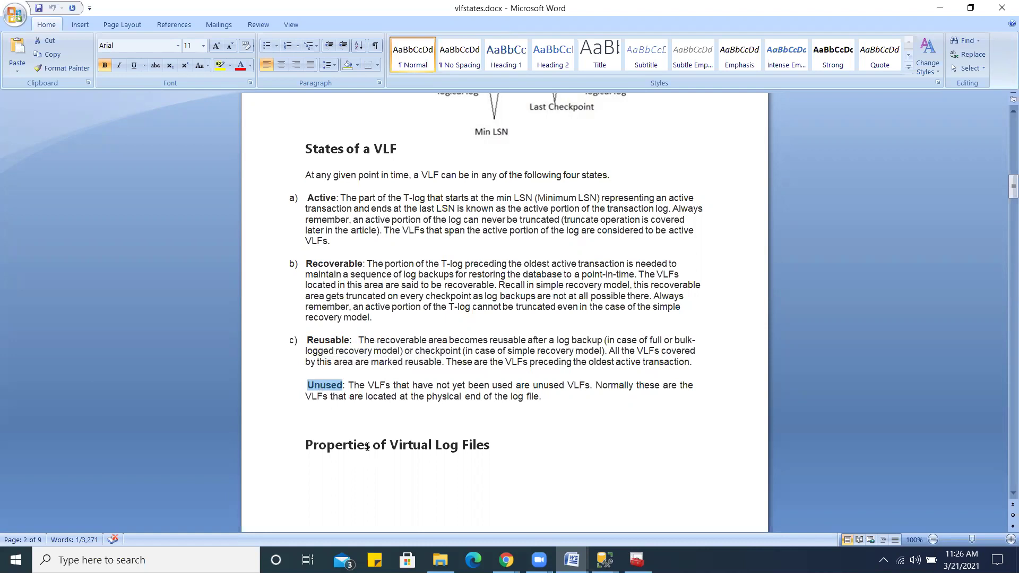
mouse_move(323, 382)
Step: Revisit the Active, Recoverable and Reusable terms in turn, ending with the cursor before the Reusable description
double_click(321, 198)
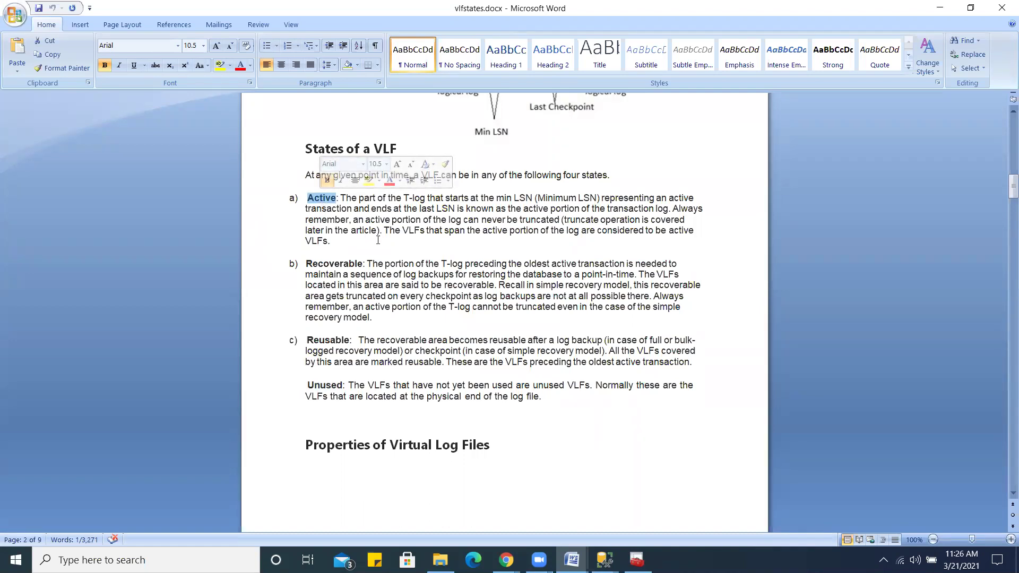
click(386, 222)
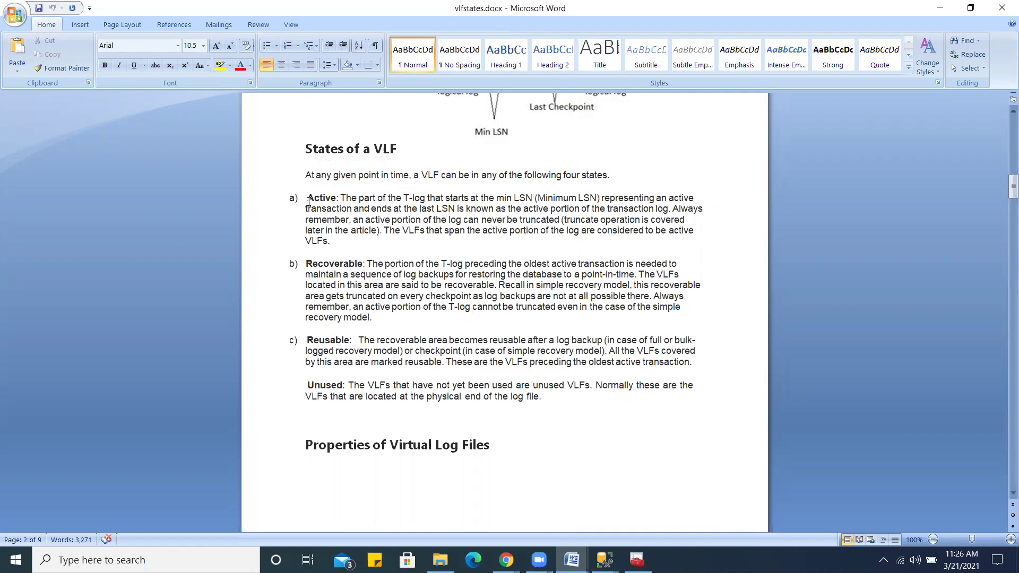
double_click(326, 198)
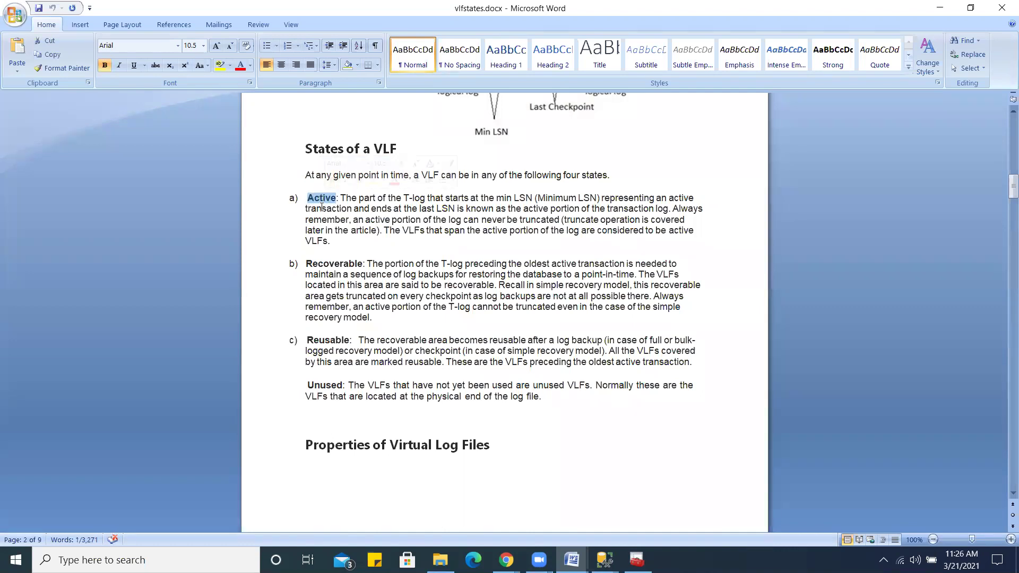
double_click(333, 263)
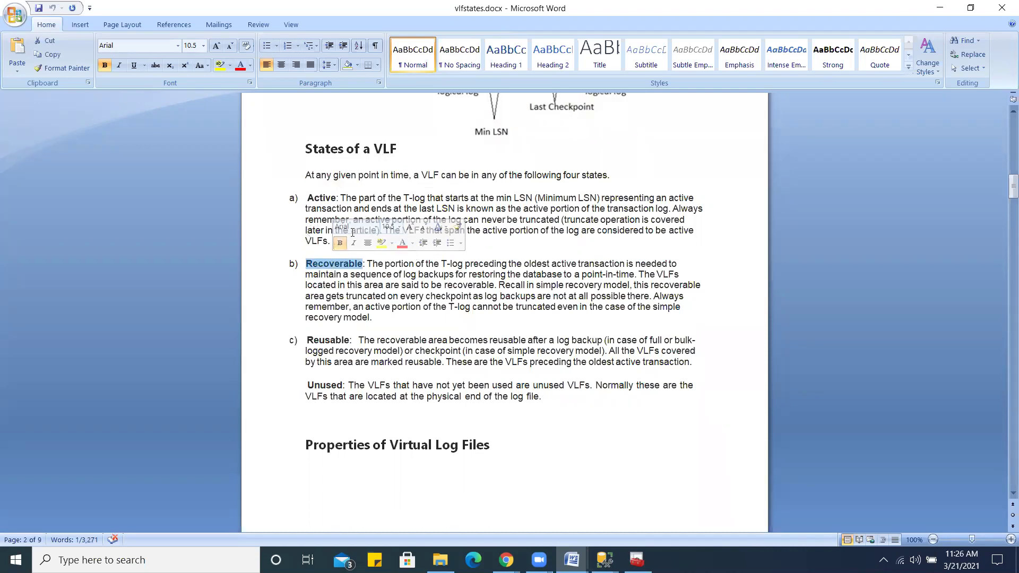
double_click(324, 338)
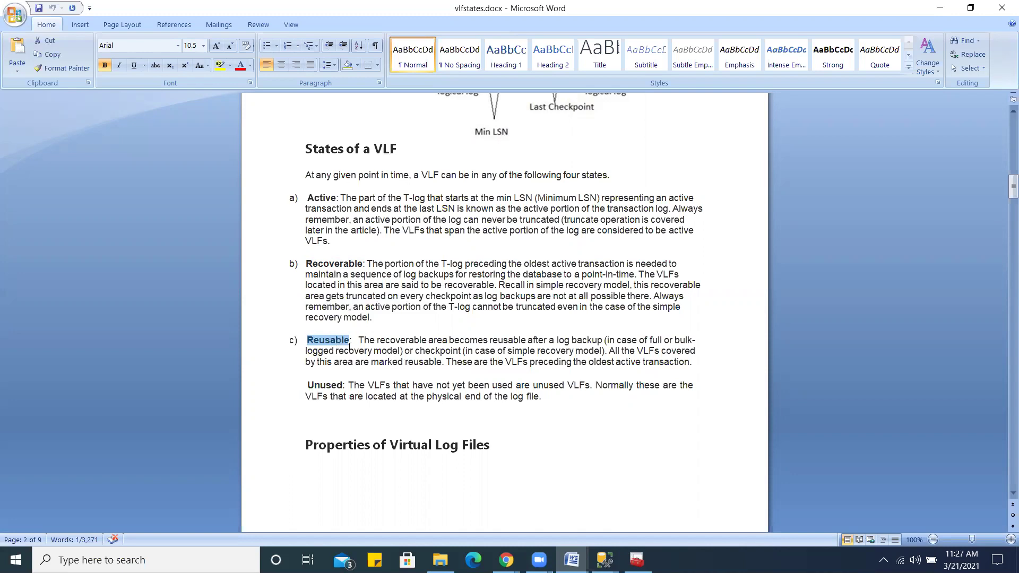
click(450, 333)
click(356, 341)
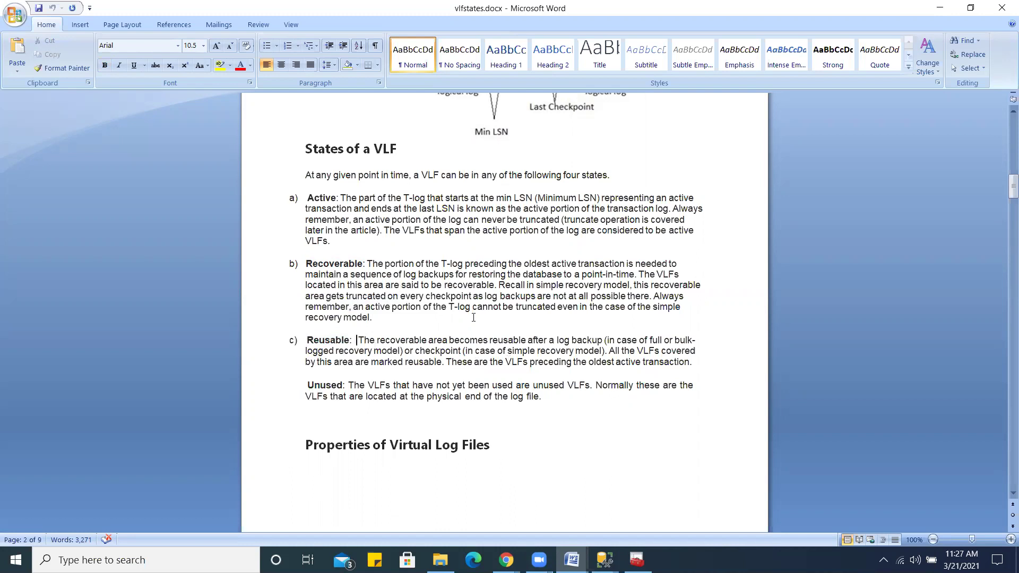
Step: Highlight the Reusable term, switch to the AdventureWorks2016 database properties and examine the recovery model choice
double_click(344, 342)
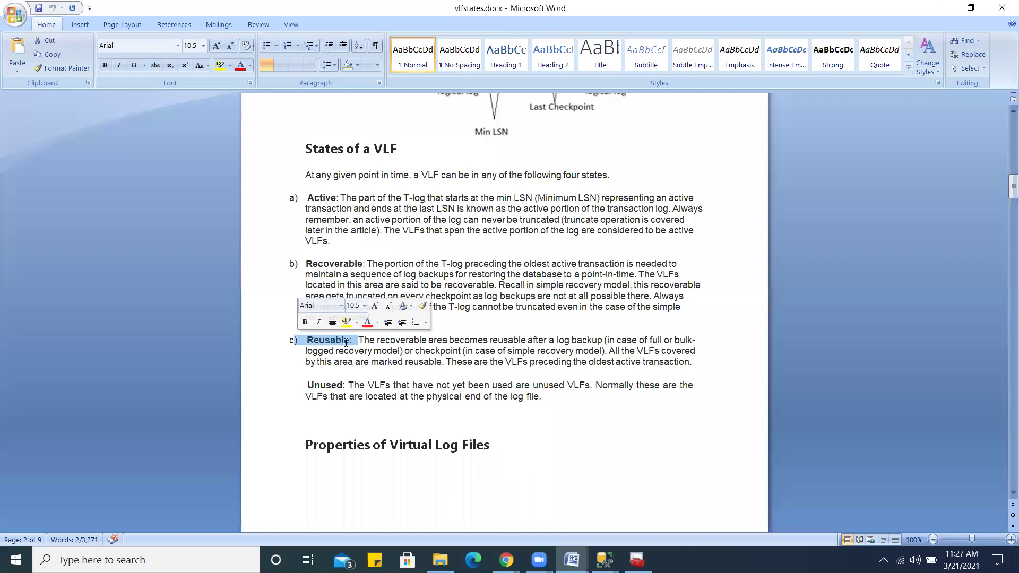
mouse_move(605, 559)
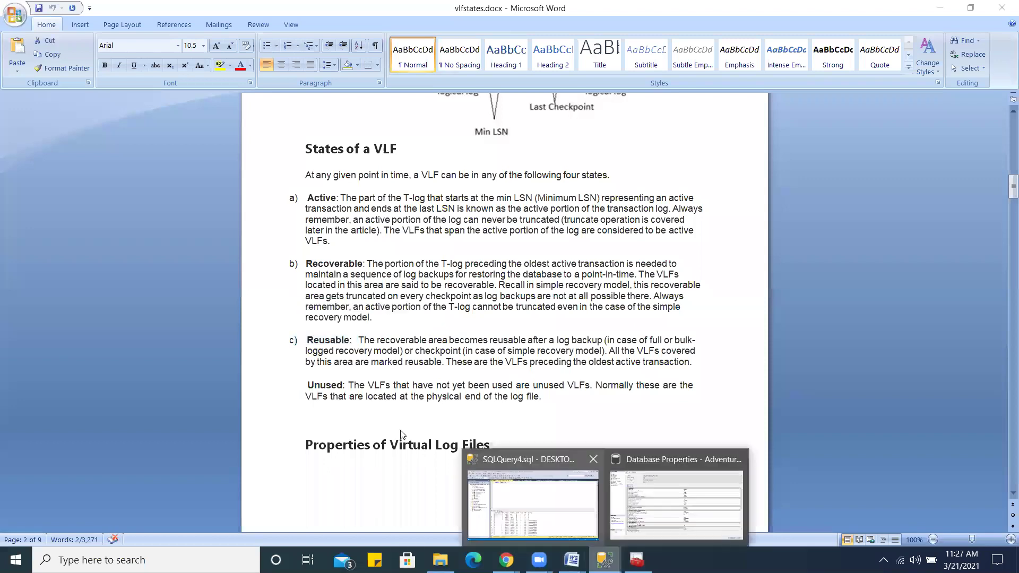
click(645, 459)
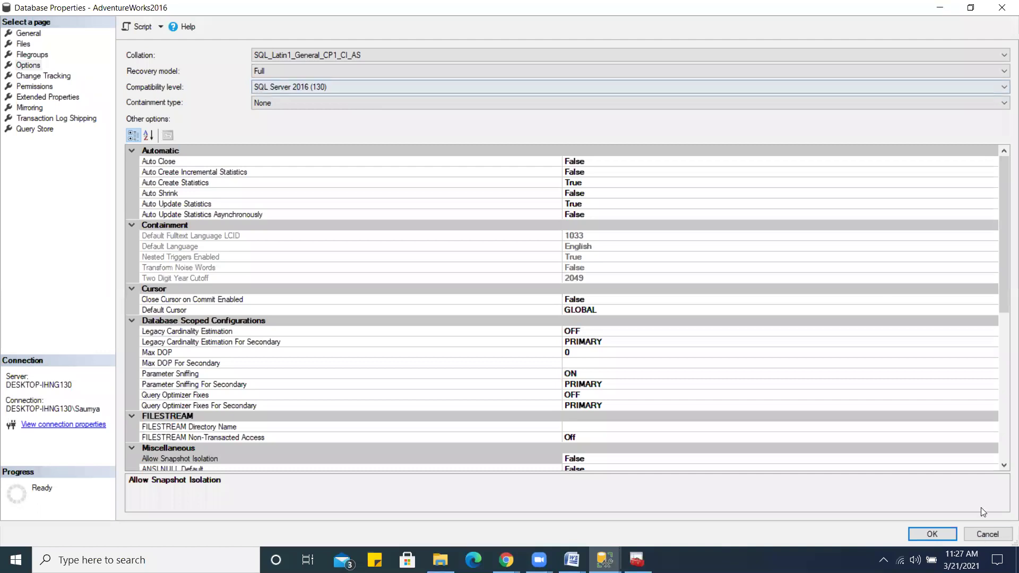
click(265, 68)
click(264, 68)
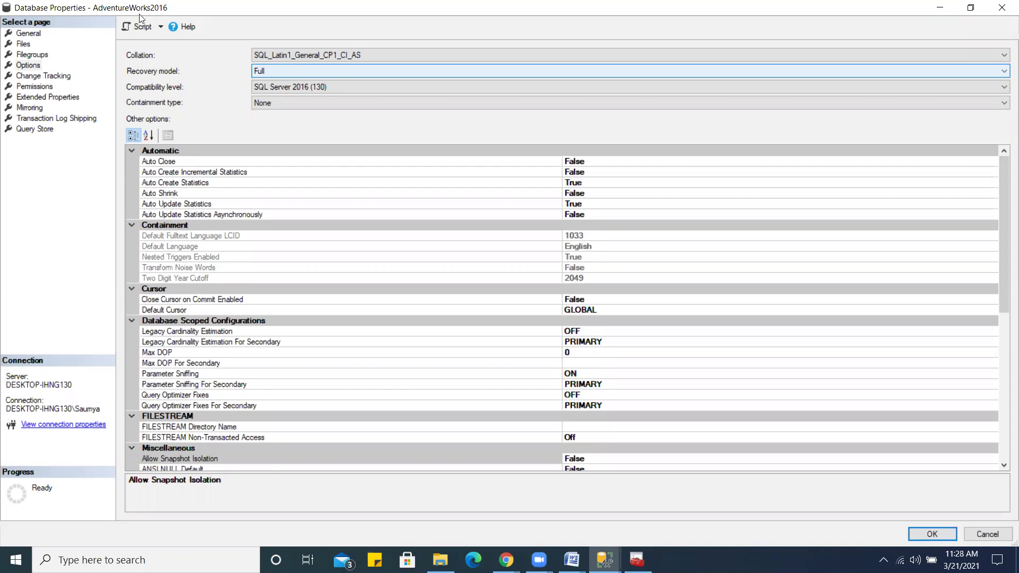
Step: Switch to the Management Studio query window, add an empty line below commit in SQLQuery3.sql and bring up SQLQuery2.sql
mouse_move(604, 560)
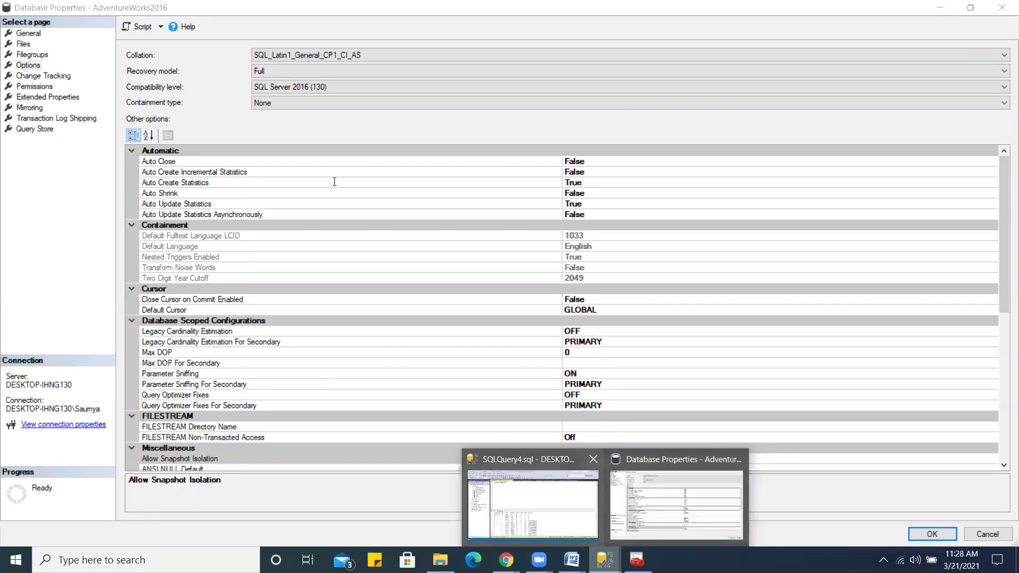
click(532, 504)
click(412, 79)
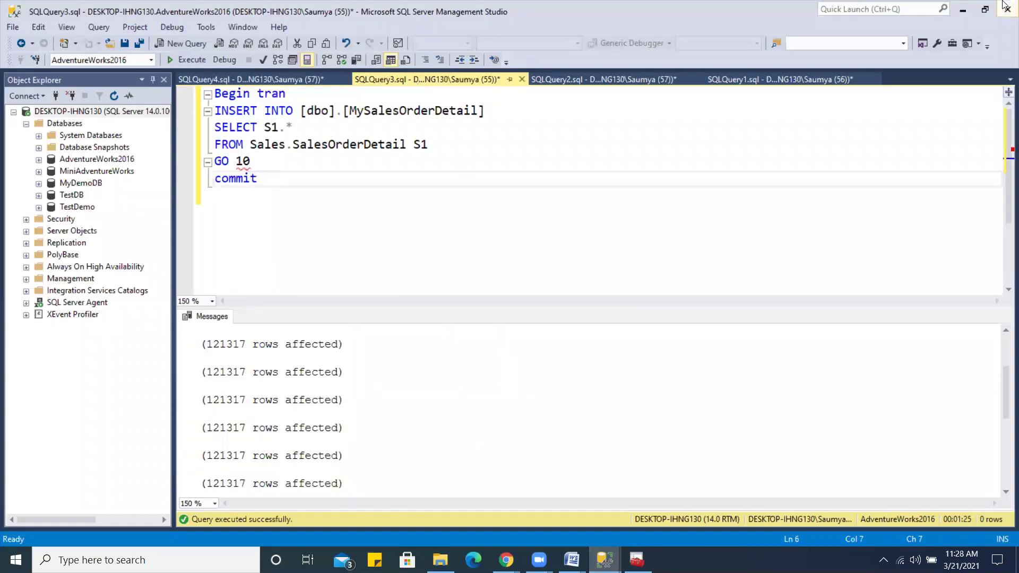
key(Return)
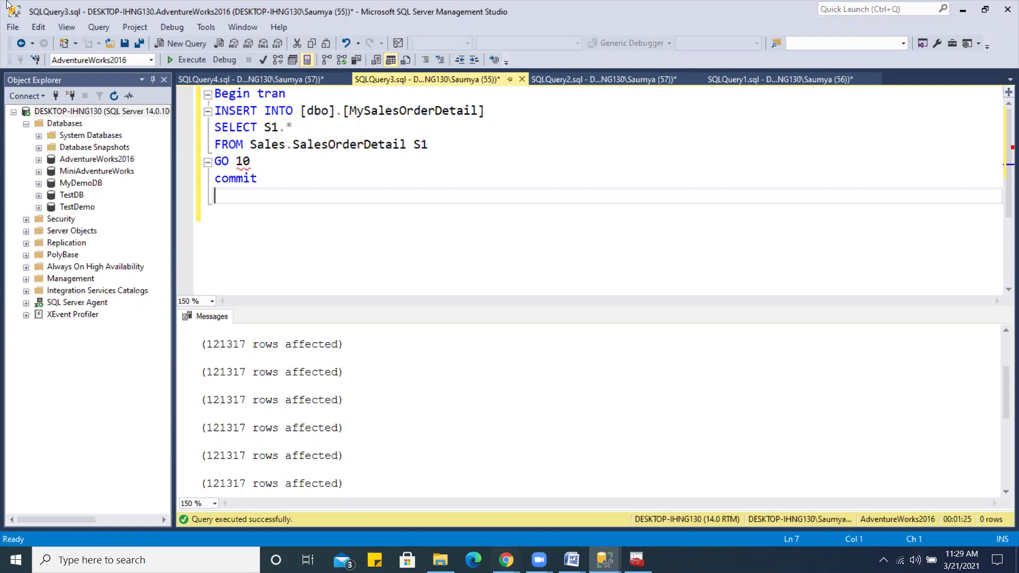
click(605, 79)
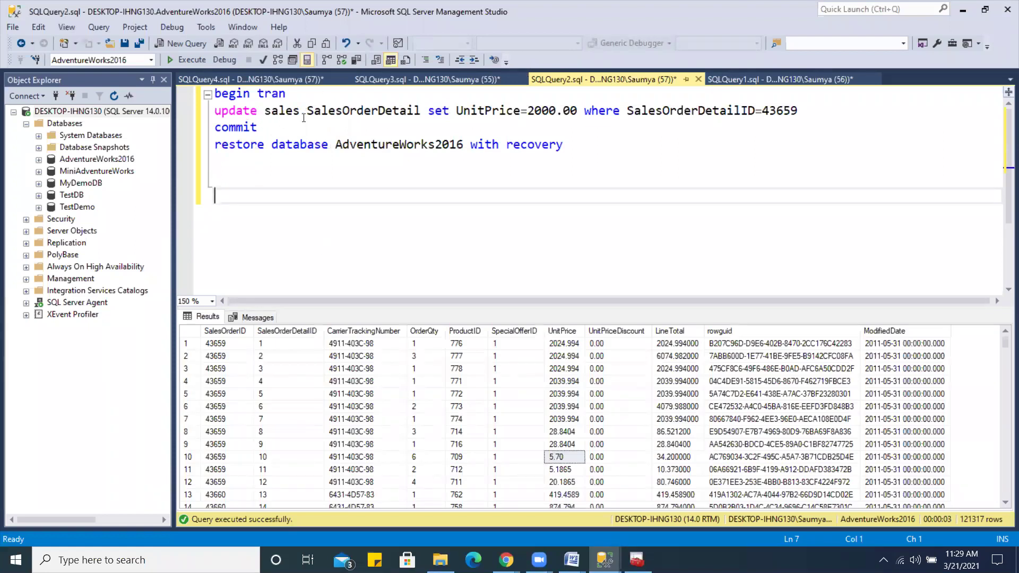
Step: Open the properties of the connected server instance and show its memory settings
mouse_move(303, 118)
click(102, 113)
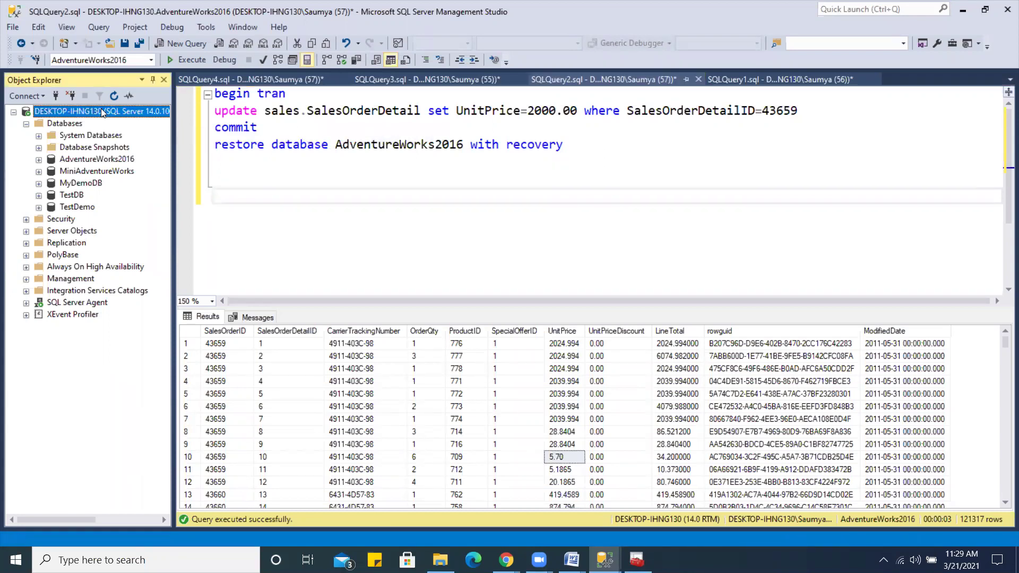
right_click(102, 113)
click(159, 370)
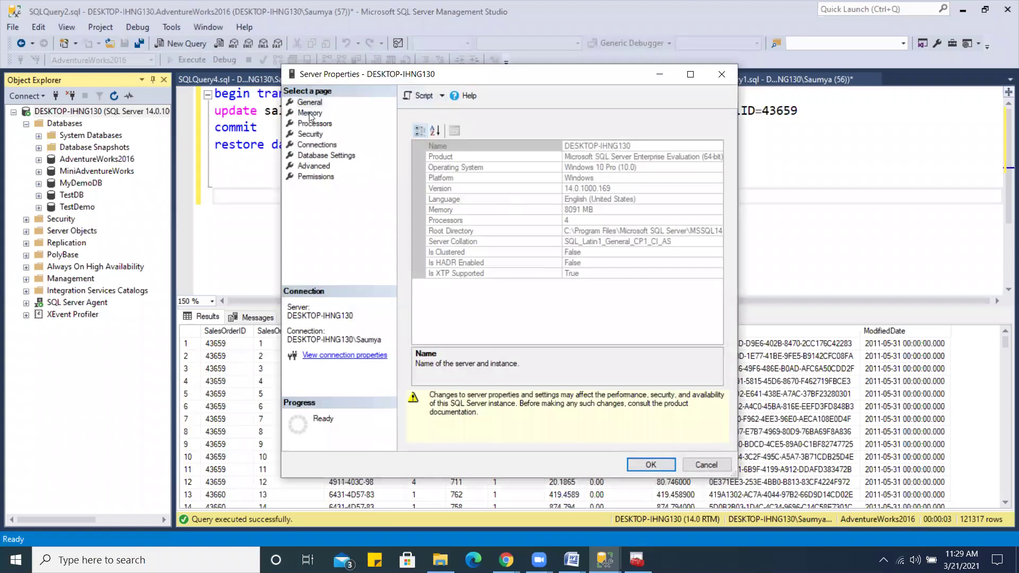
click(310, 113)
Step: Highlight the maximum server memory value several times and close the server properties
click(433, 225)
double_click(433, 225)
click(432, 225)
drag(431, 225, 405, 225)
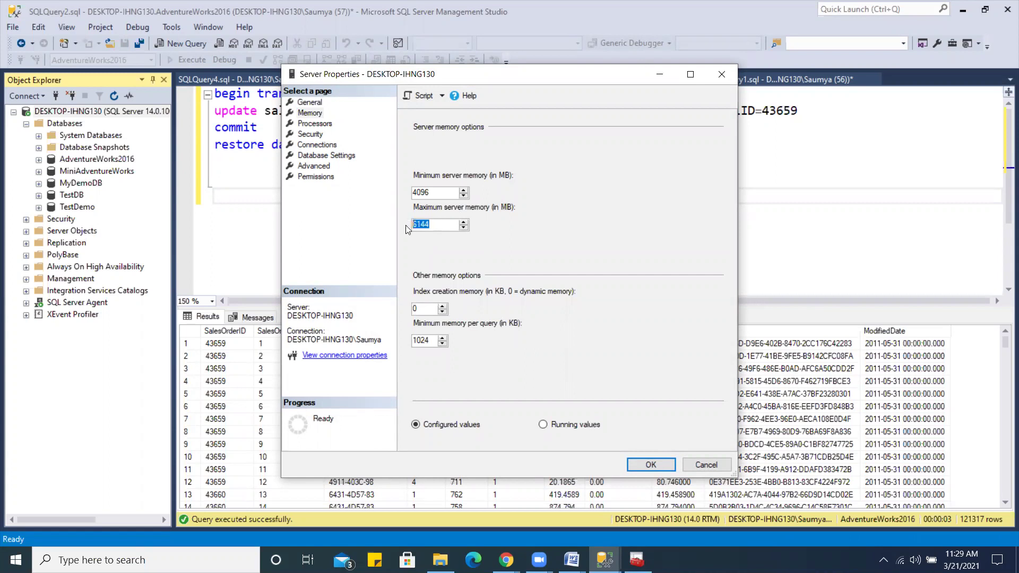
click(434, 225)
drag(434, 225, 405, 227)
drag(442, 225, 408, 225)
click(651, 465)
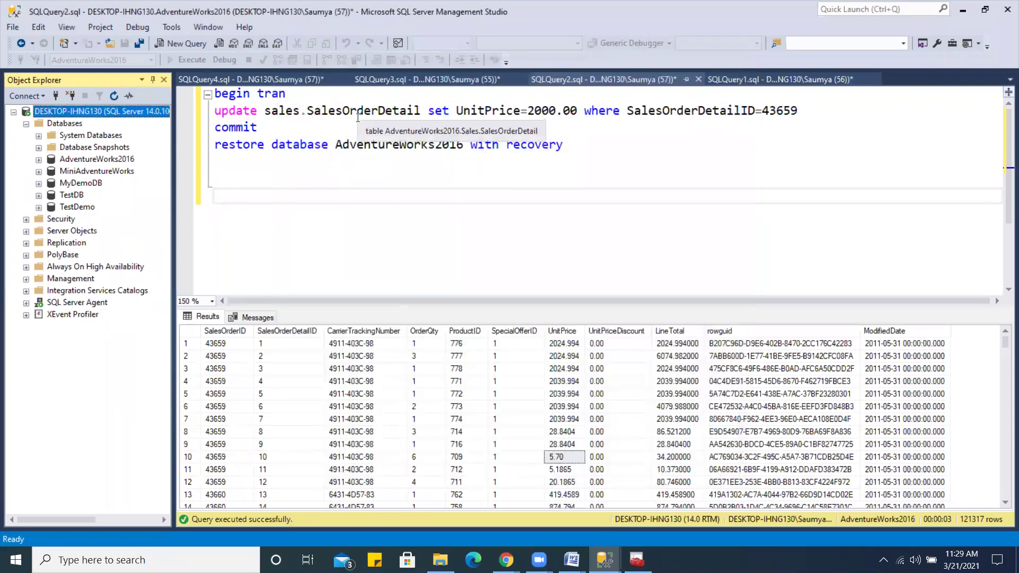
Step: Highlight the SalesOrderDetailID condition of the update statement and the SalesOrderID cells of result rows 1 to 12
click(358, 116)
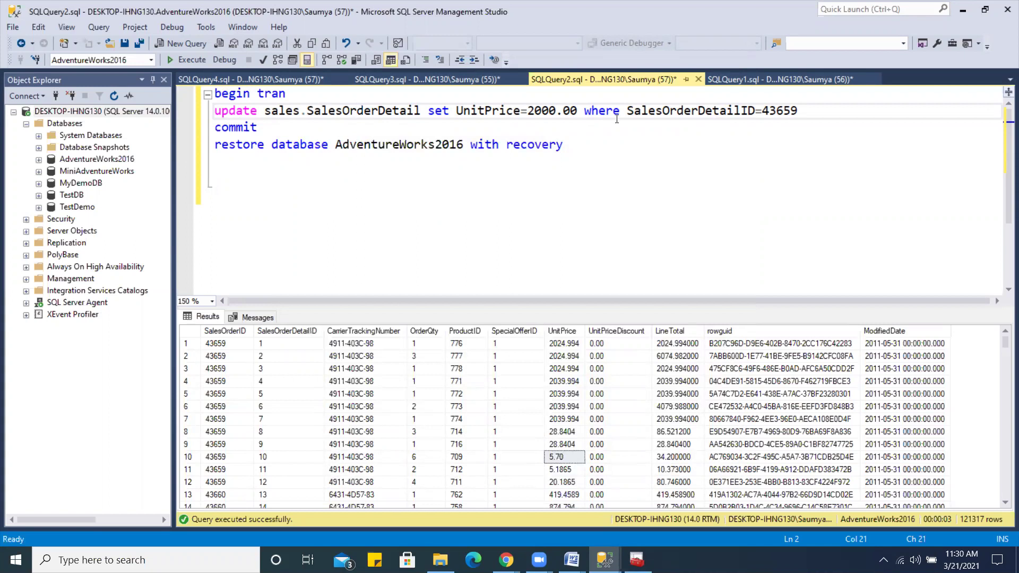
drag(628, 111, 798, 111)
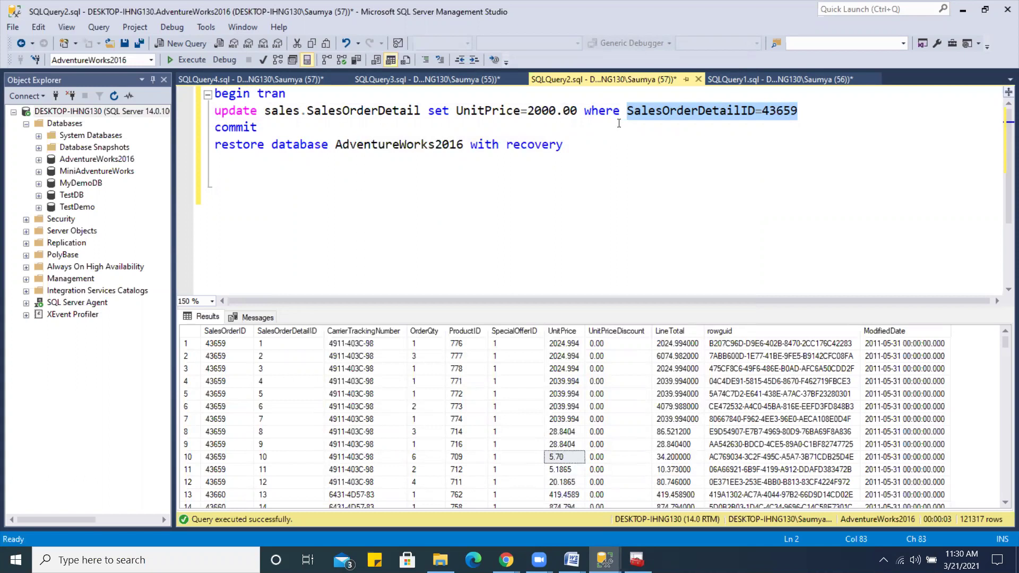
click(210, 496)
click(215, 485)
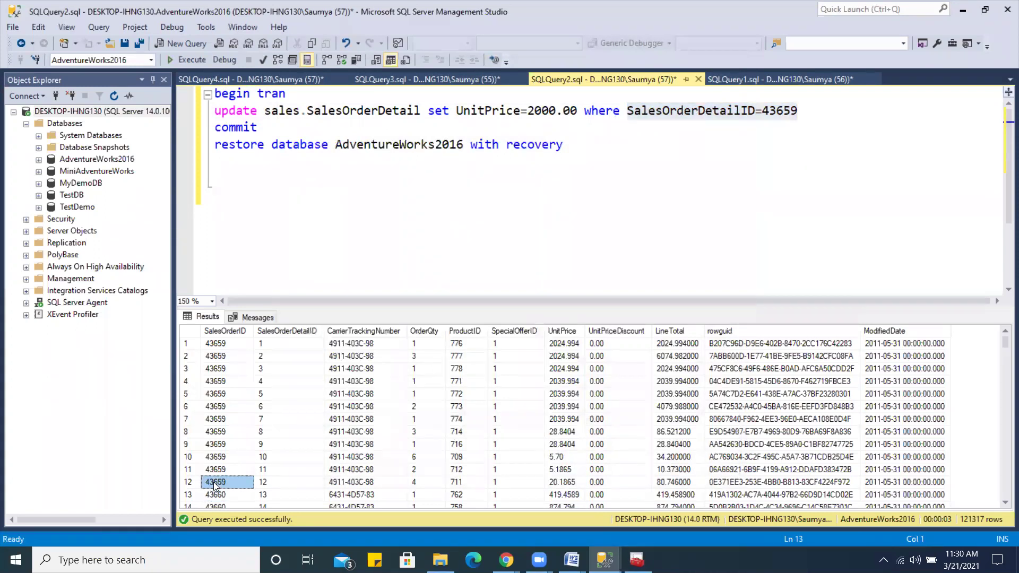
click(212, 345)
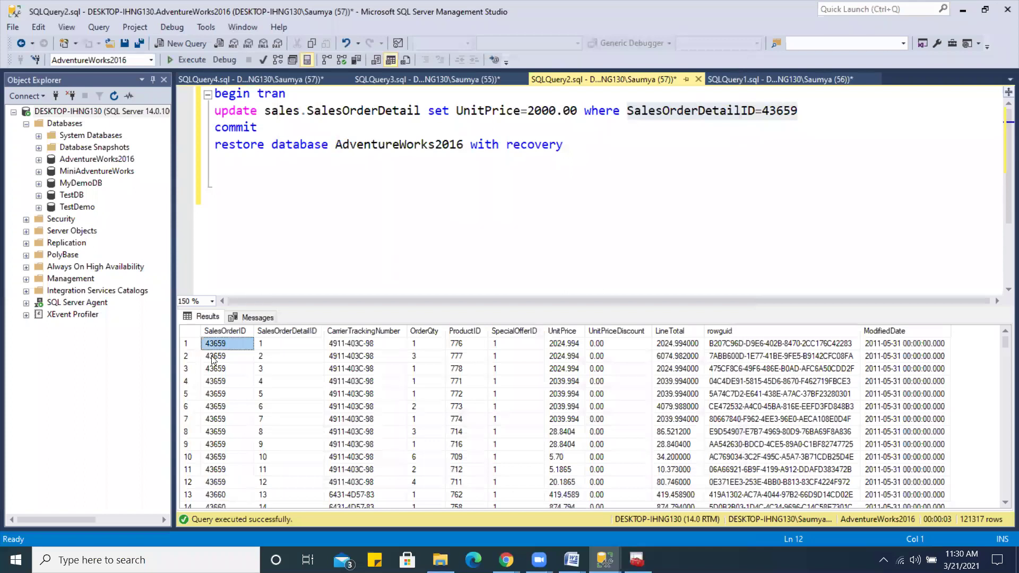
shift+click(220, 482)
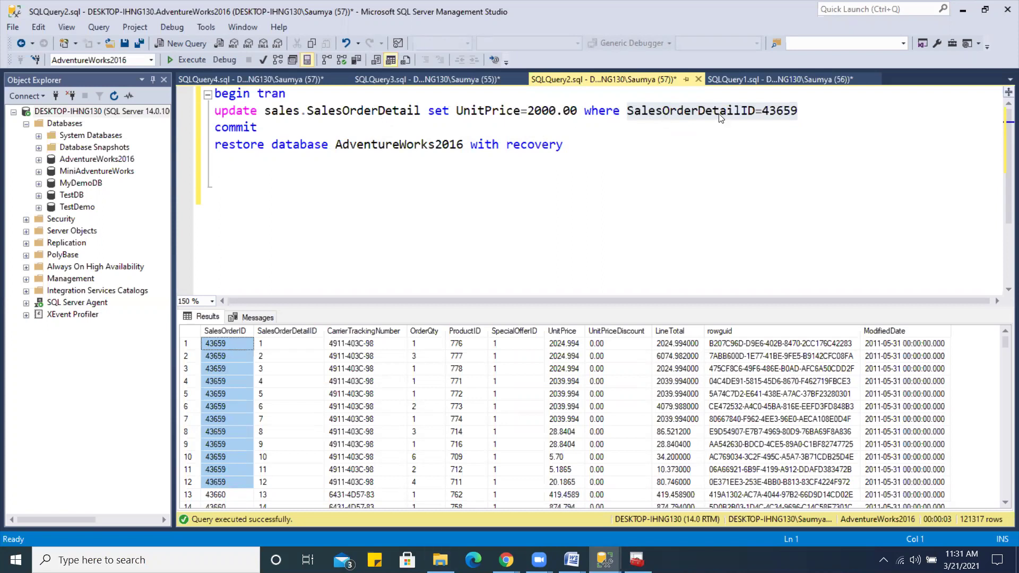
Step: Highlight the SalesOrderDetail table name and the UnitPrice=2000.00 assignment in the update statement
click(360, 115)
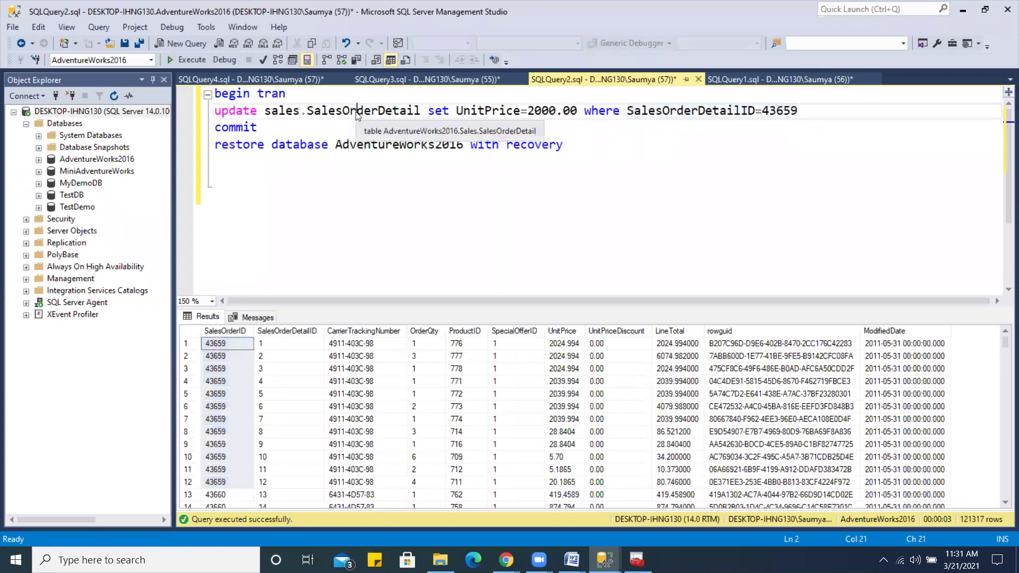
double_click(358, 116)
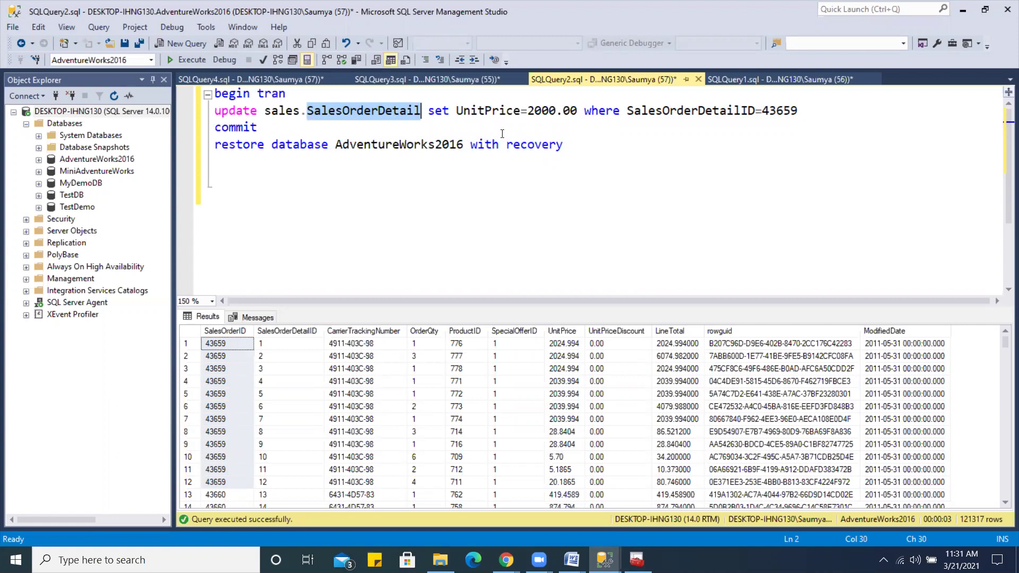
click(638, 129)
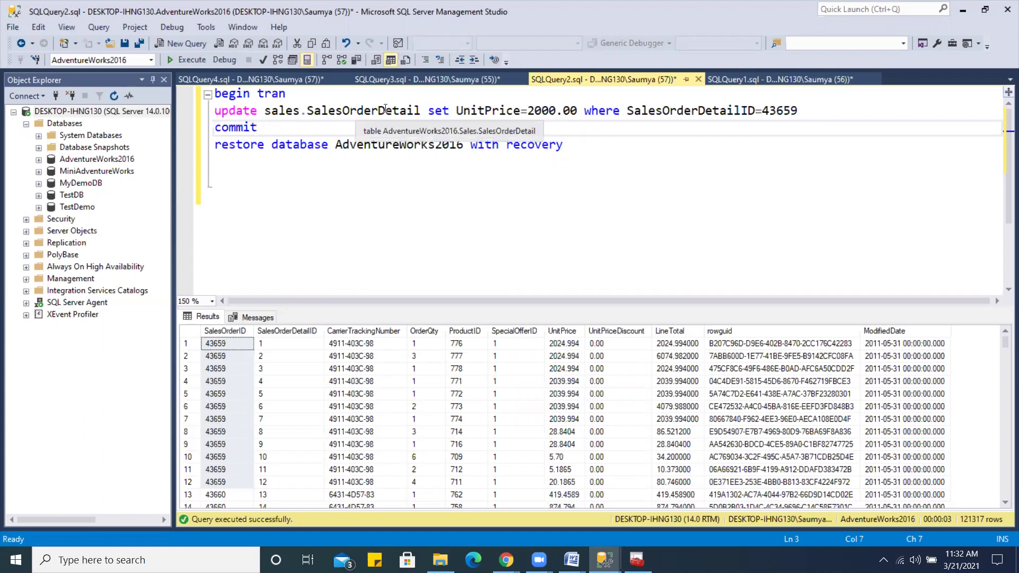
double_click(459, 111)
drag(540, 106, 578, 105)
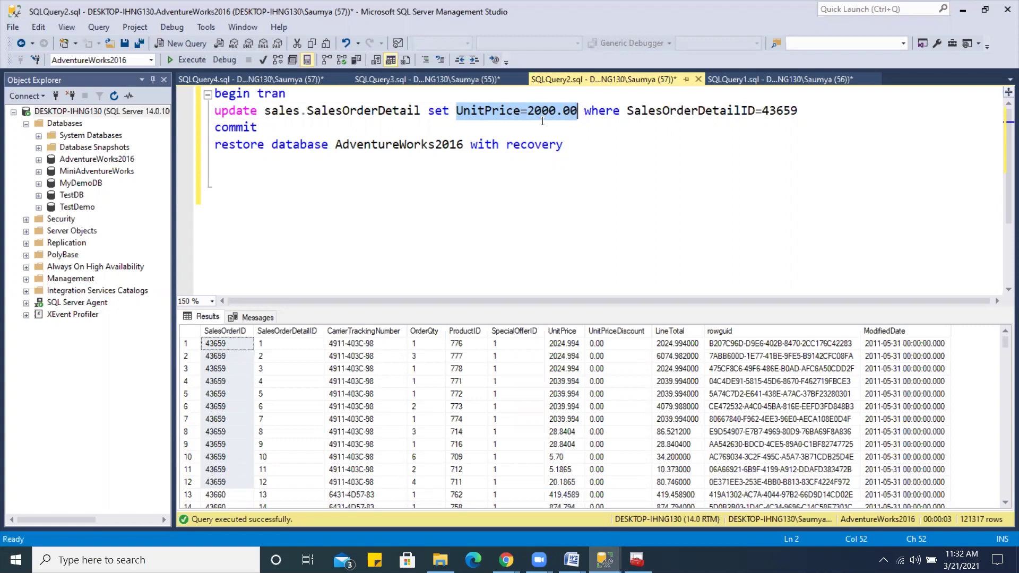
Step: Point out the SalesOrderID cells of rows 1 to 12 and individual UnitPrice cells in the query results
click(564, 494)
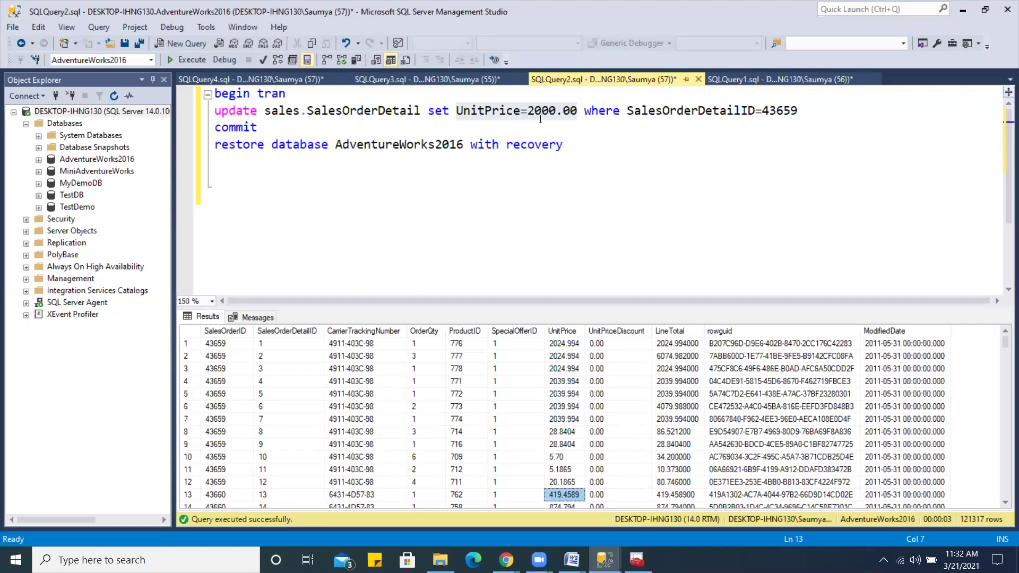
drag(209, 484, 214, 342)
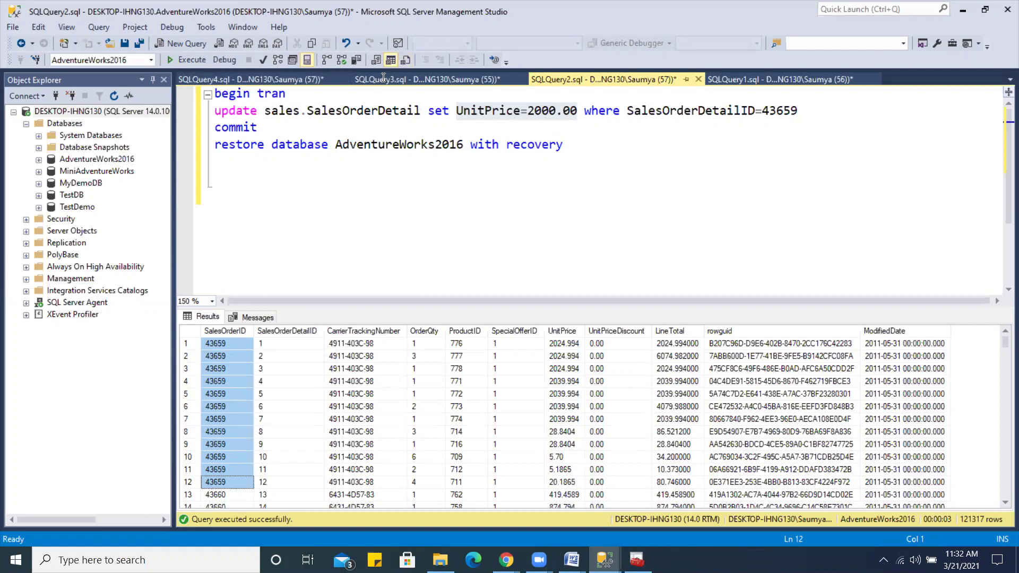
click(568, 447)
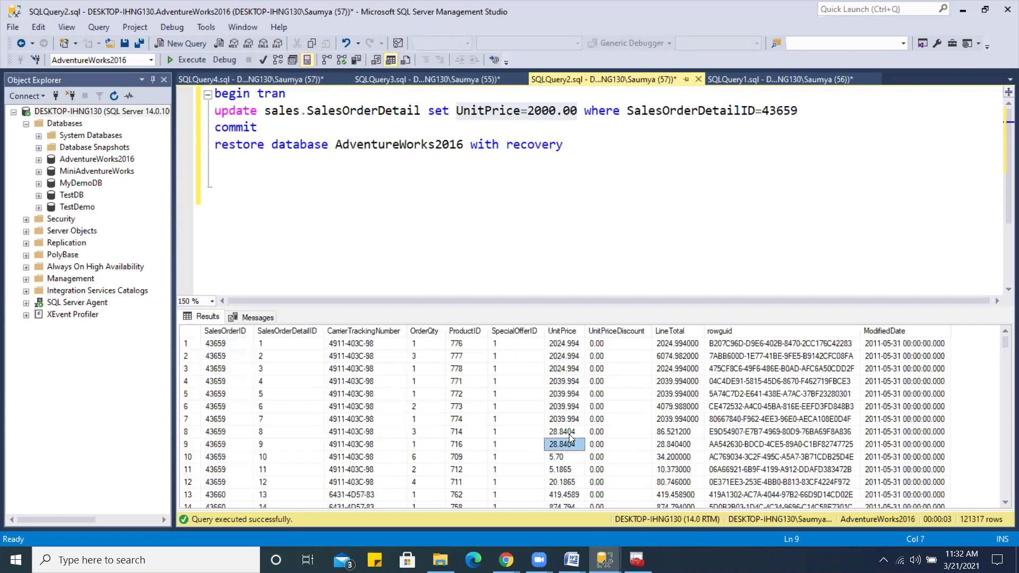
click(563, 345)
Step: Highlight the commit statement and place the cursor on the empty line below the restore statement
drag(284, 131, 191, 125)
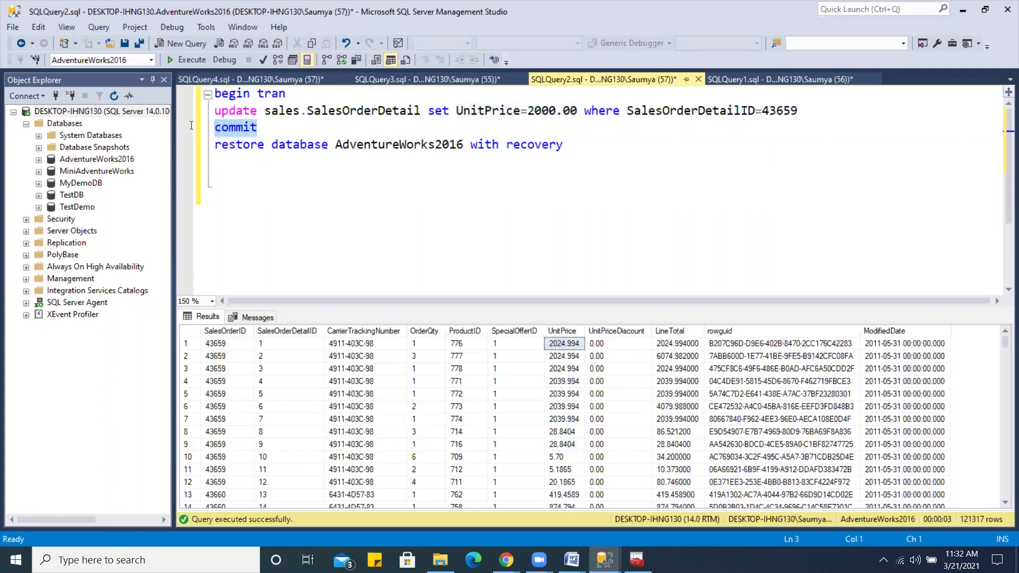
click(259, 127)
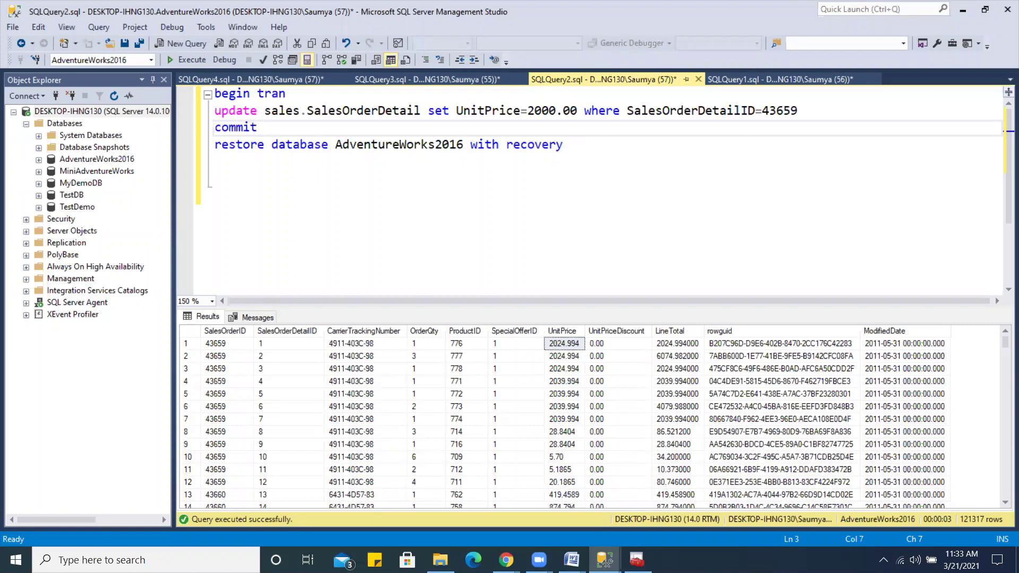
key(ctrl+End)
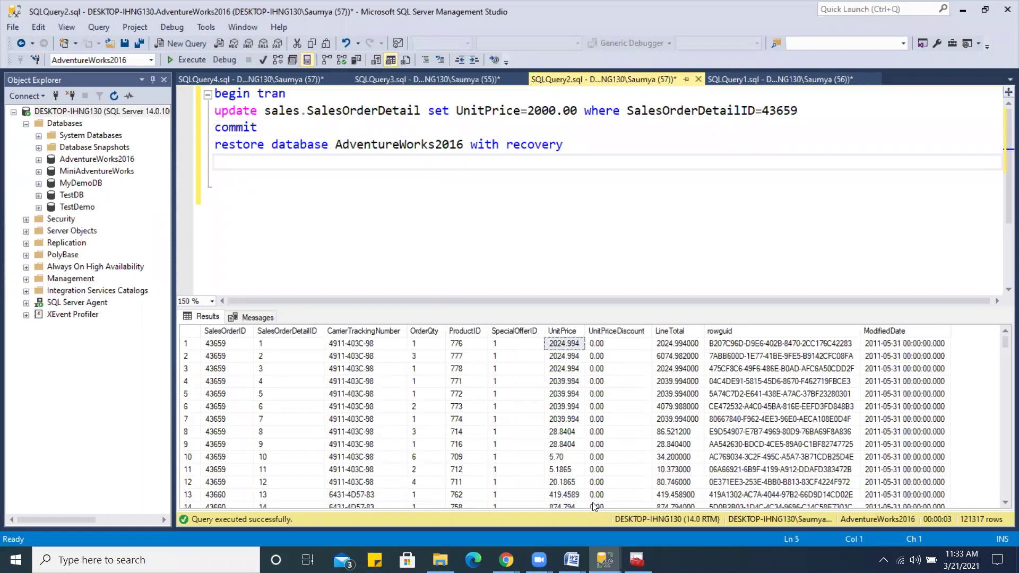
Step: Switch to vlfstates.docx in Word, highlight the descriptions of all four VLF states and clear the selection
click(572, 560)
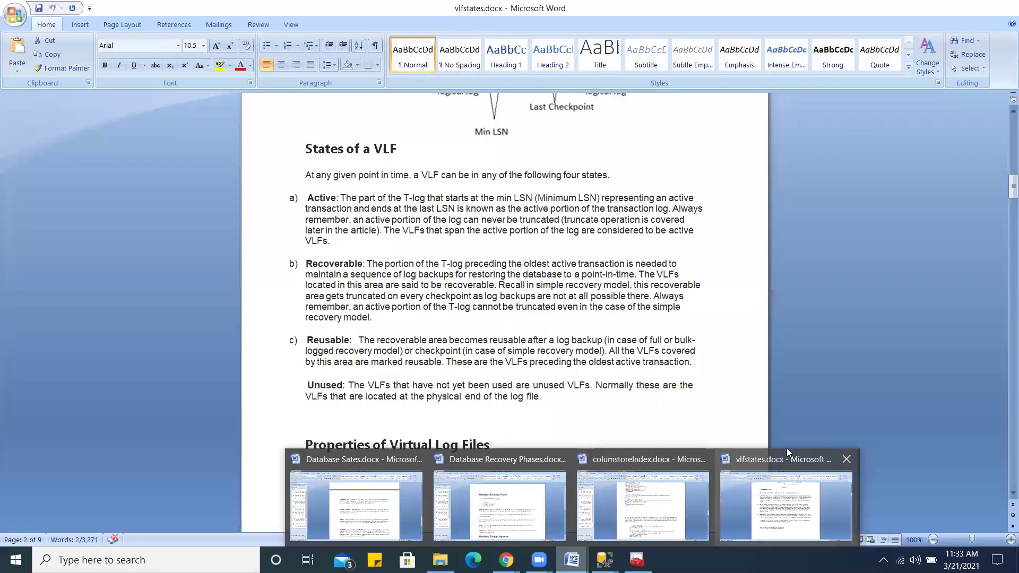
click(786, 450)
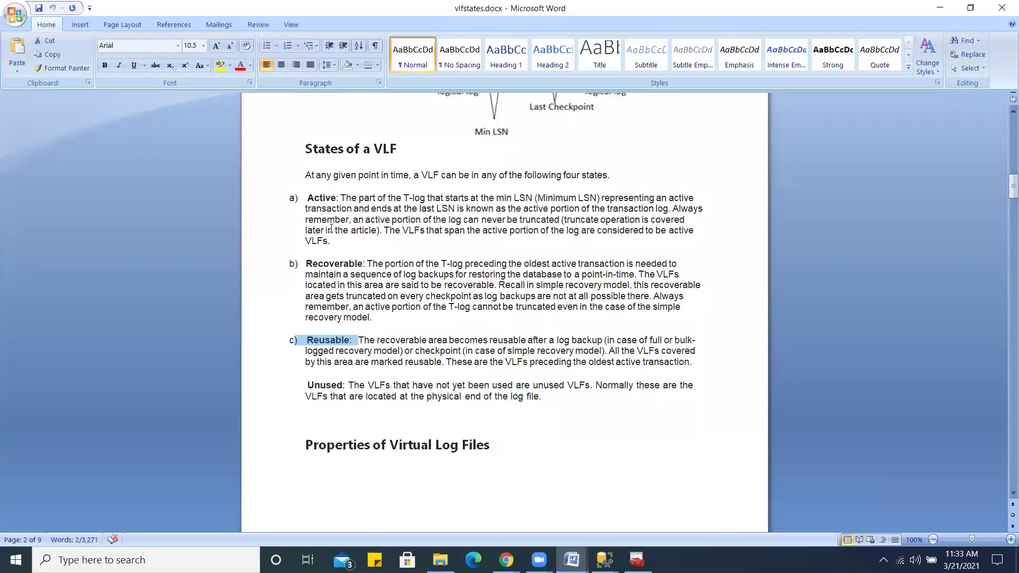
click(365, 208)
drag(309, 202, 546, 403)
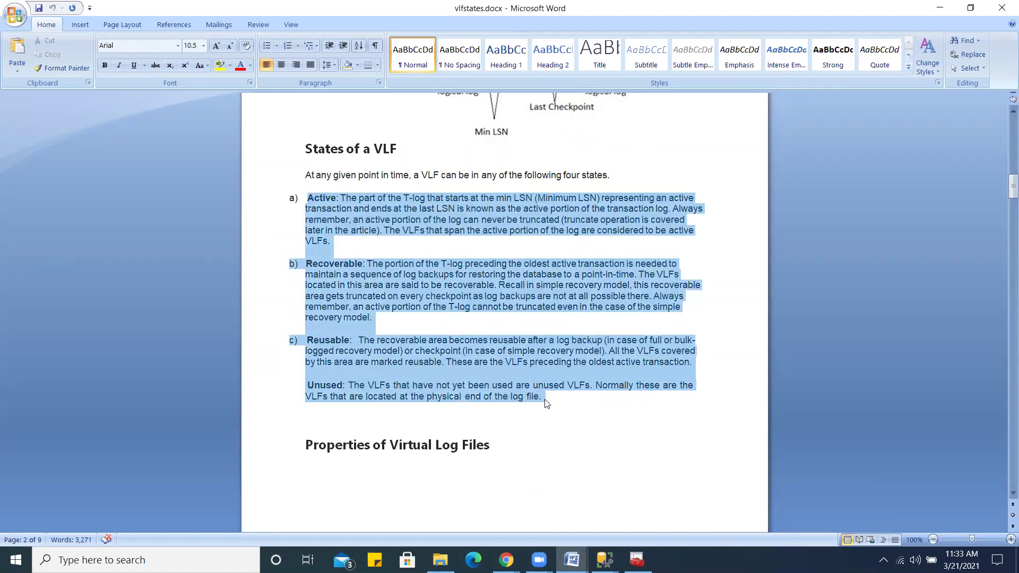
click(521, 290)
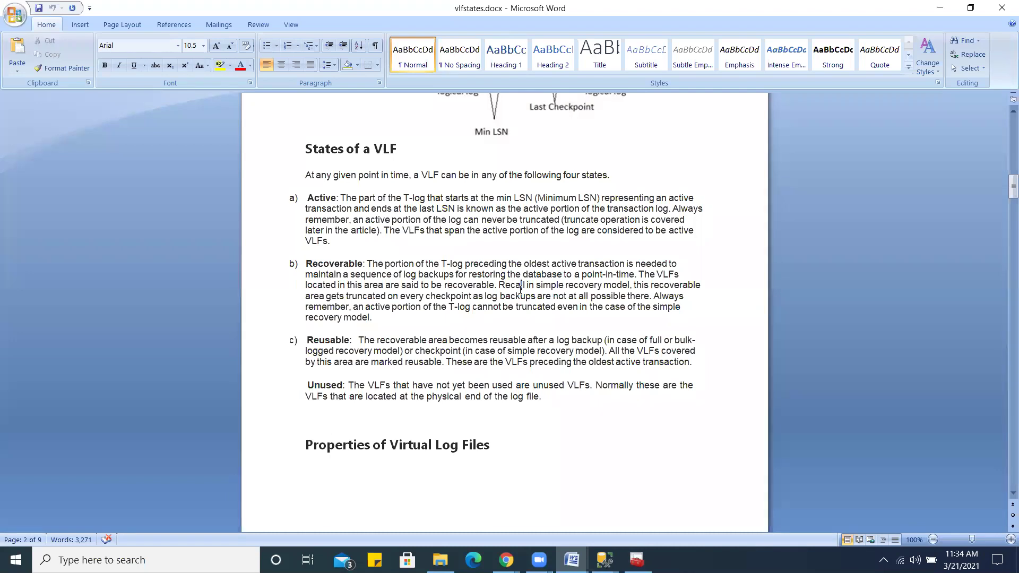
click(520, 287)
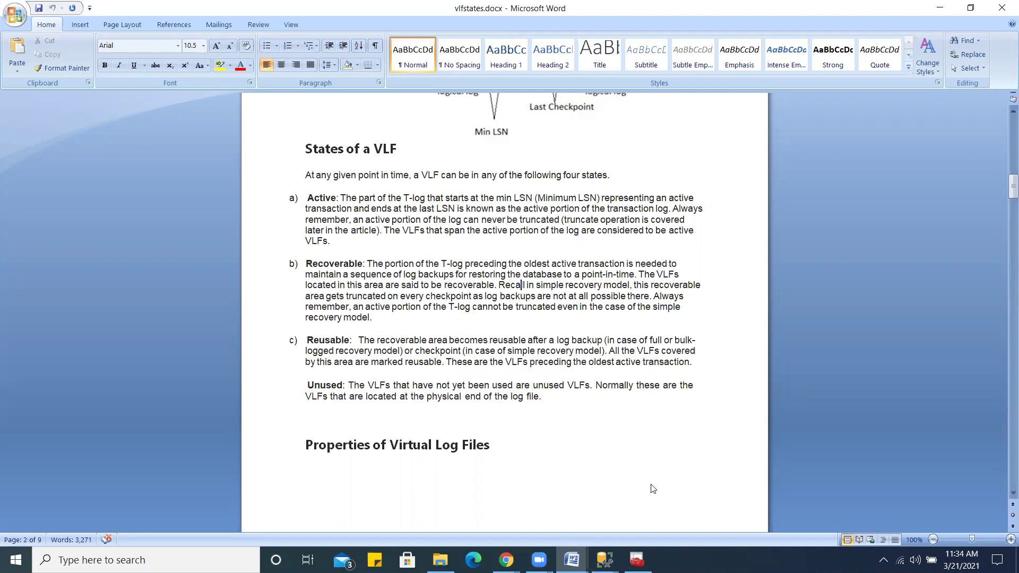
Step: Switch to SQLQuery2.sql in SQL Server Management Studio and add a checkpoint statement on a new line after commit
mouse_move(604, 560)
click(672, 462)
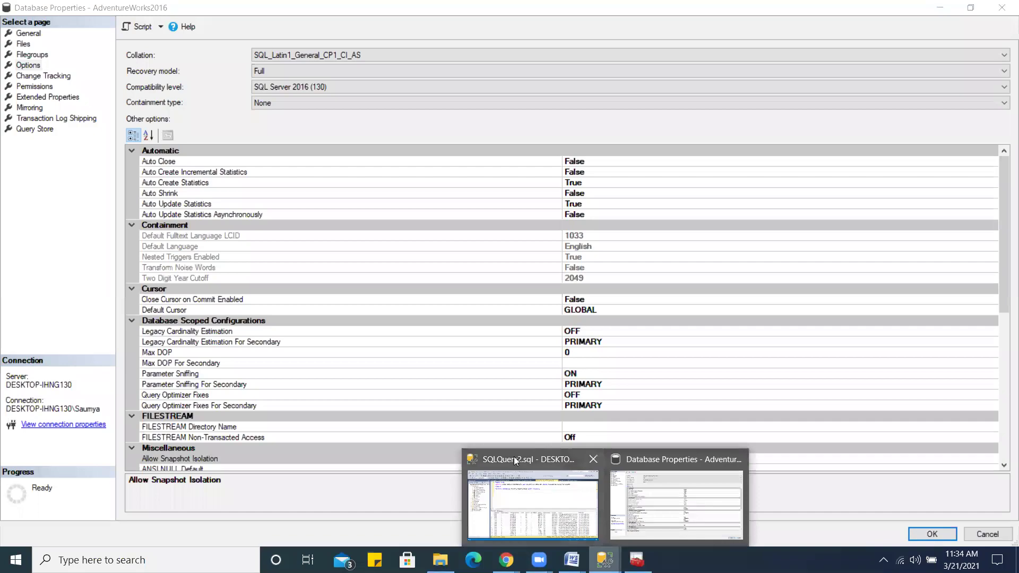
key(alt+Tab)
click(271, 126)
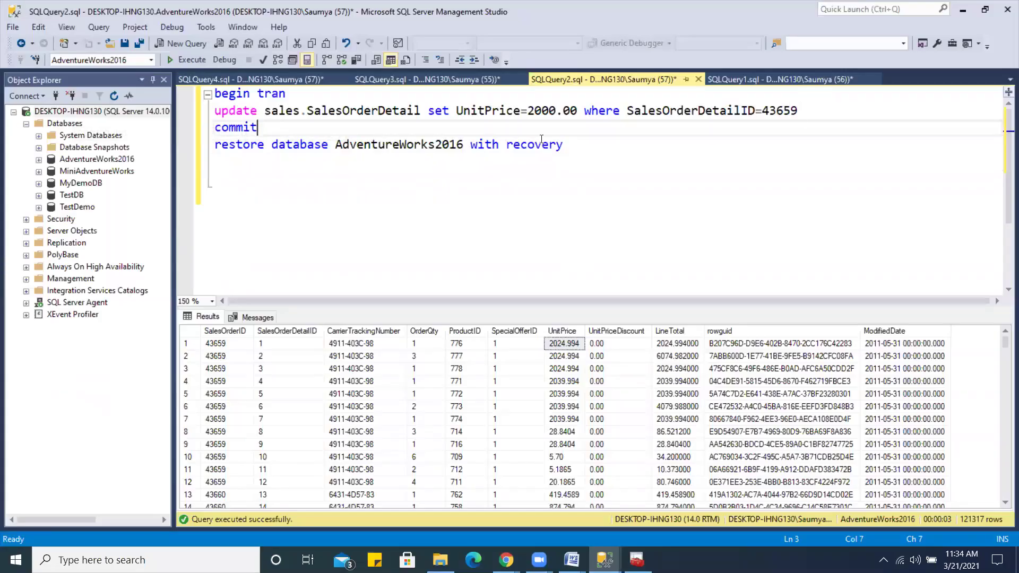
key(Return)
text(chec)
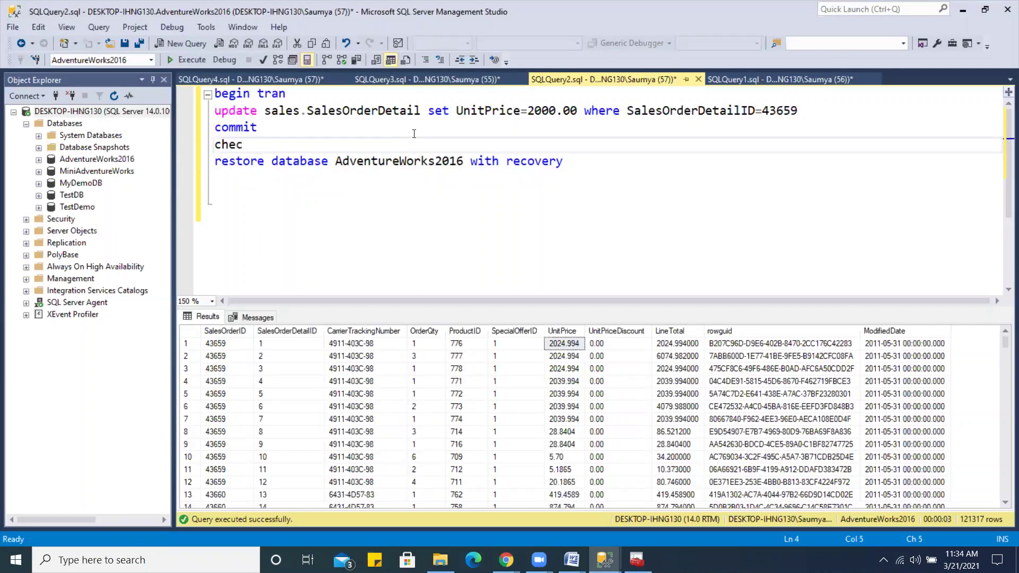
text(kpoint)
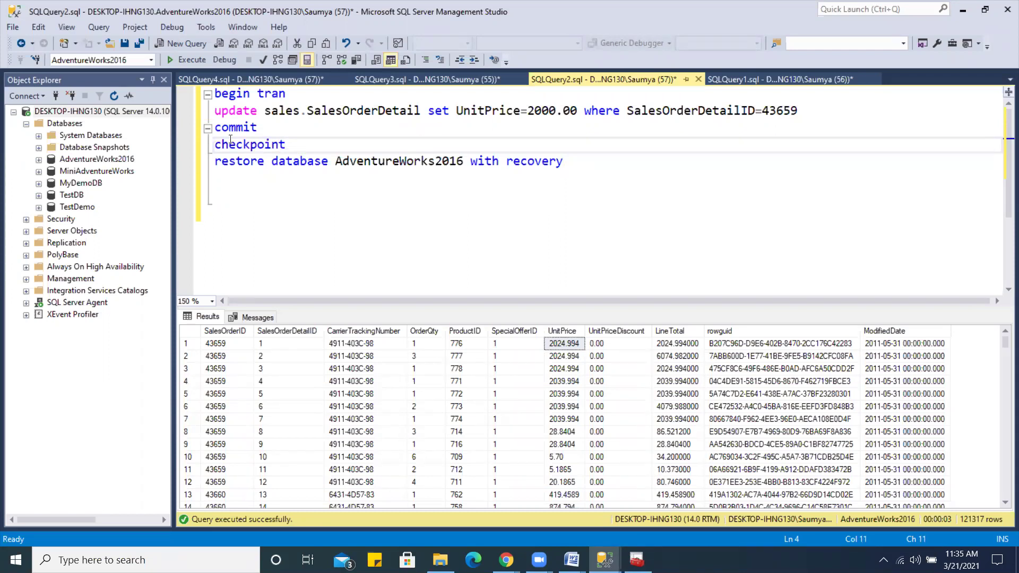
Step: Highlight the checkpoint statement, the full update statement and checkpoint again, leaving the cursor after commit
key(shift+Home)
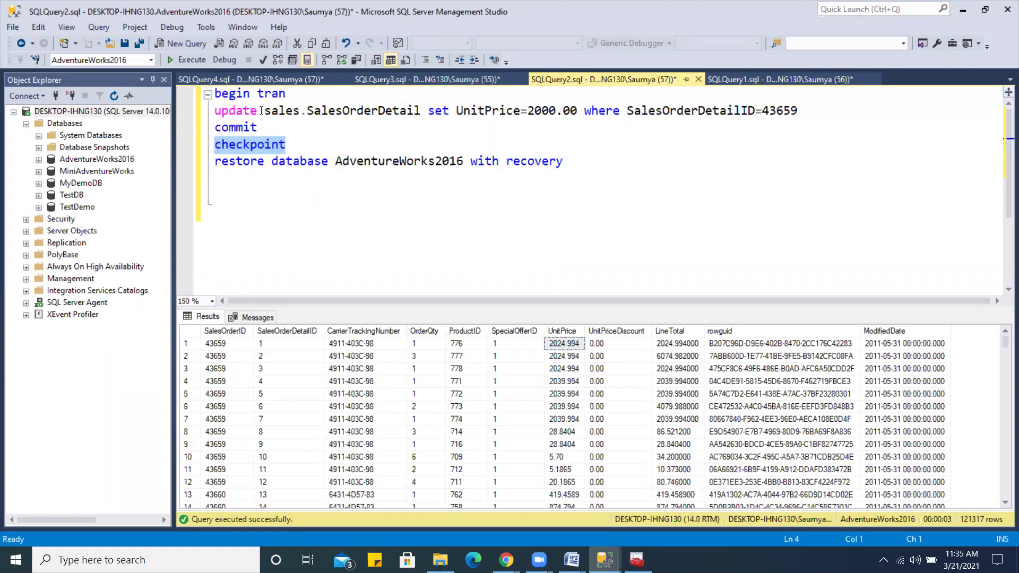
drag(811, 112, 207, 108)
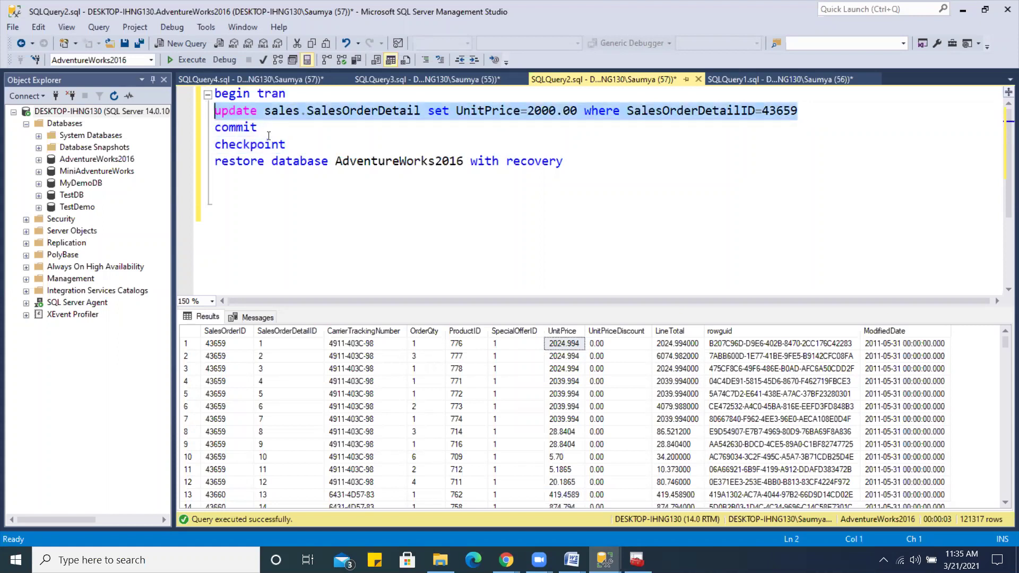
drag(295, 147, 214, 147)
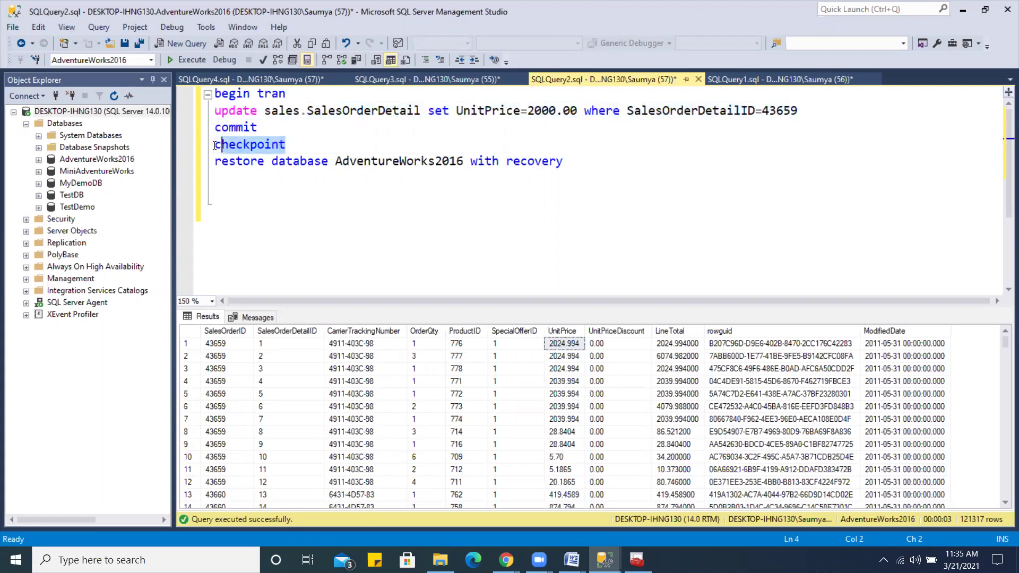
click(285, 147)
drag(285, 146, 213, 146)
click(274, 127)
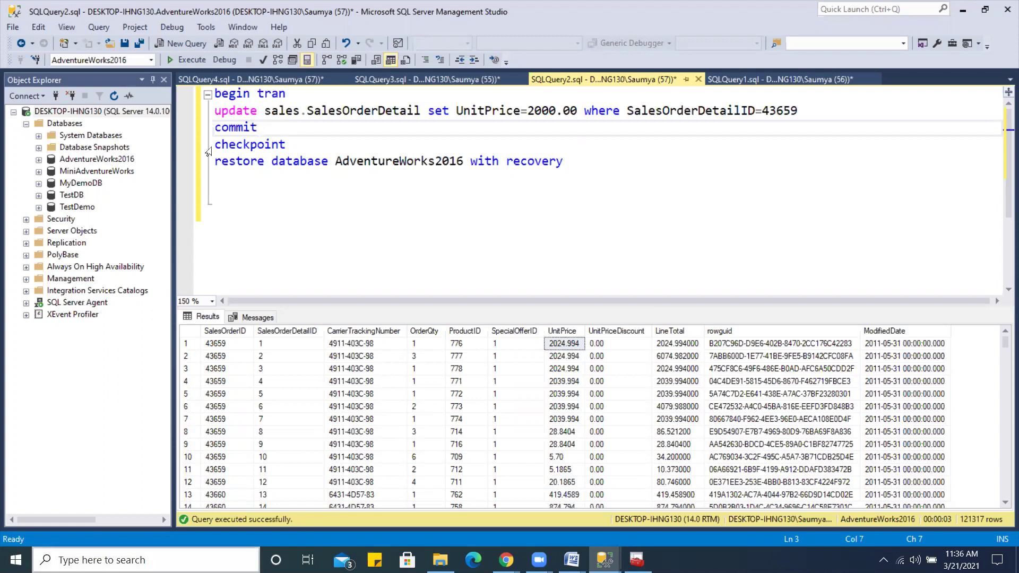
Step: Point out the checkpoint, restore and commit lines with the text cursor, finishing at the end of checkpoint
click(313, 145)
click(570, 158)
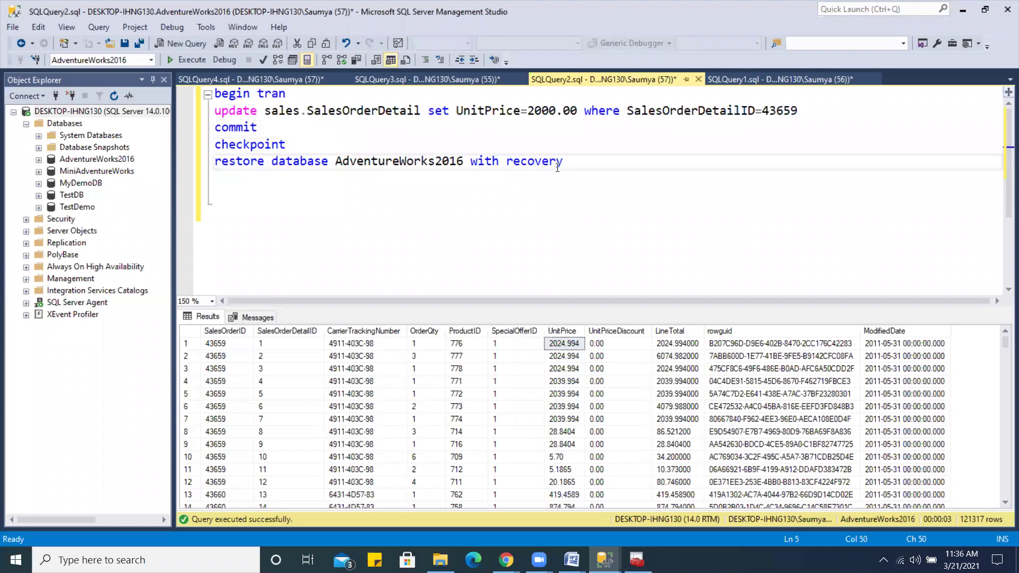
click(345, 127)
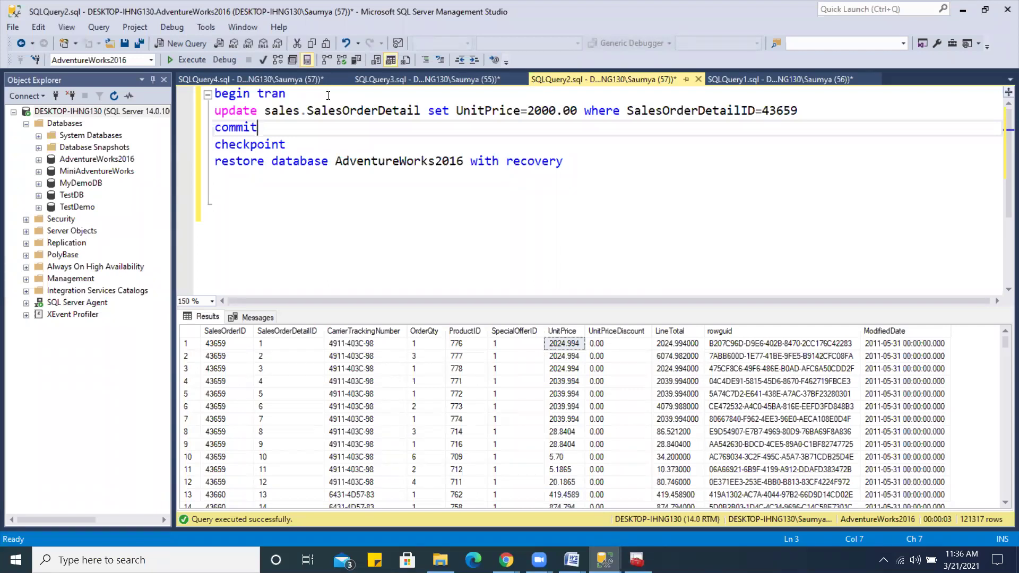
key(ctrl+End)
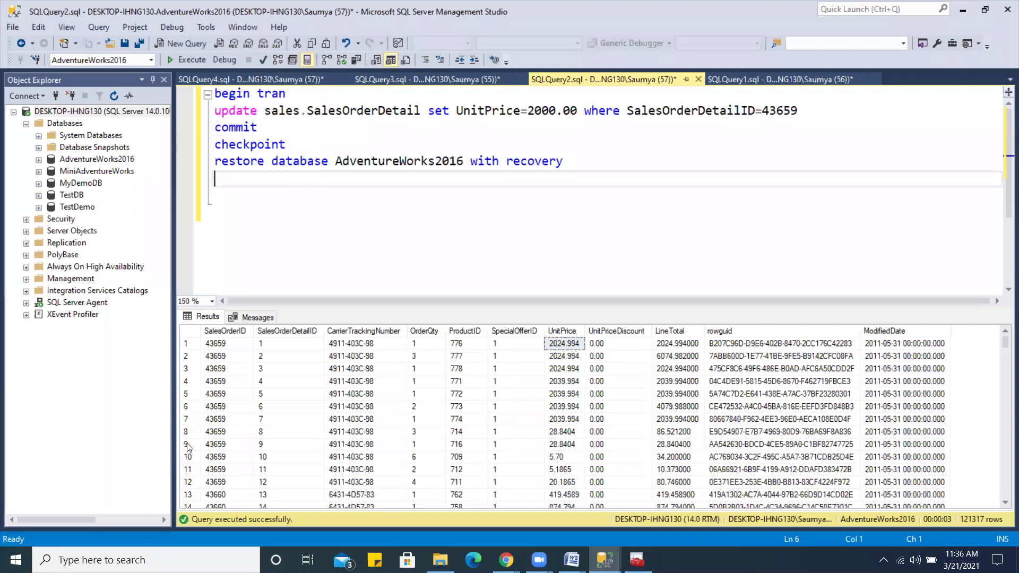
key(Up)
key(Up)
key(Up)
key(End)
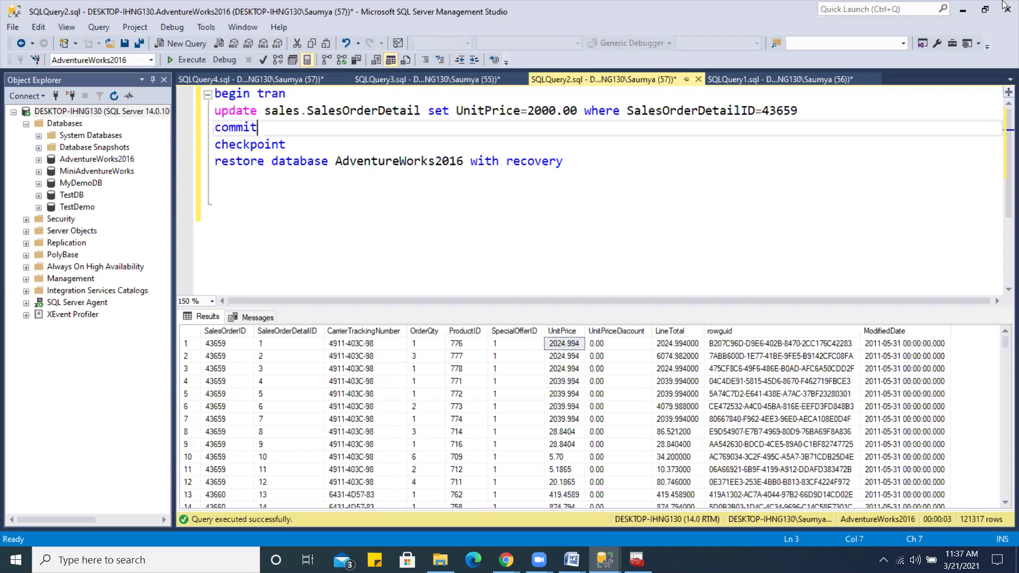
click(337, 138)
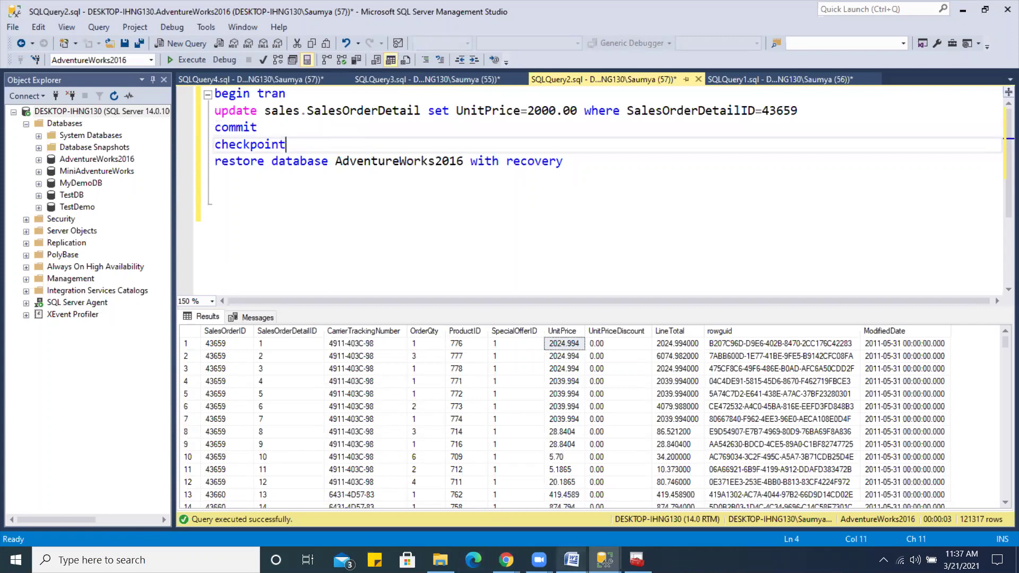
Step: Switch to vlfstates.docx in Word and highlight the list of VLF states from Active down to the Unused heading
mouse_move(571, 559)
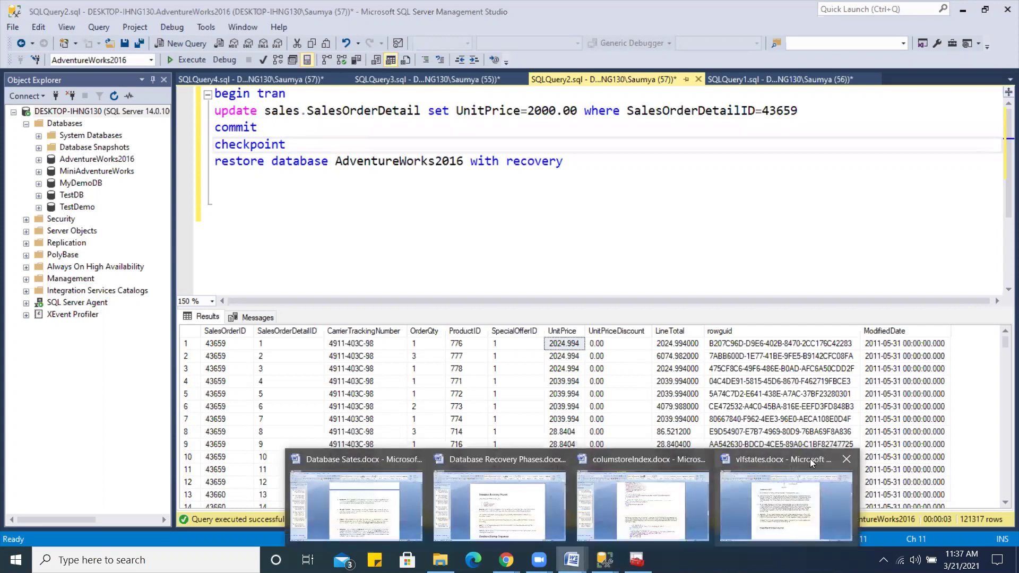
click(767, 461)
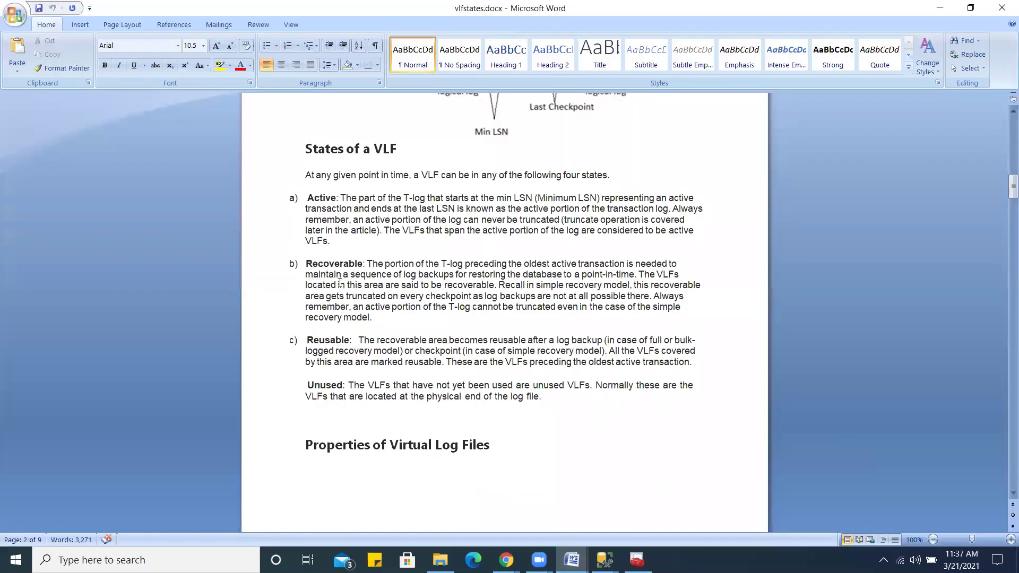
drag(343, 384, 330, 183)
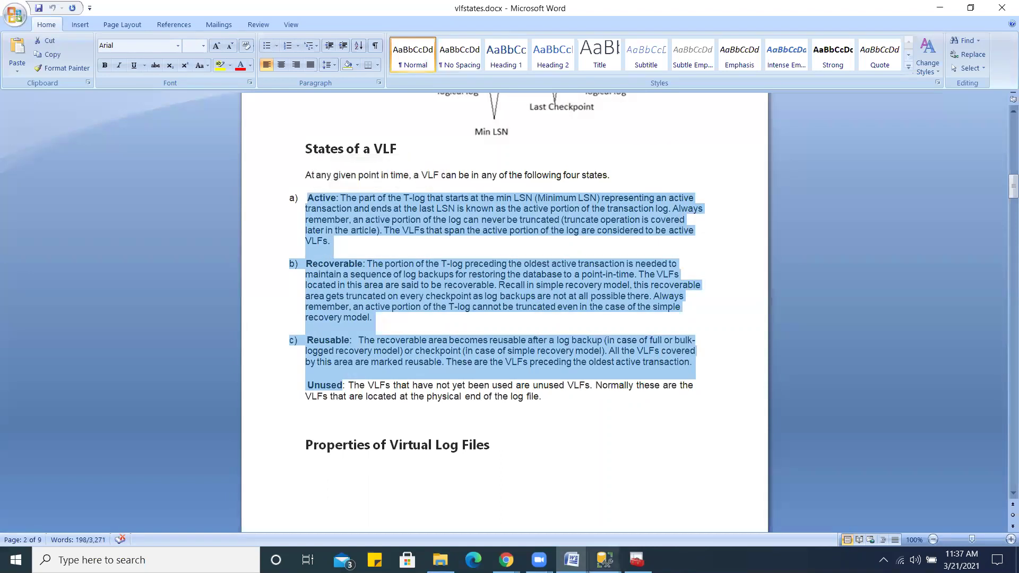
Step: Close the open AdventureWorks2016 Database Properties window without saving and return to SQL Server Management Studio
click(603, 559)
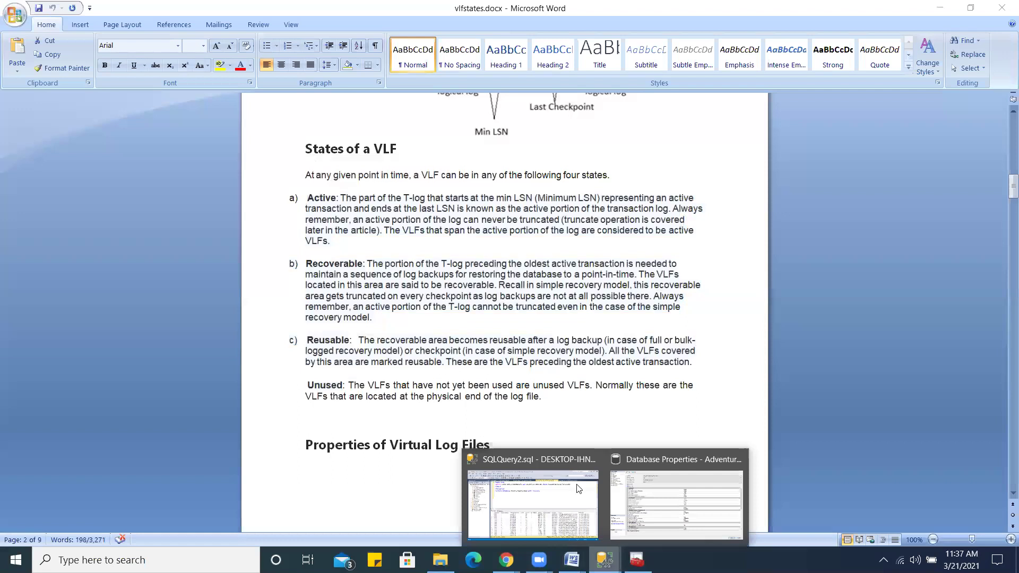
click(680, 459)
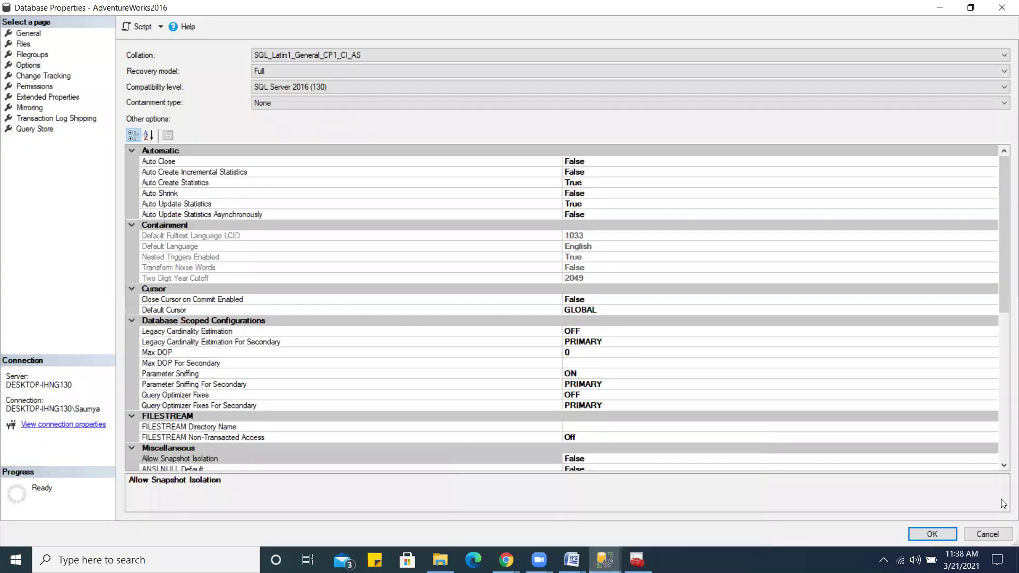
click(987, 534)
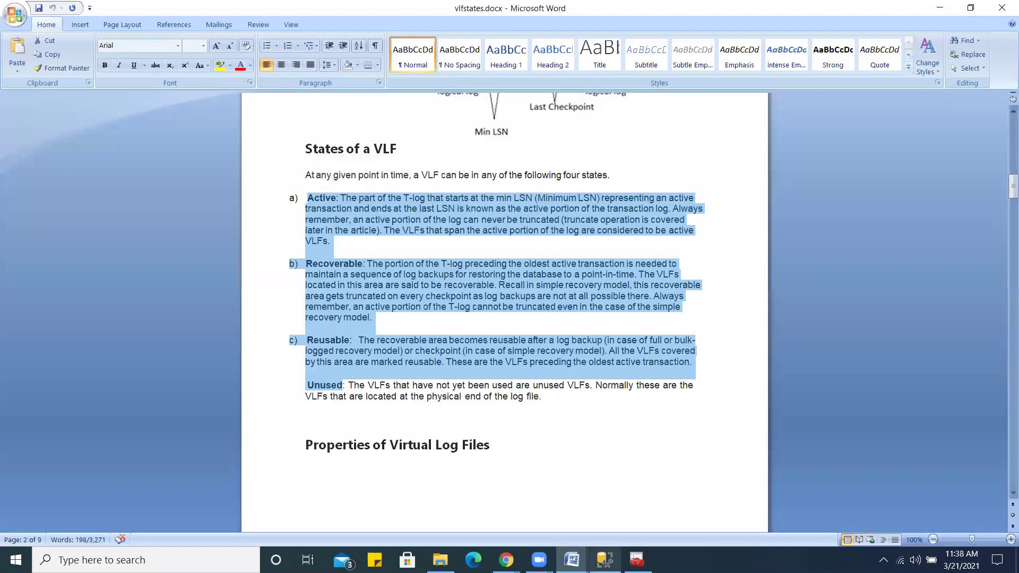
key(alt+Tab)
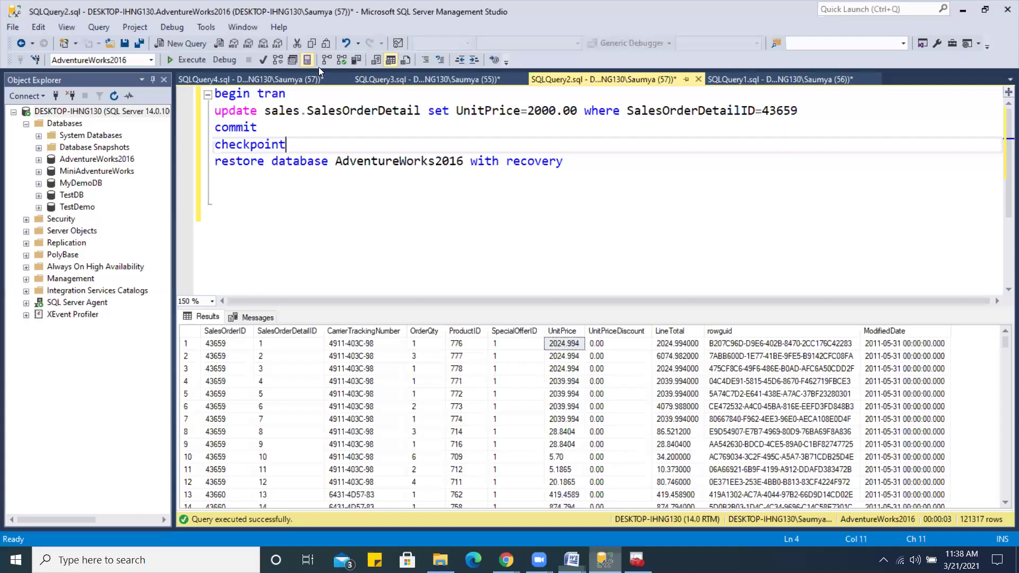
Step: Show the dbcc loginfo query in SQLQuery4.sql and set the AdventureWorks2016 database's recovery model to Full in its properties
click(292, 79)
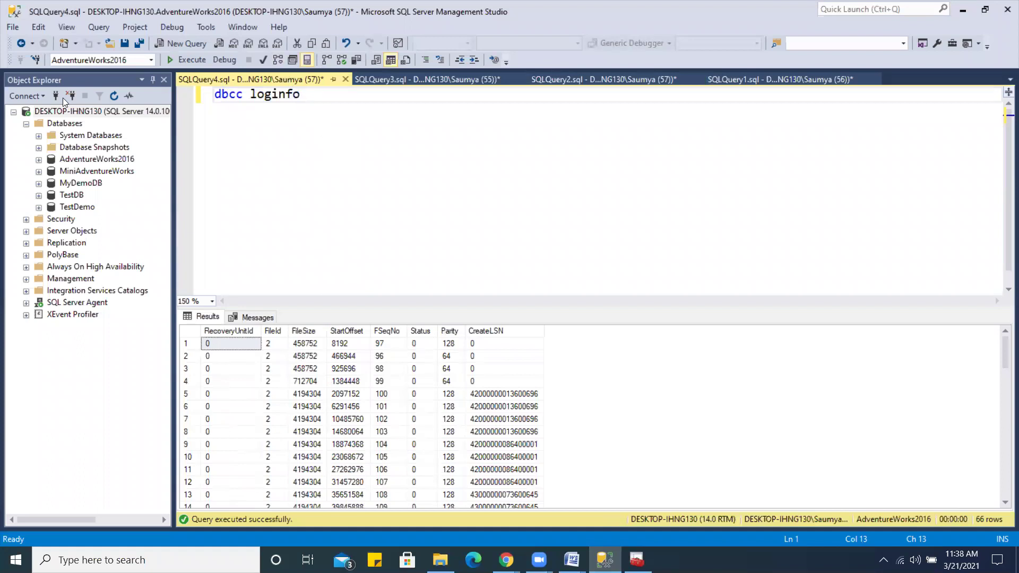
right_click(118, 162)
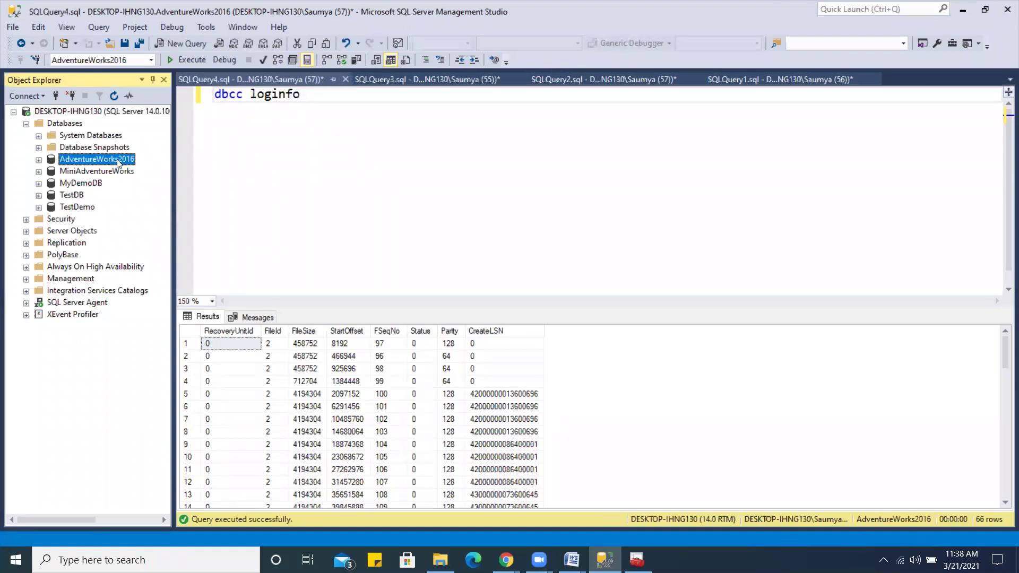
click(158, 353)
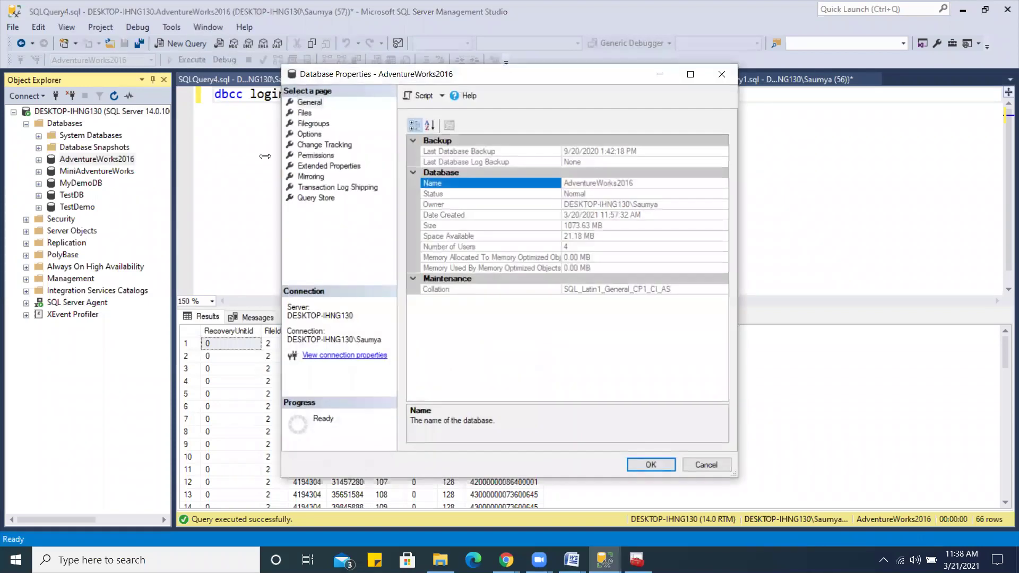
click(312, 134)
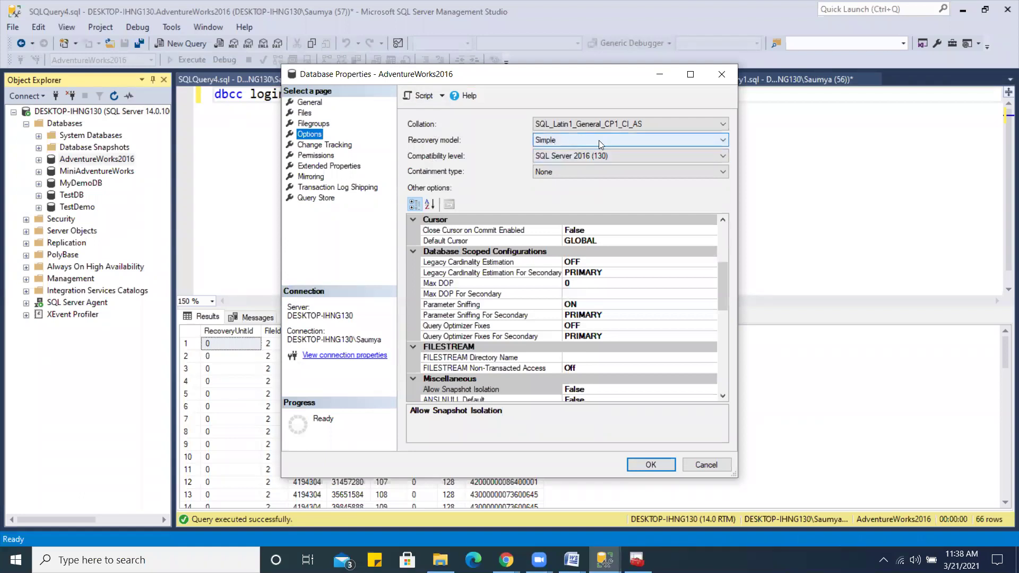
click(722, 141)
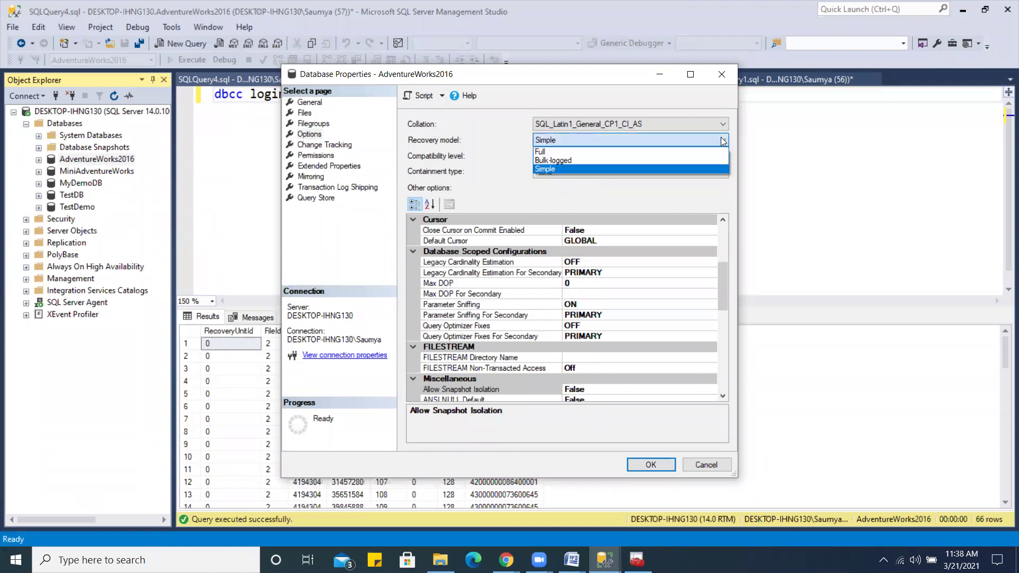
click(563, 152)
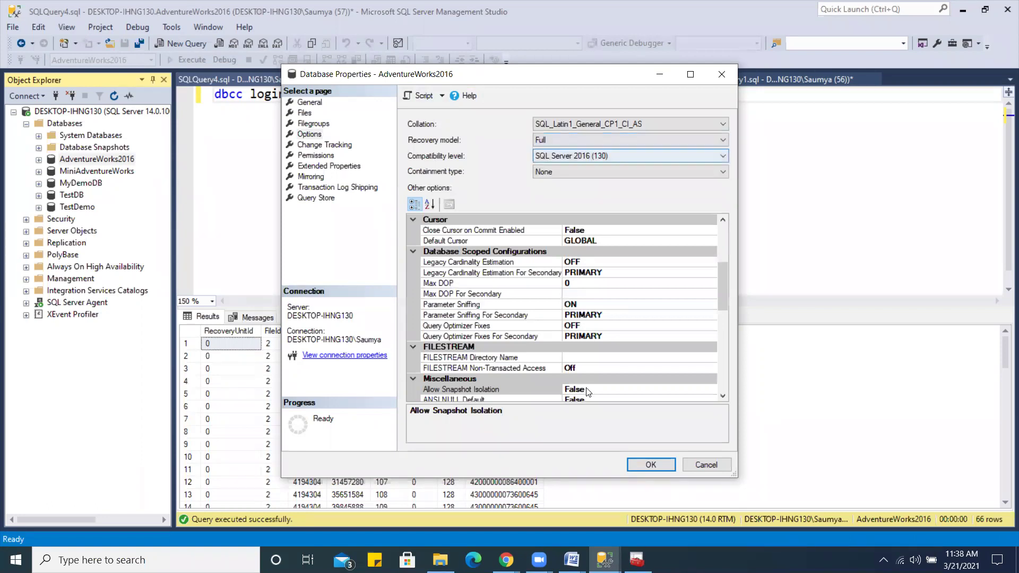
click(644, 470)
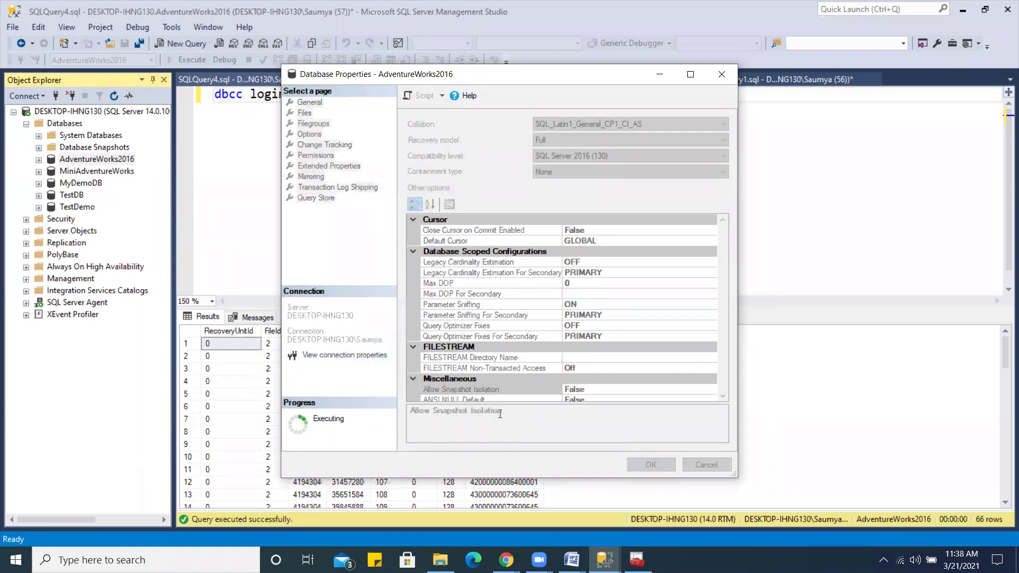
Step: Select the dbcc loginfo statement and execute it
click(276, 142)
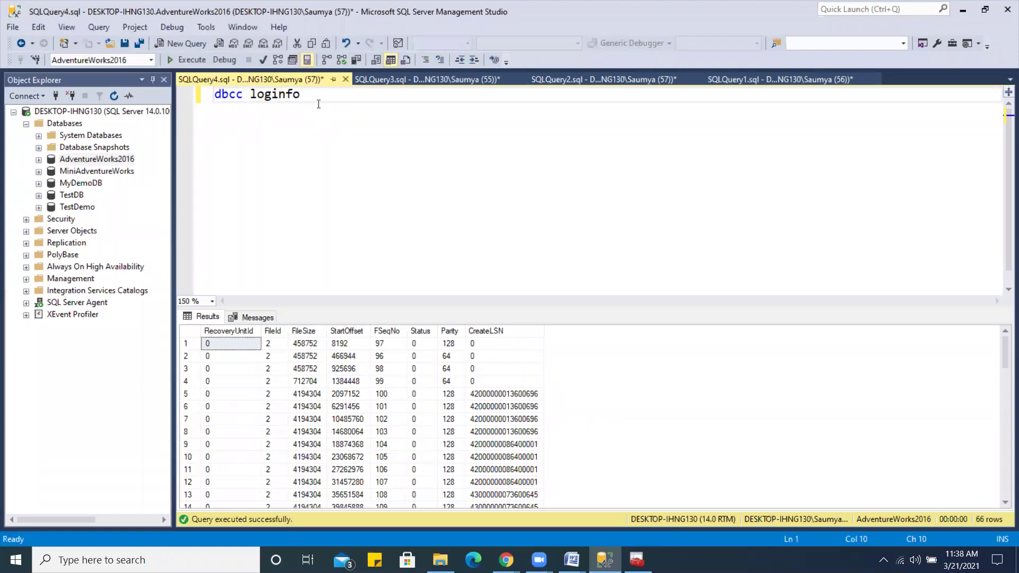
drag(300, 96, 197, 101)
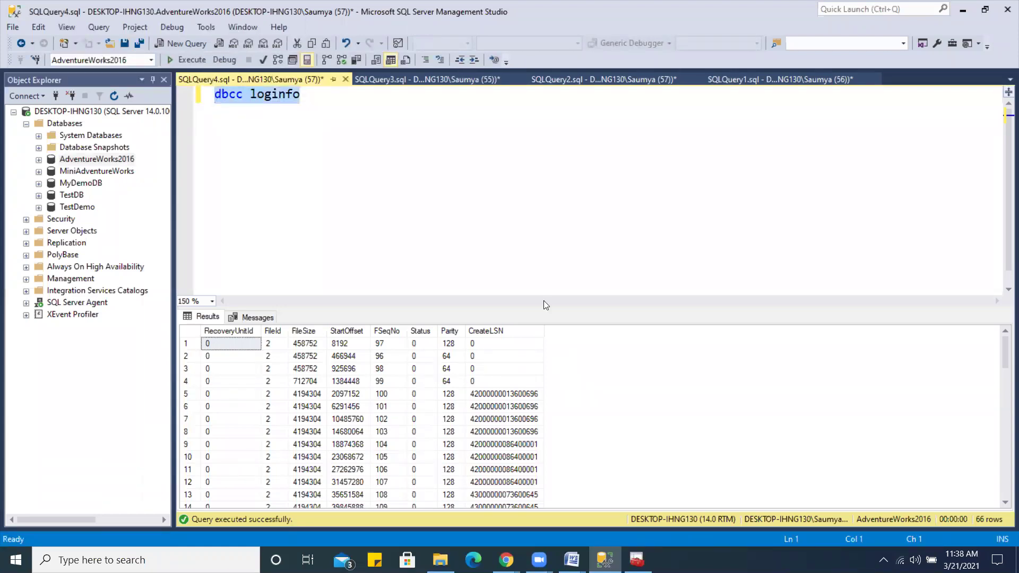
click(187, 60)
Step: Examine the Status and RecoveryUnitId values of the first row and the Status column further down the loginfo results
click(420, 345)
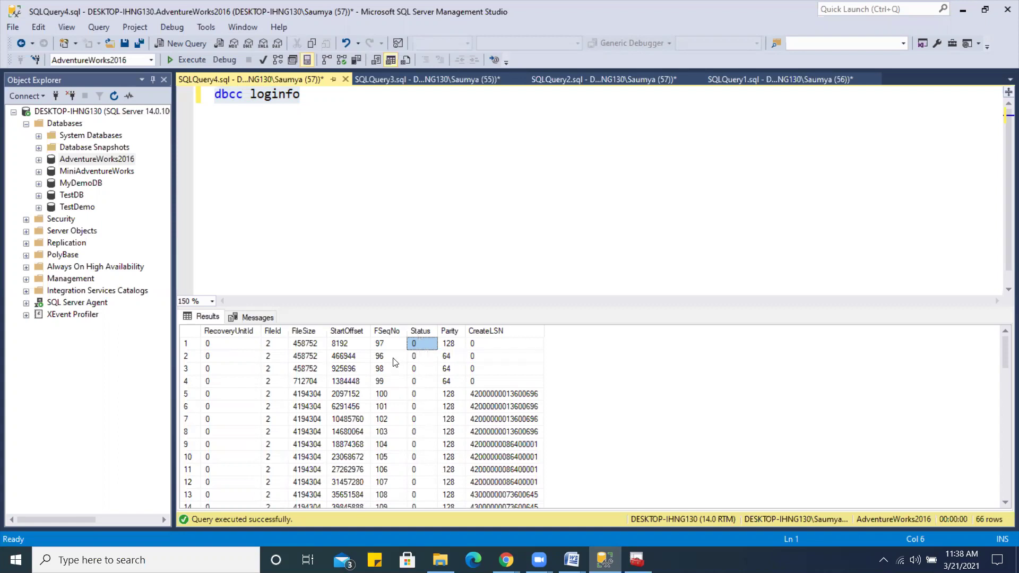
click(207, 346)
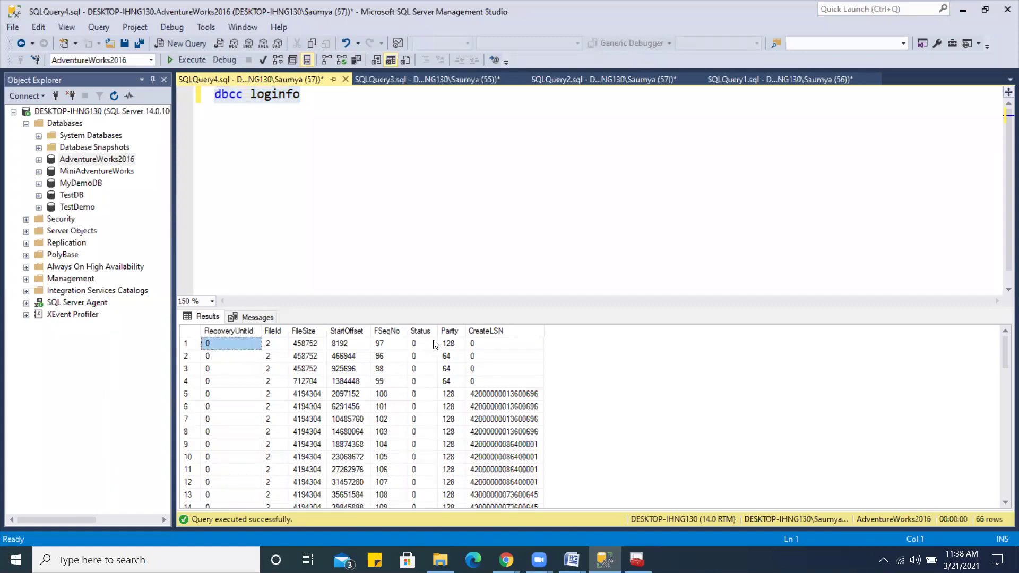
click(424, 348)
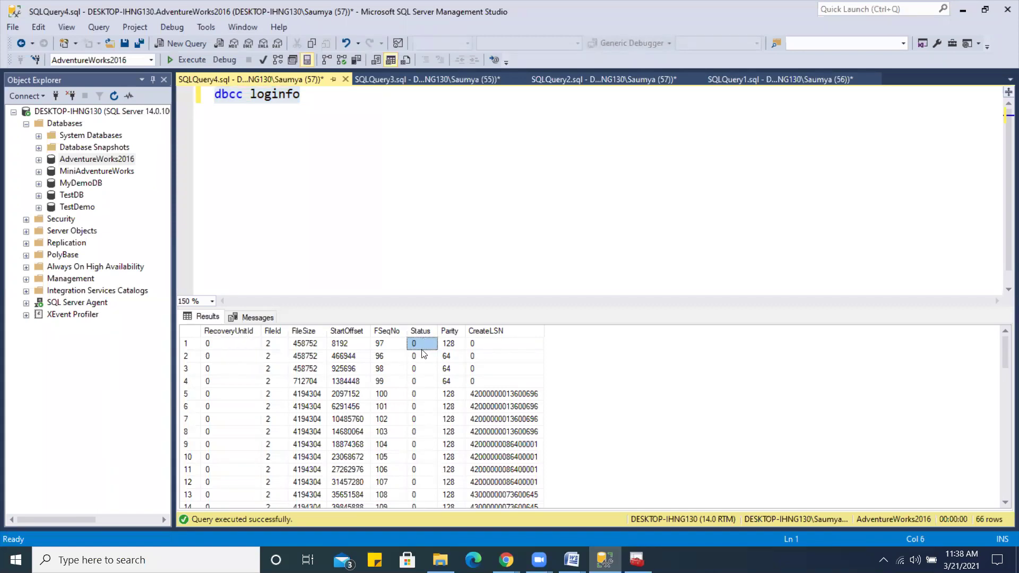
scroll(433, 374, down, 2)
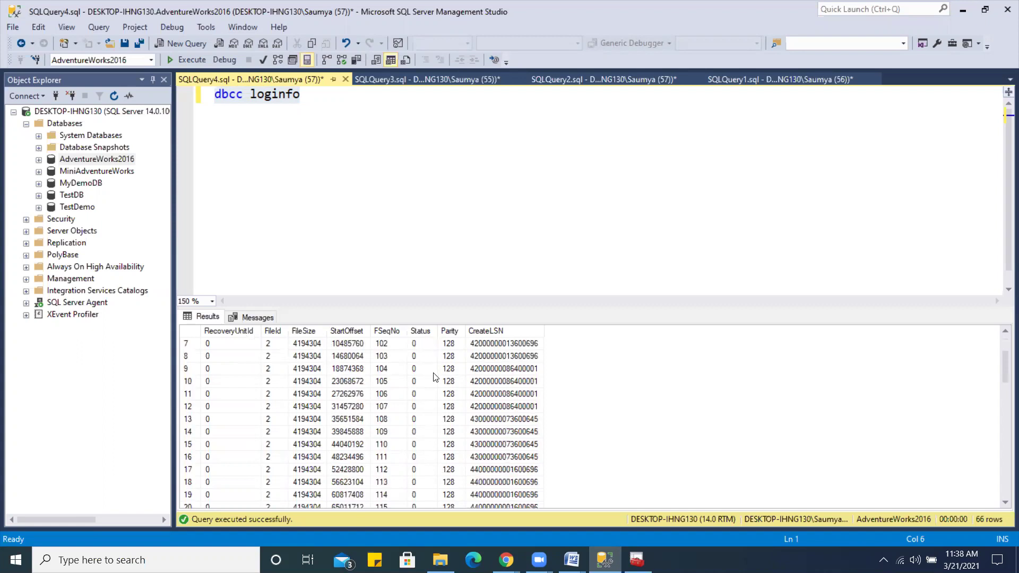
scroll(435, 377, up, 2)
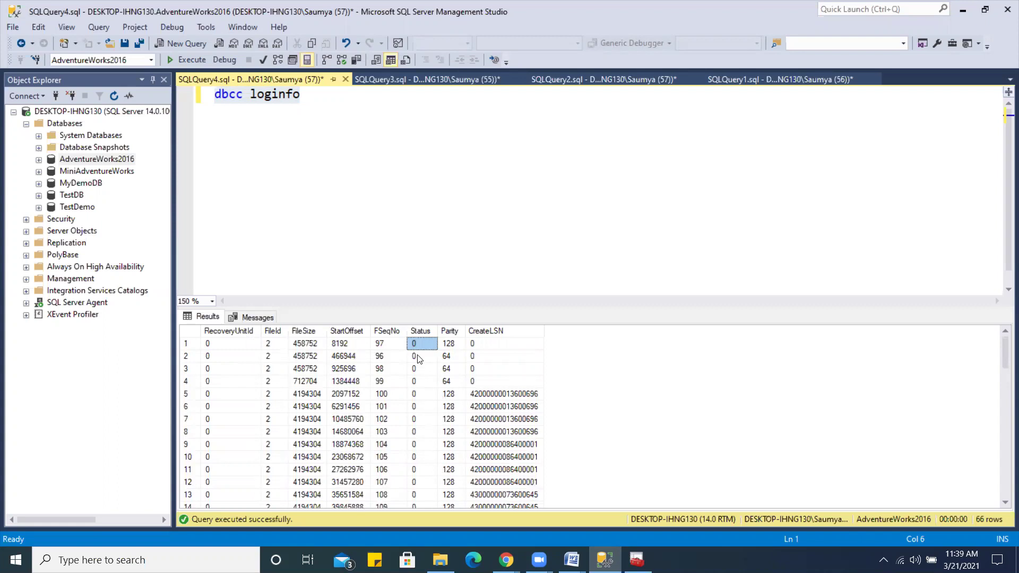
scroll(427, 409, down, 18)
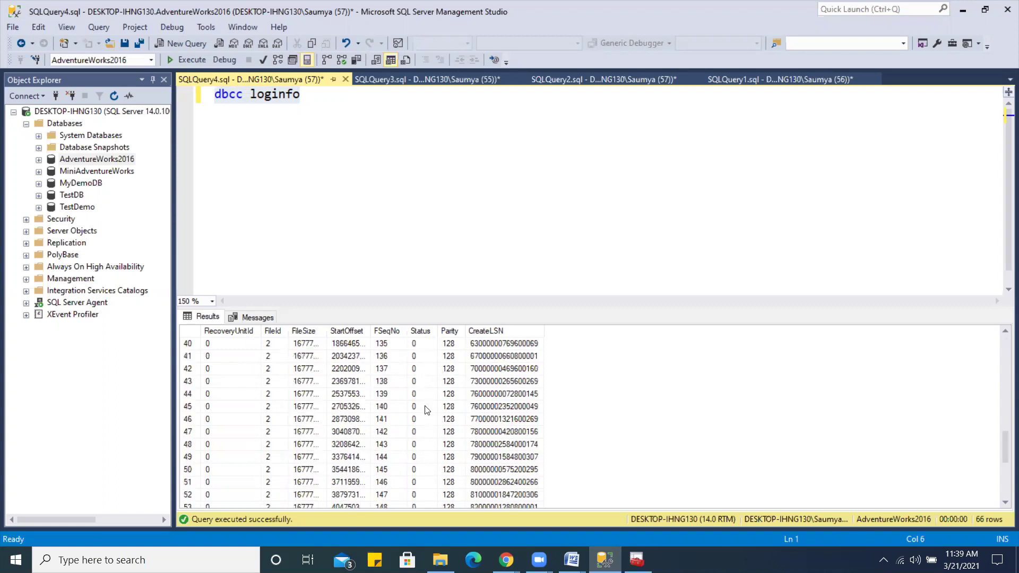
Step: Check the AdventureWorks2016 database's recovery model in its properties and close them without changes
scroll(428, 413, up, 3)
scroll(427, 413, up, 15)
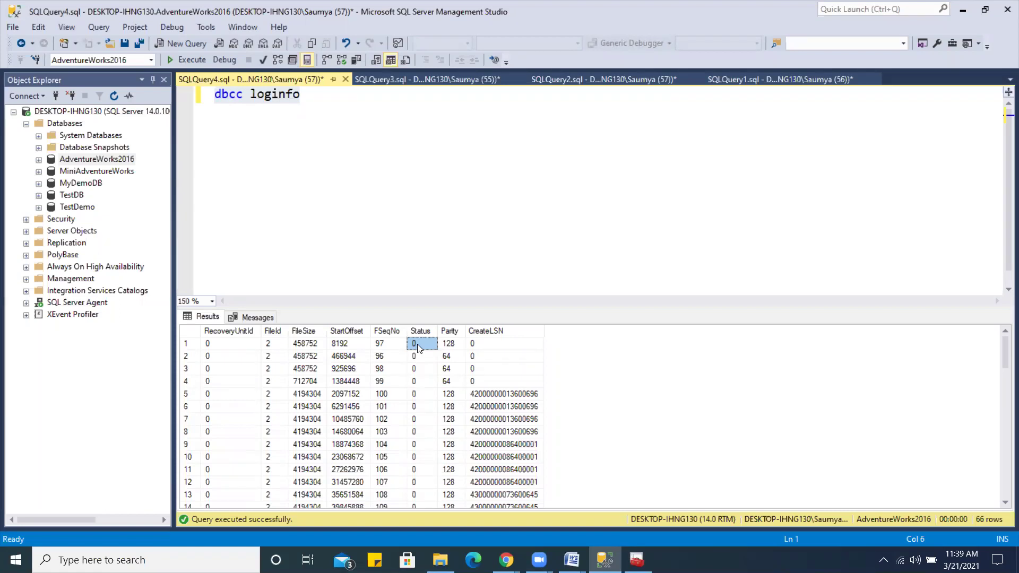
click(280, 136)
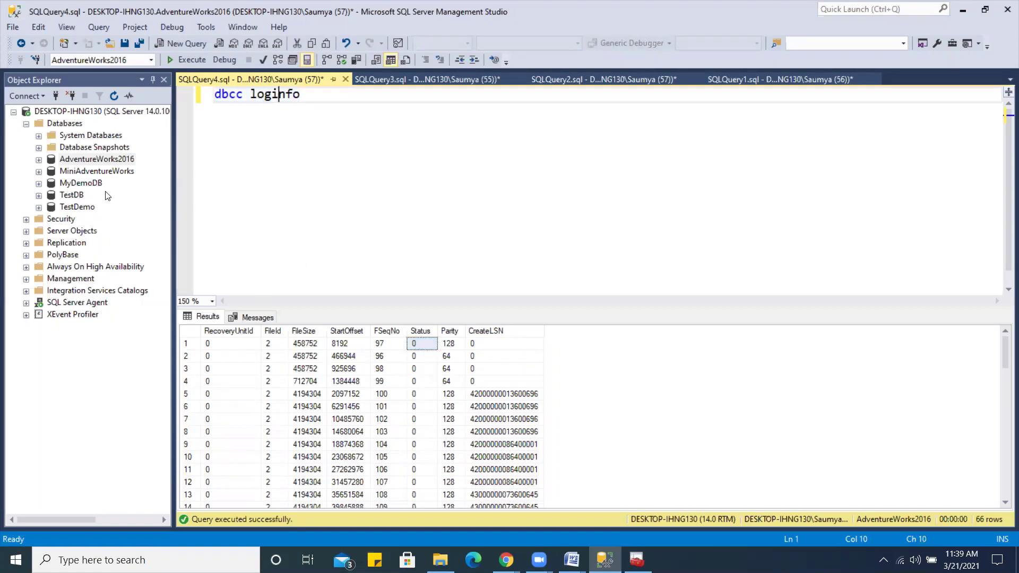
right_click(126, 158)
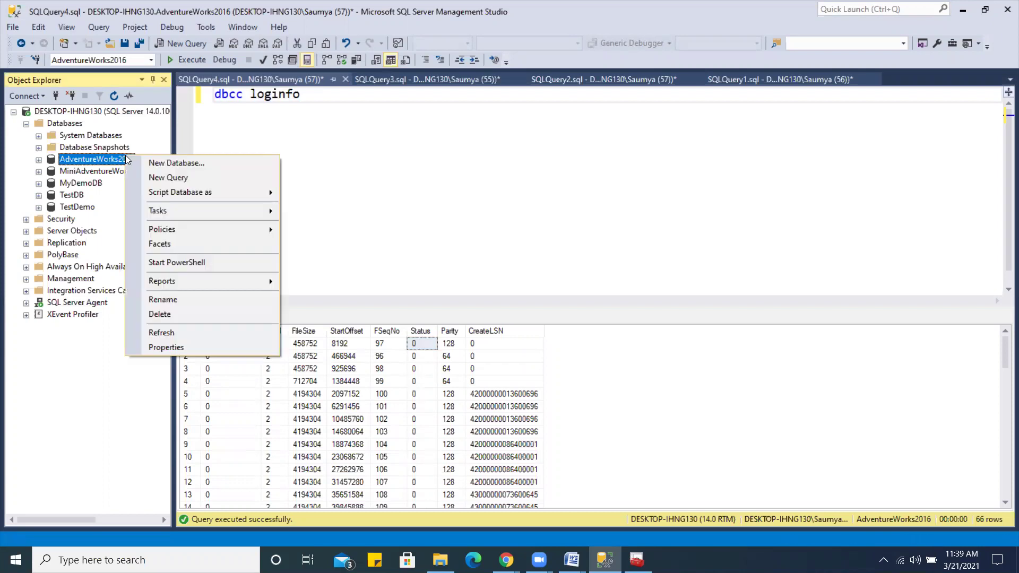
click(171, 346)
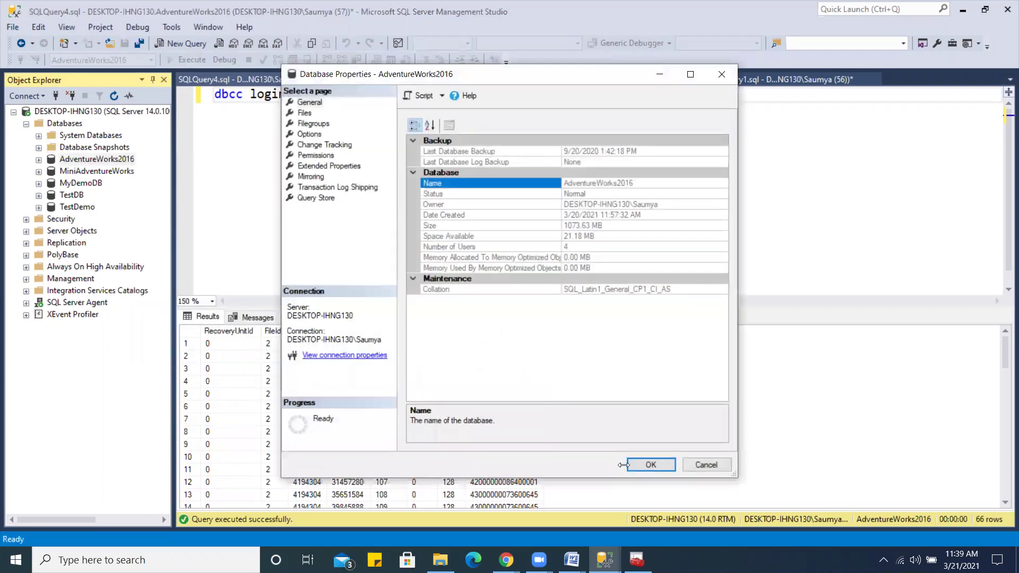
click(312, 134)
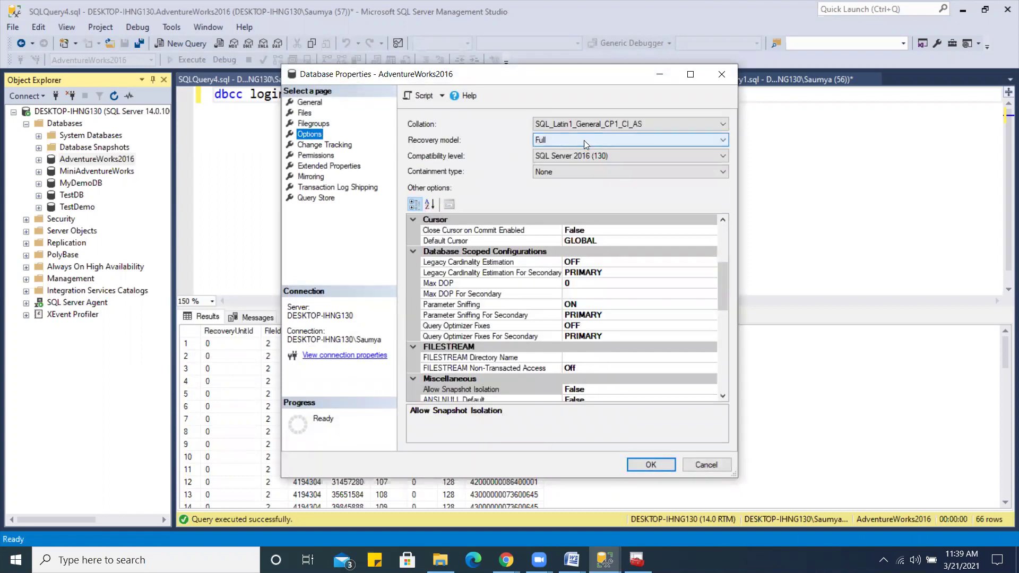
click(702, 466)
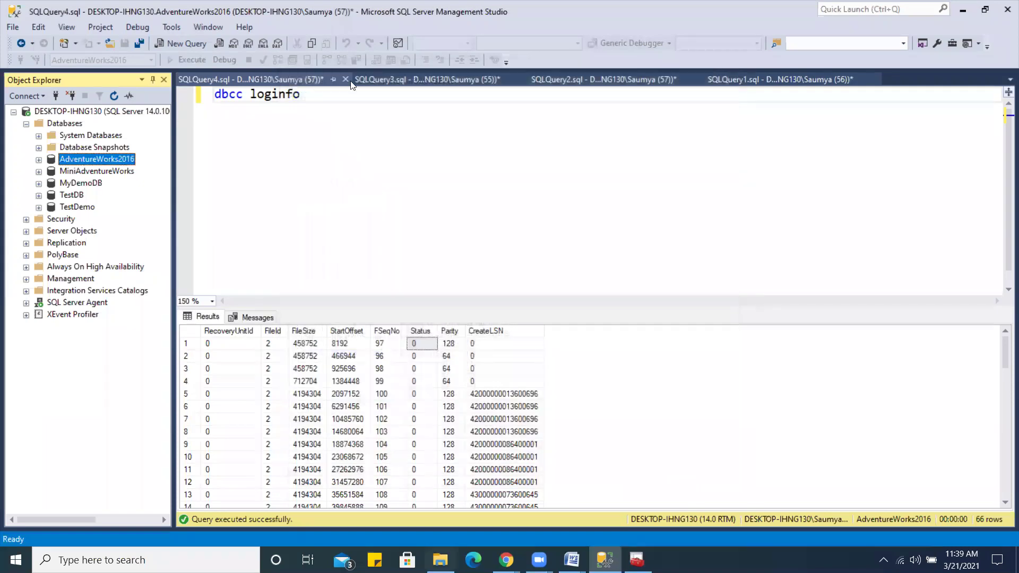
Step: Select the INSERT INTO [dbo].[MySalesOrderDetail] statement through its FROM clause in SQLQuery3.sql and execute it repeatedly, dismissing the connection error
click(399, 79)
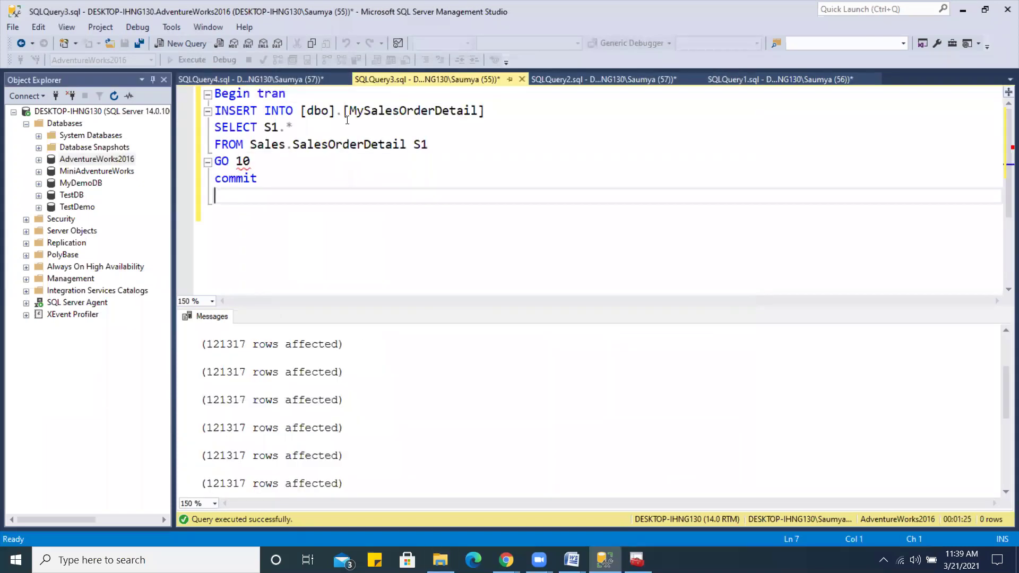
click(276, 177)
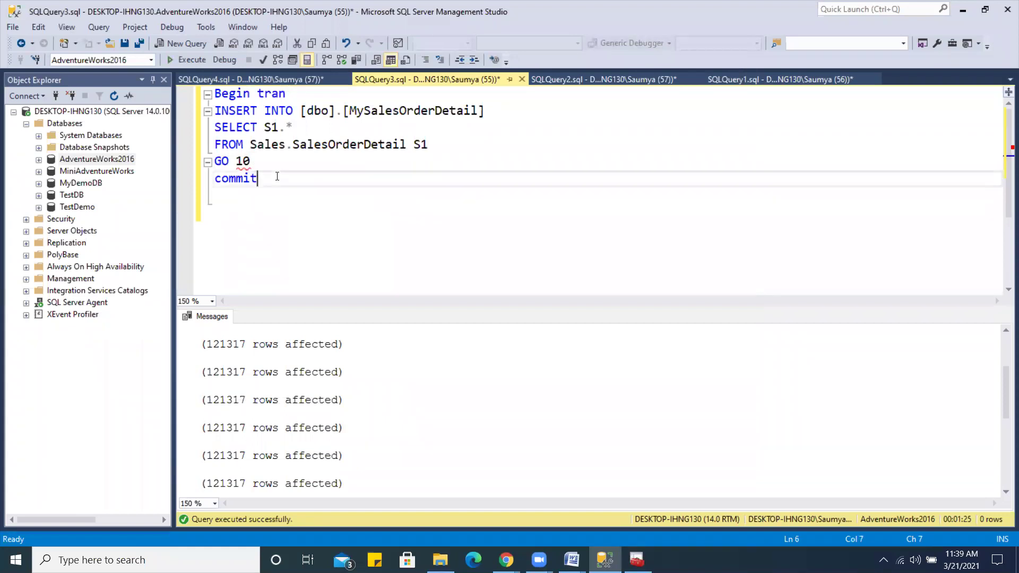
drag(419, 148, 207, 95)
click(199, 58)
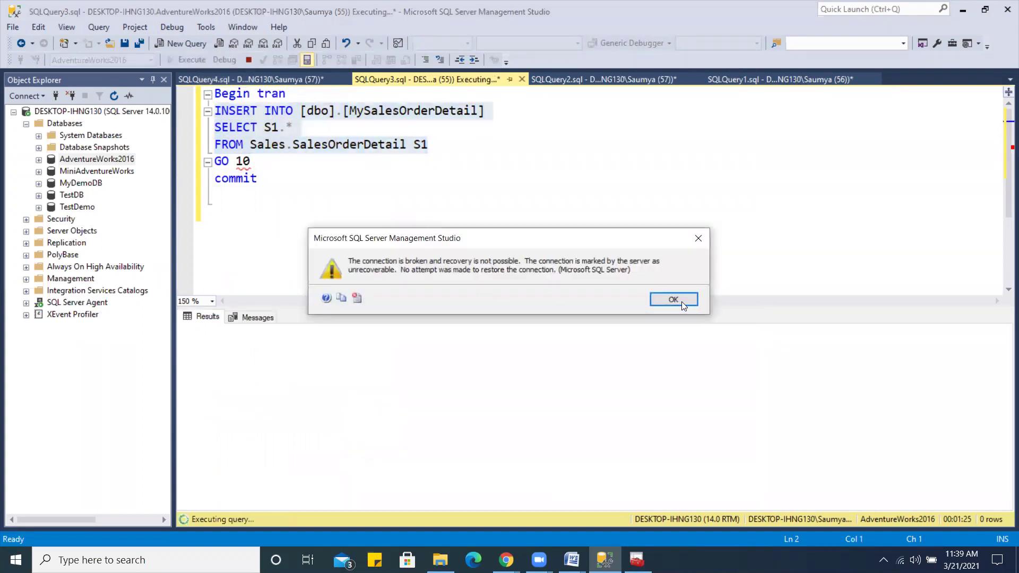
click(673, 300)
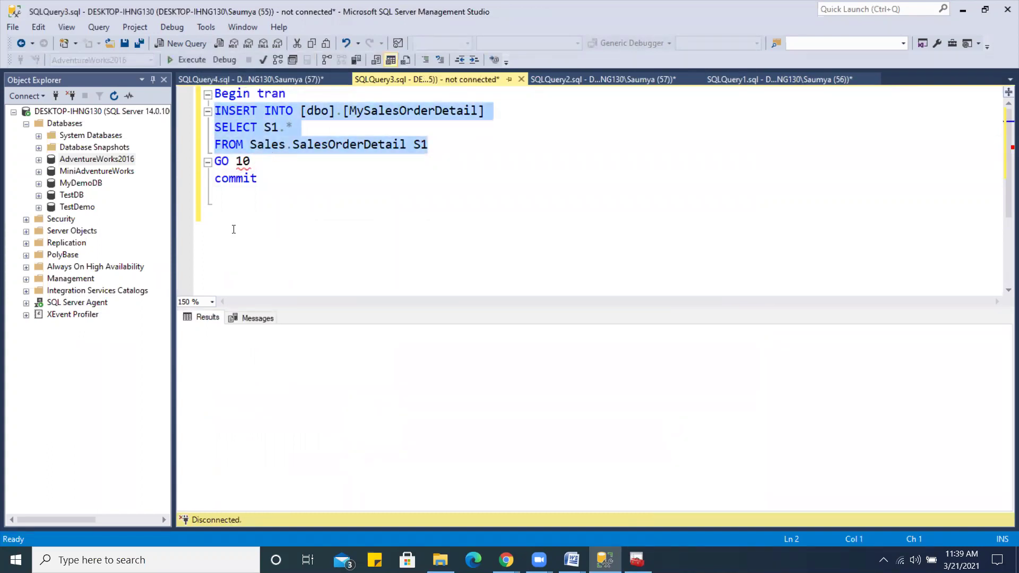
click(187, 60)
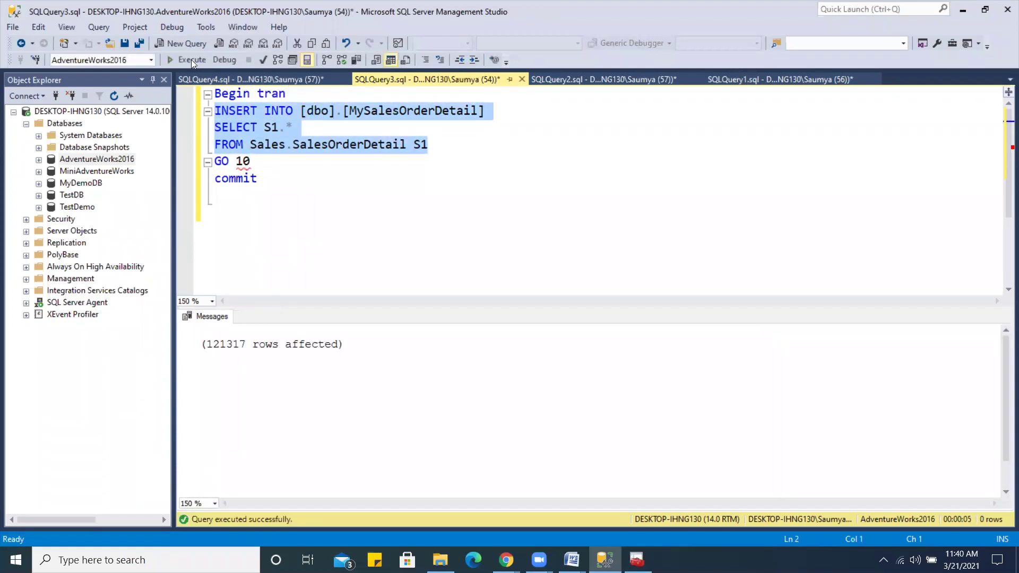
click(191, 59)
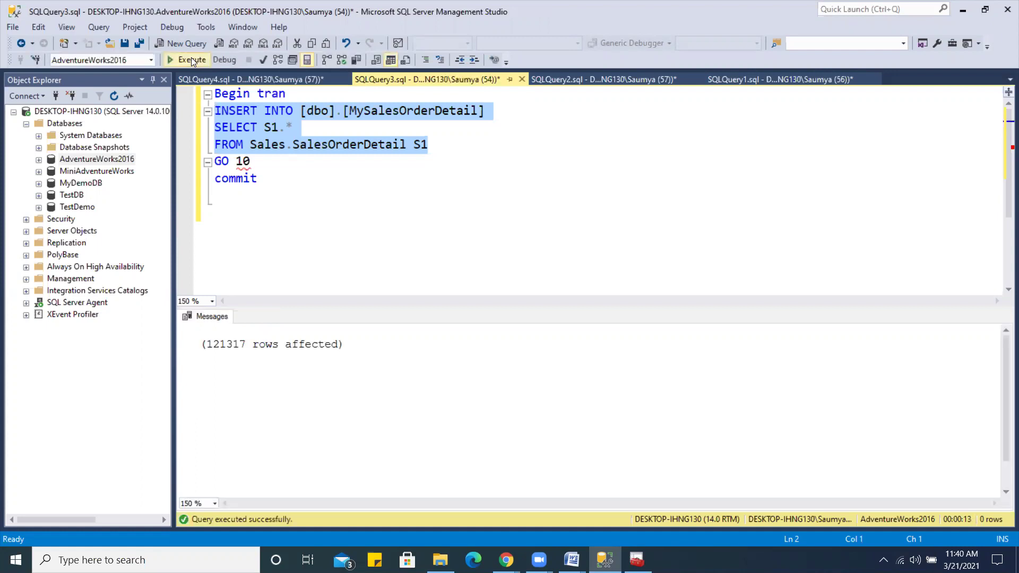
click(191, 58)
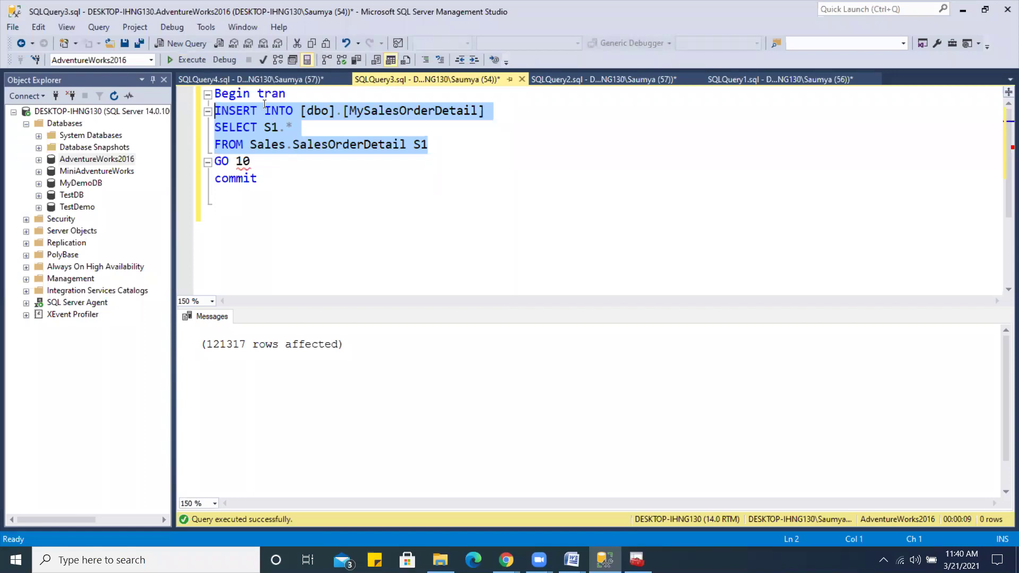
Step: Execute the dbcc loginfo statement in SQLQuery4.sql again
click(266, 80)
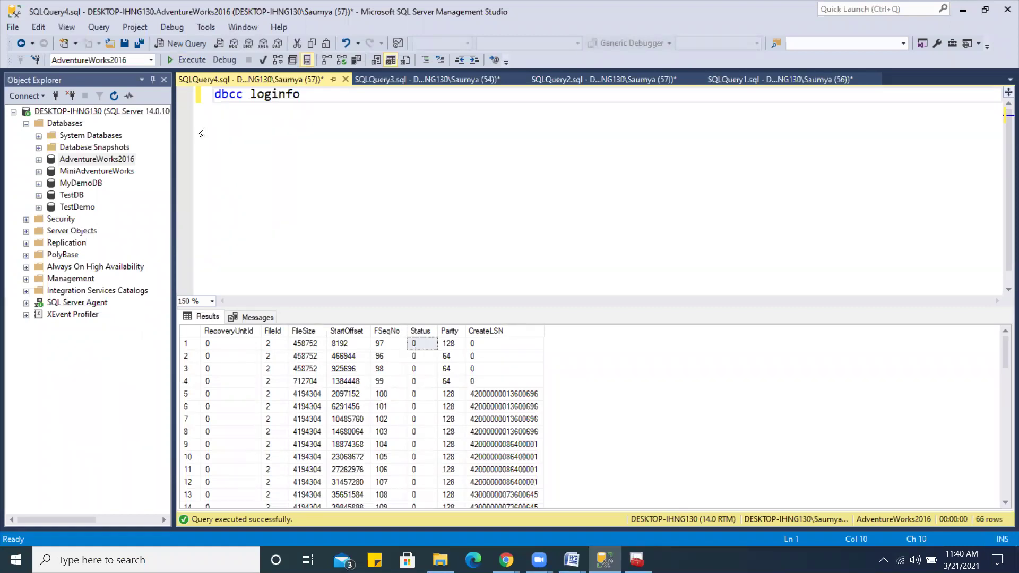
click(247, 98)
click(191, 61)
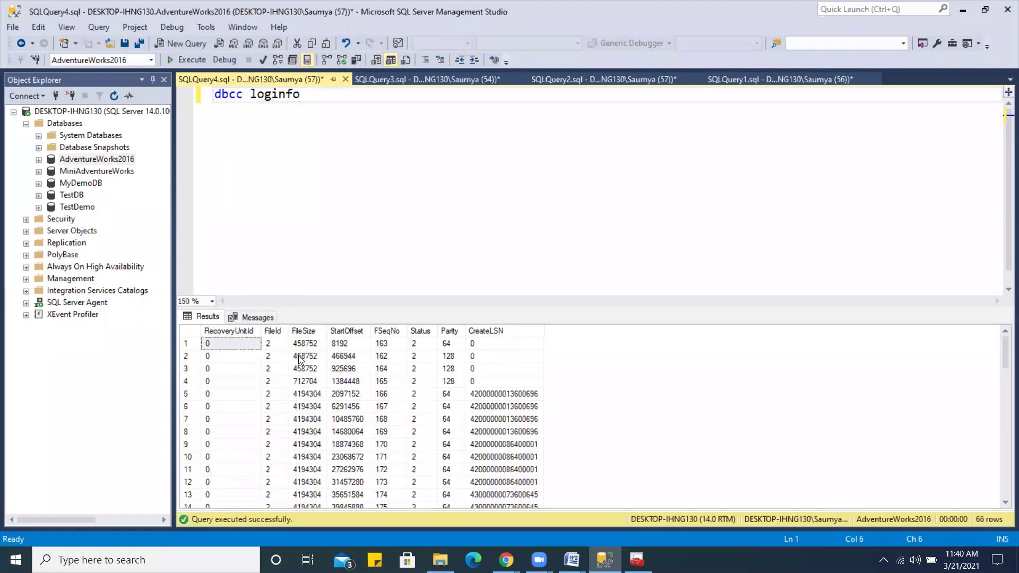
Step: Examine the Status column from the first to the last loginfo row, and compare it with the INSERT transaction in SQLQuery3.sql
click(416, 344)
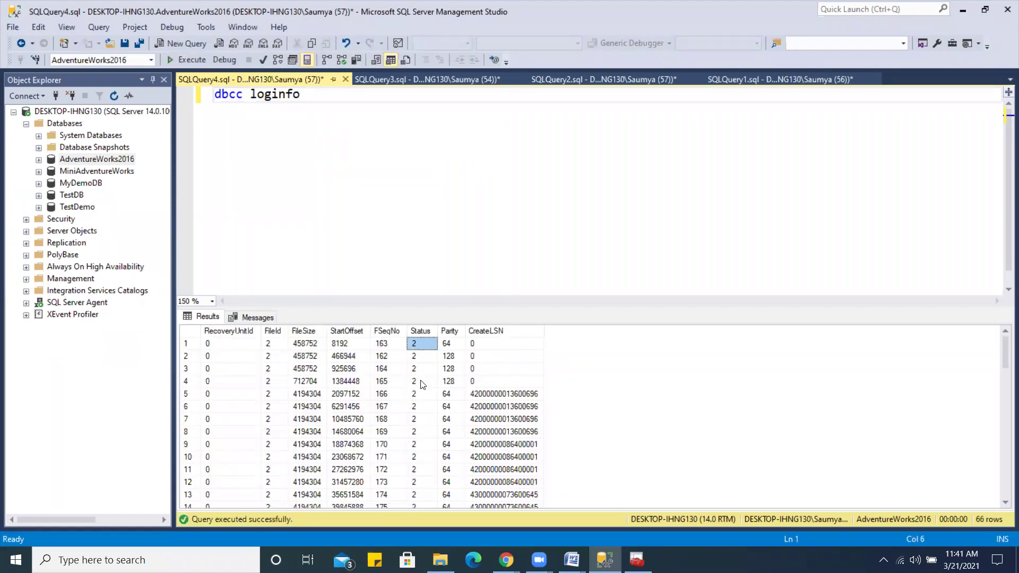
scroll(422, 385, down, 15)
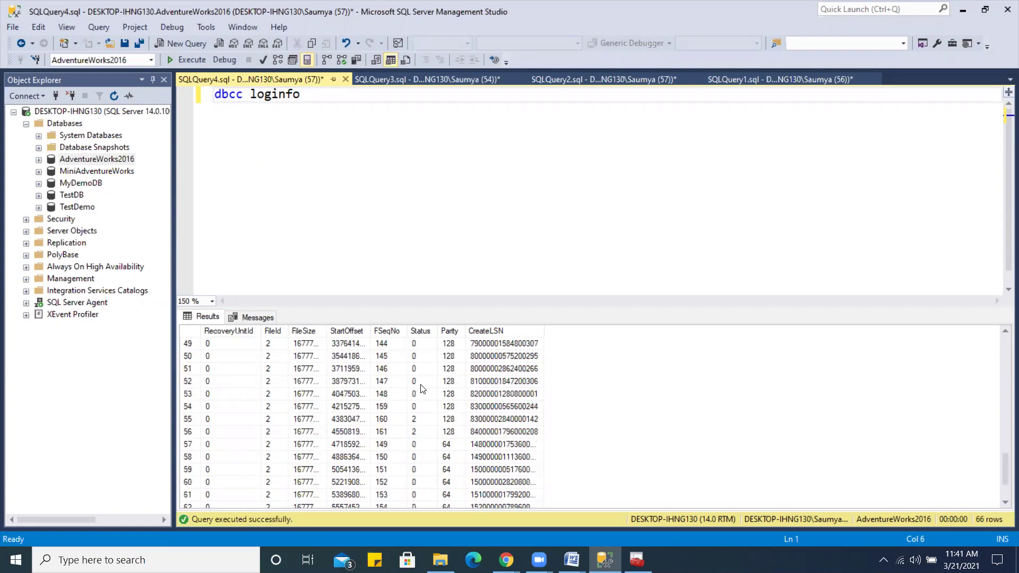
scroll(423, 389, up, 15)
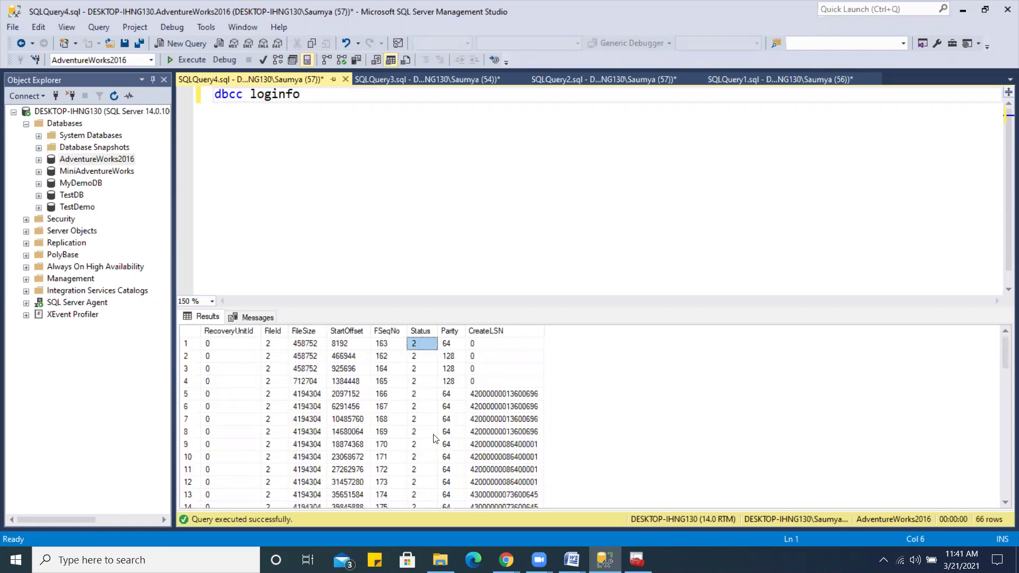
scroll(434, 438, down, 1)
scroll(434, 438, down, 9)
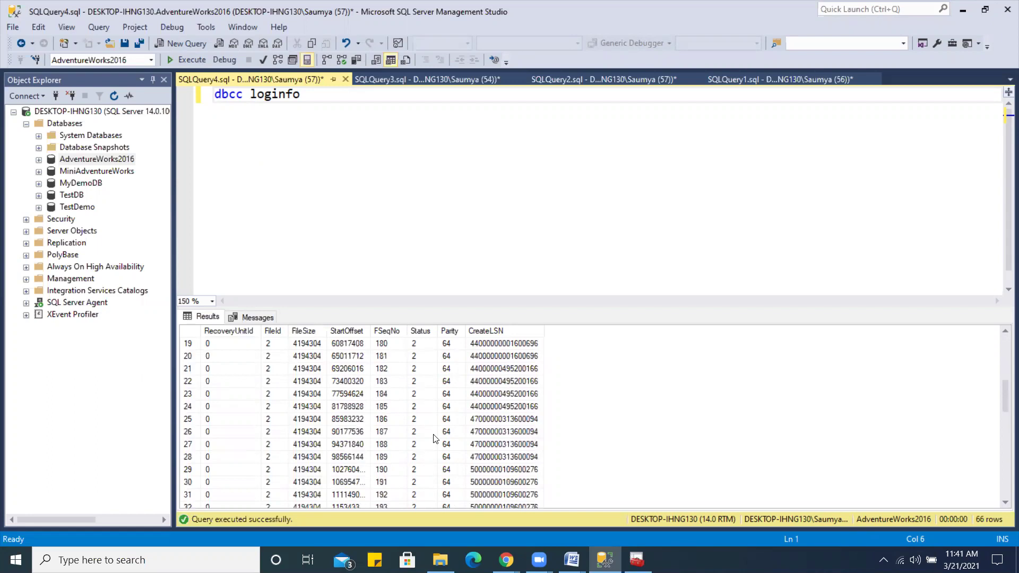
scroll(434, 438, down, 2)
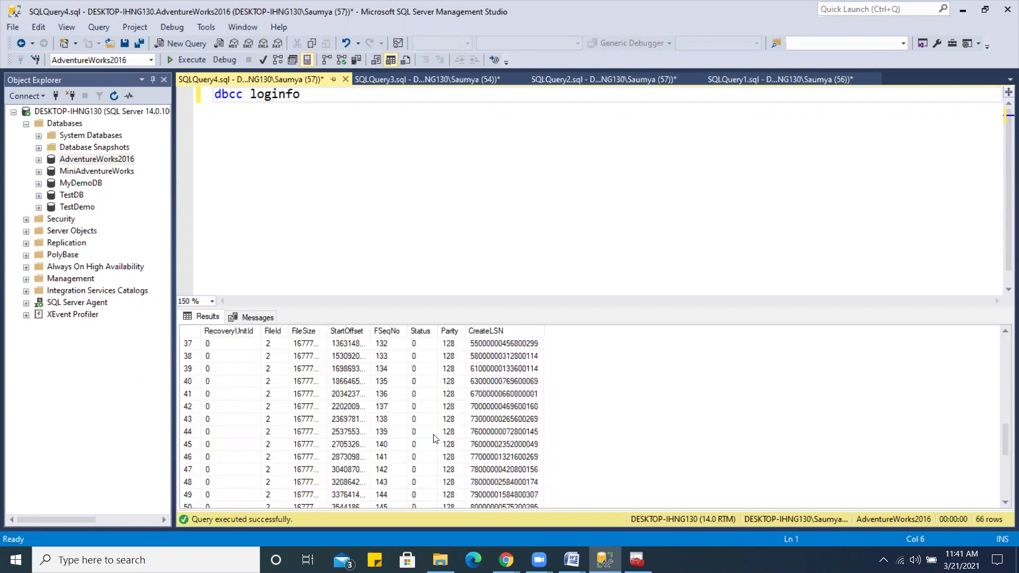
scroll(430, 436, down, 6)
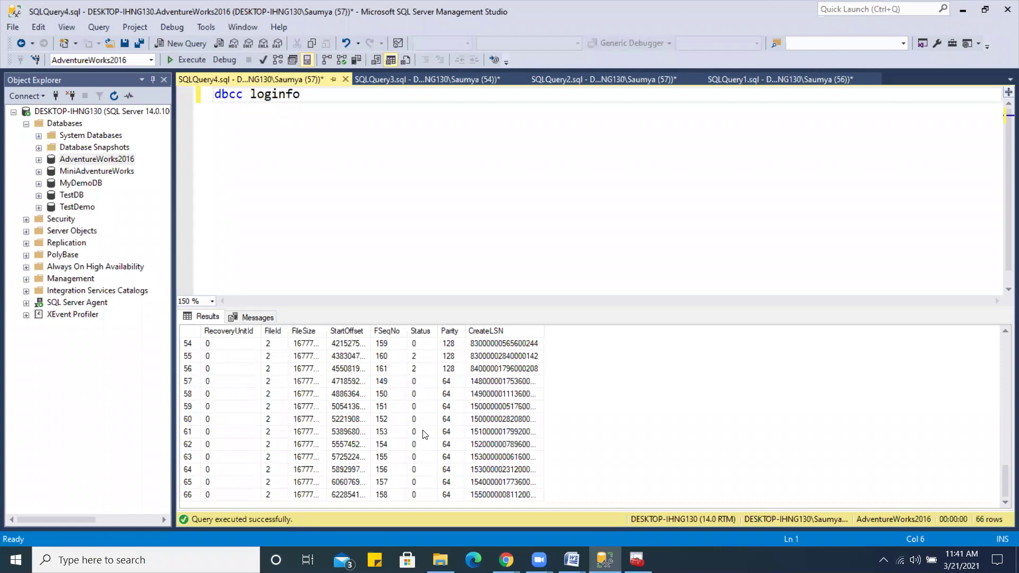
scroll(393, 398, up, 18)
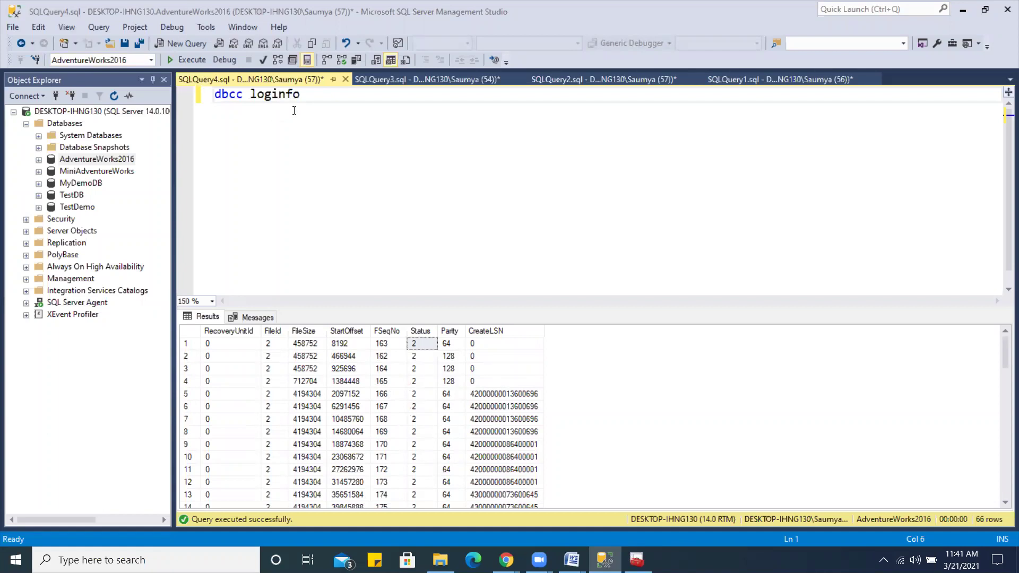
click(428, 80)
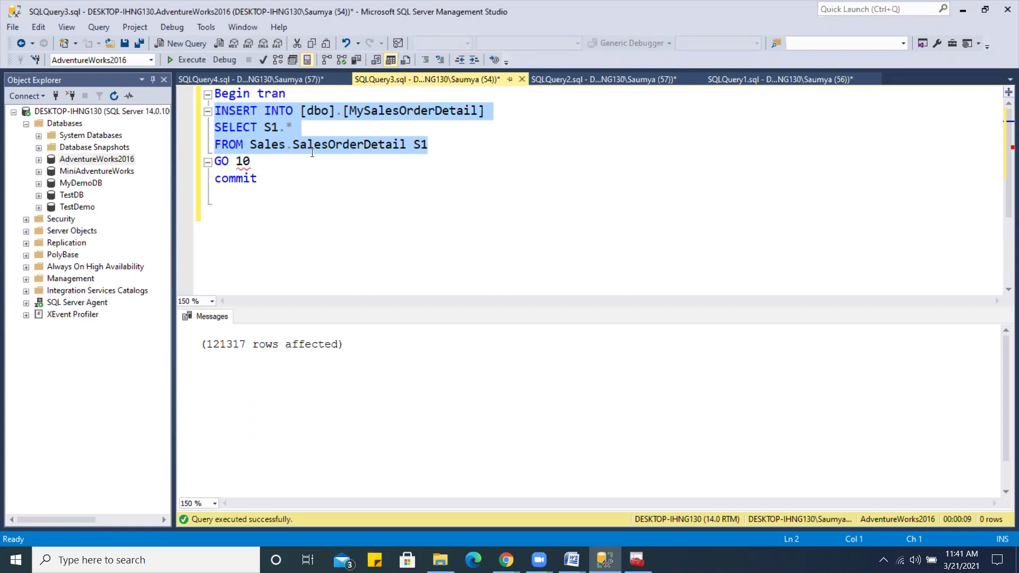
click(234, 77)
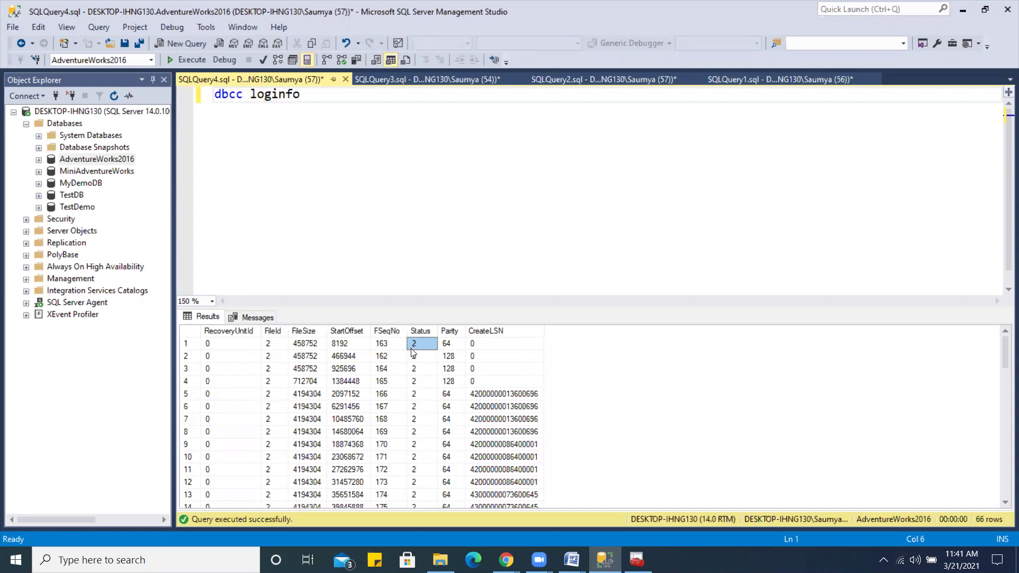
Step: Switch to vlfstates.docx in Word and highlight the Active, Recoverable and Reusable state names under States of a VLF
mouse_move(571, 560)
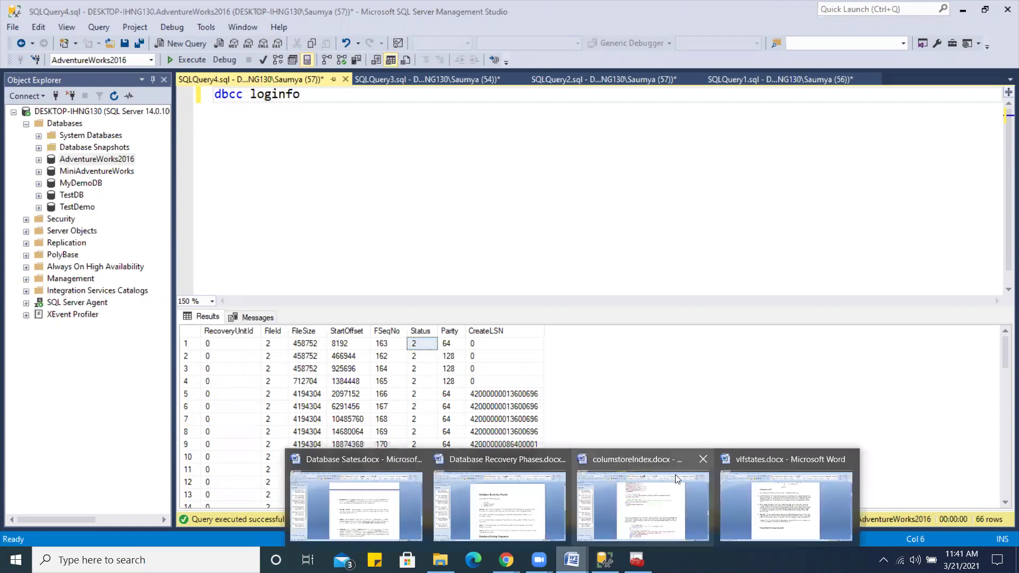
mouse_move(781, 455)
click(799, 470)
click(383, 220)
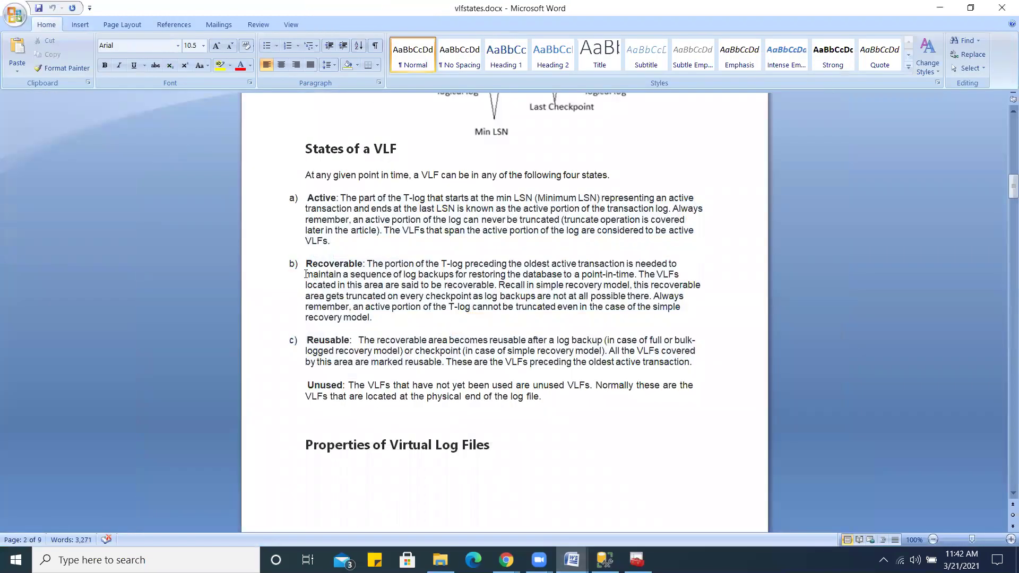
click(319, 198)
double_click(318, 197)
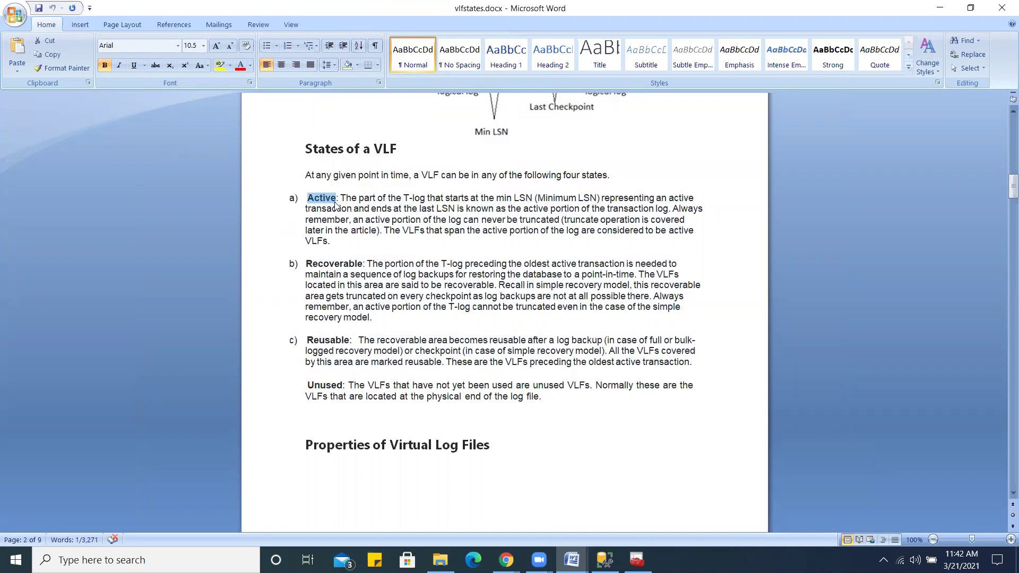
double_click(330, 264)
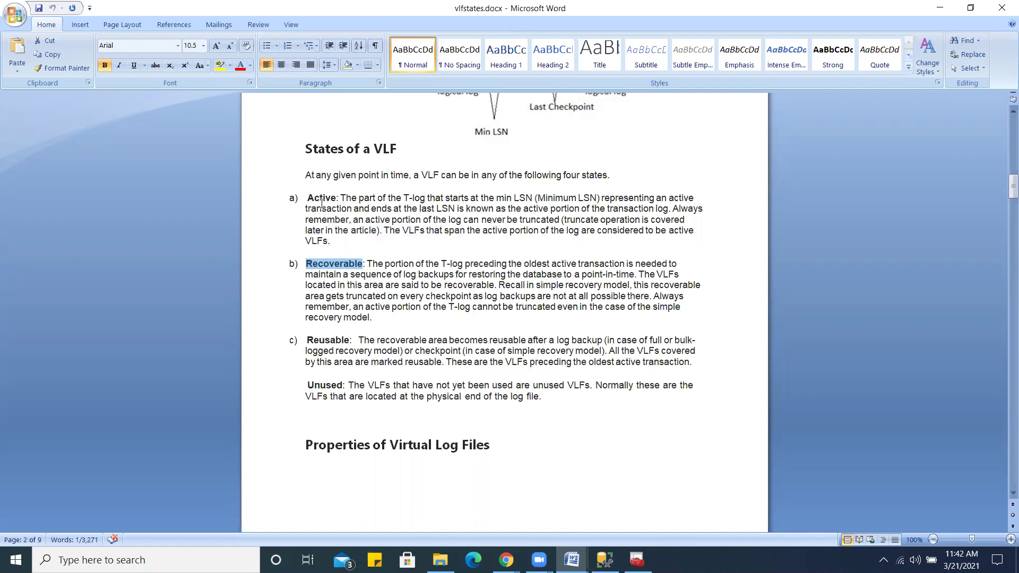
double_click(321, 206)
double_click(321, 199)
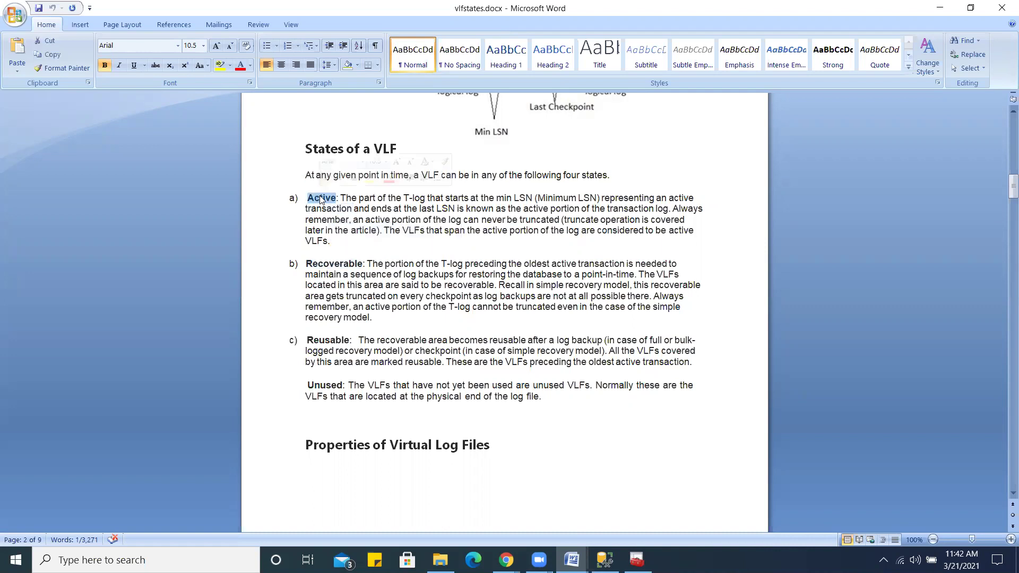
double_click(334, 265)
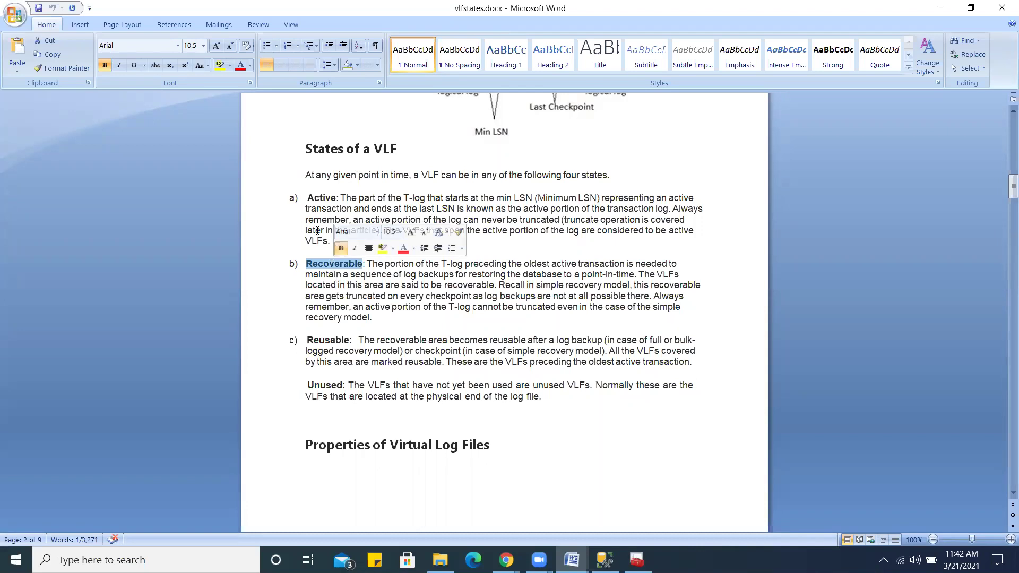
double_click(330, 345)
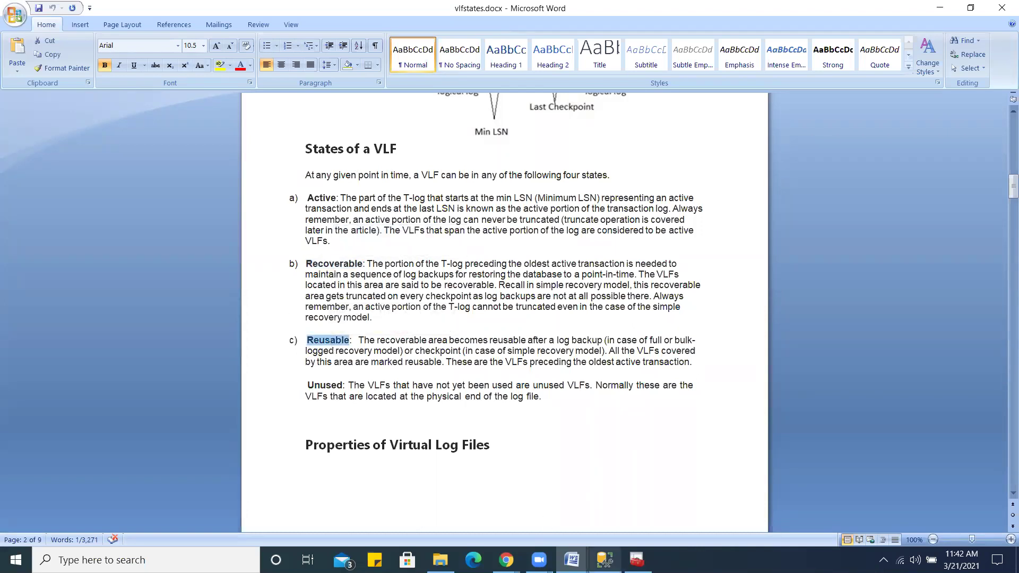
Step: Switch back to SQL Server Management Studio, execute the selected INSERT statement in SQLQuery3.sql again and show the dbcc loginfo query
key(alt+Tab)
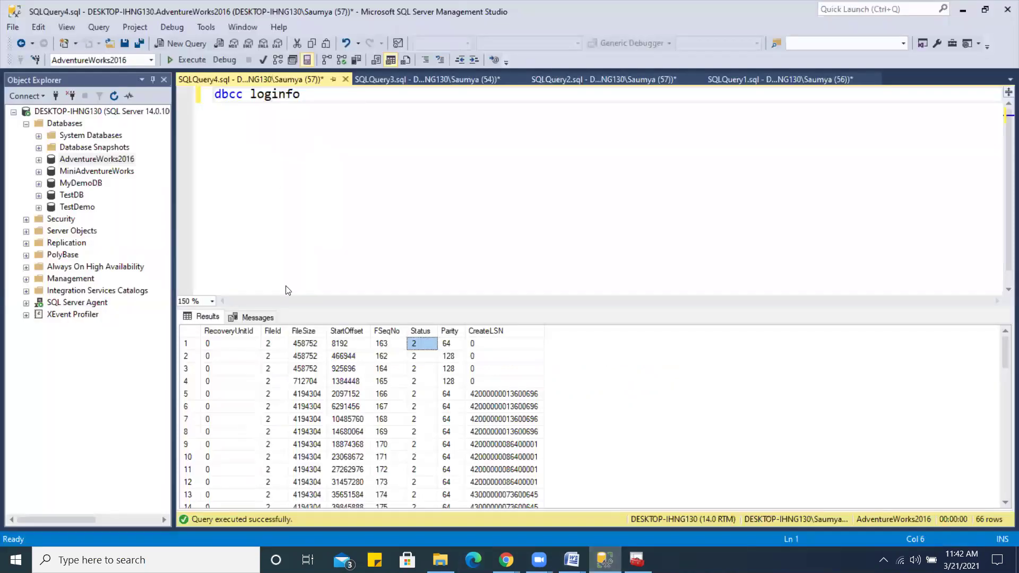
click(313, 88)
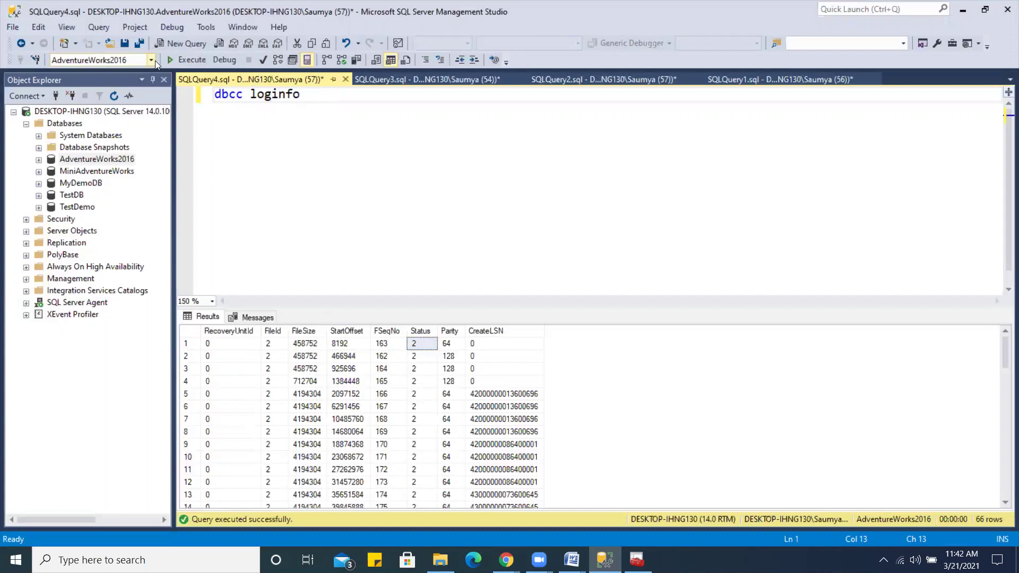
click(423, 79)
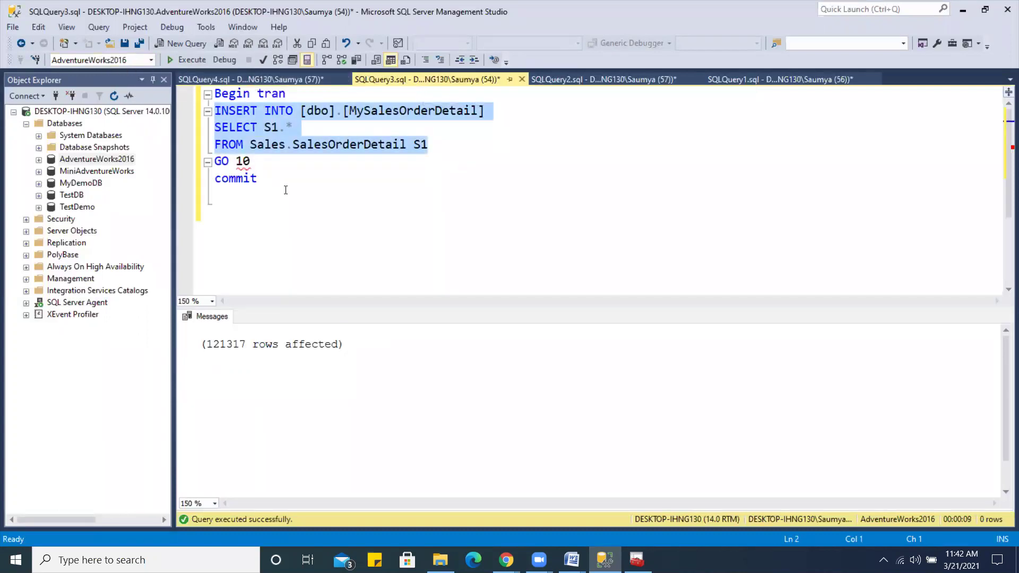
click(190, 59)
click(191, 79)
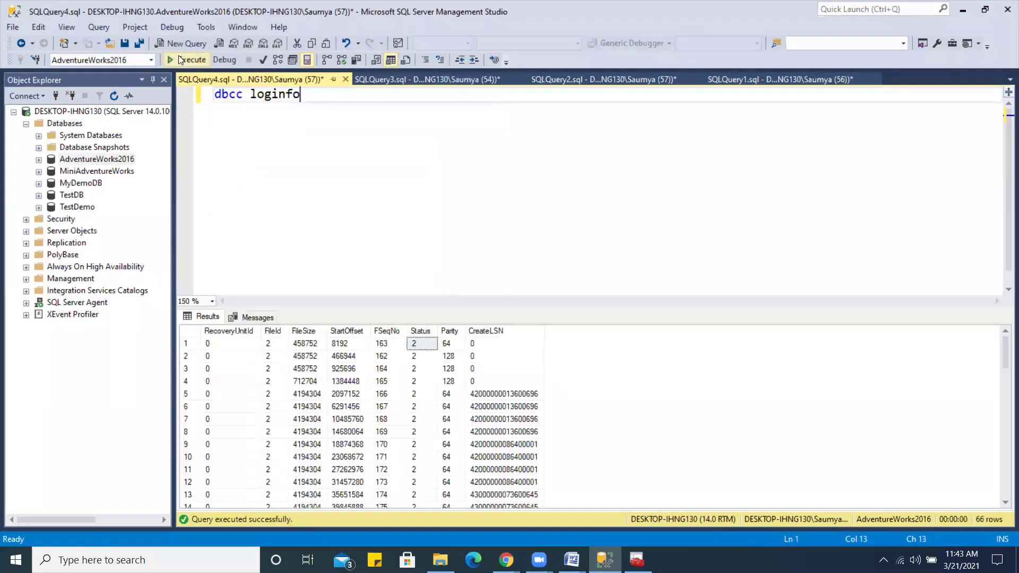
Step: Execute dbcc loginfo in SQLQuery4.sql again and examine the Status column from the first to the last row
click(180, 54)
click(424, 393)
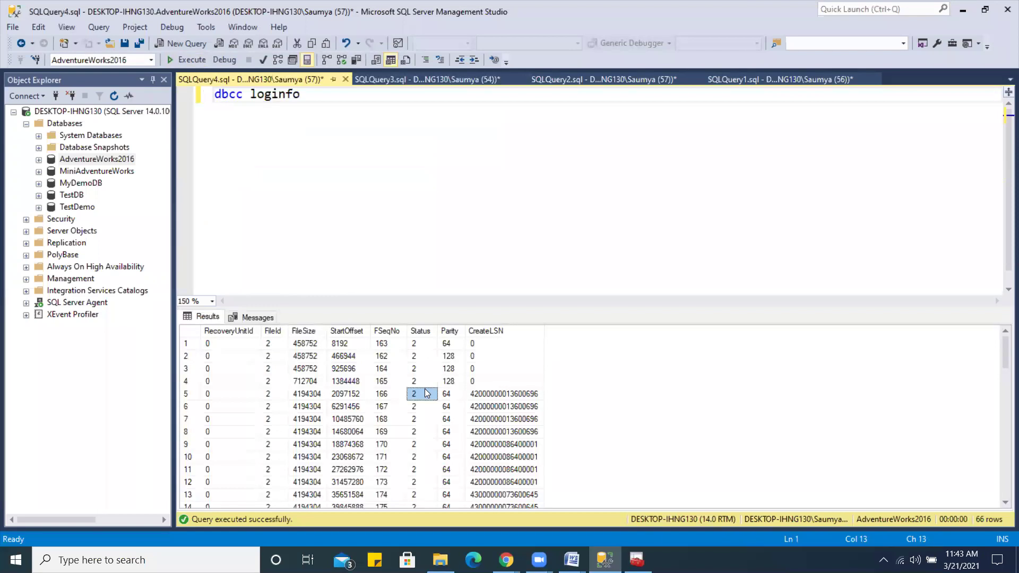
scroll(424, 393, down, 18)
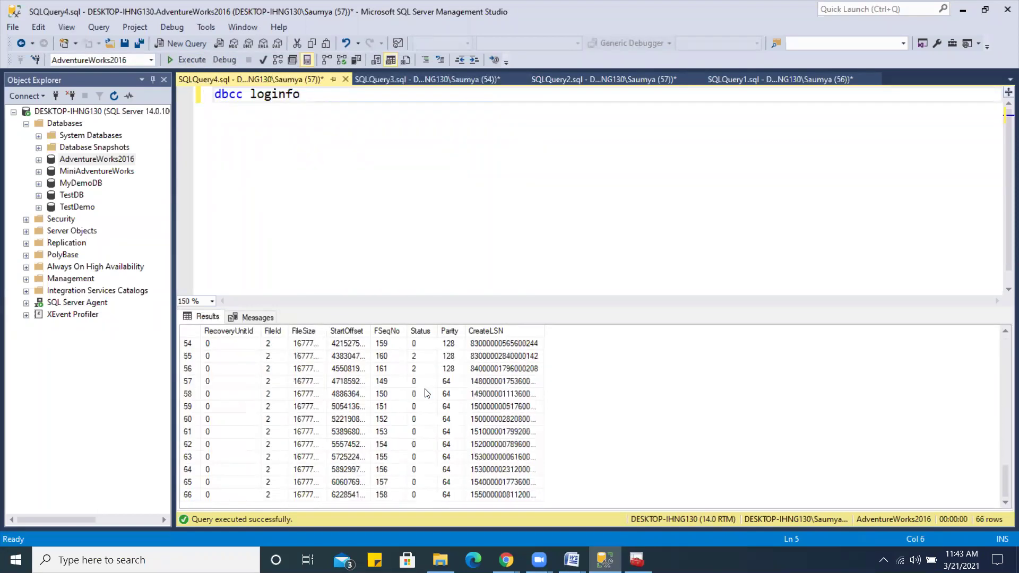
click(414, 382)
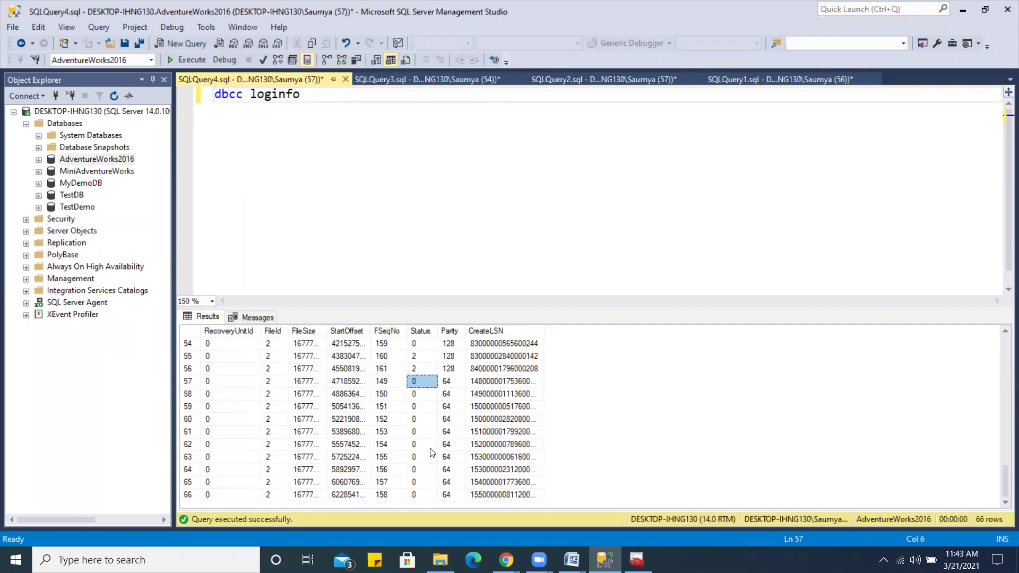
scroll(445, 459, up, 17)
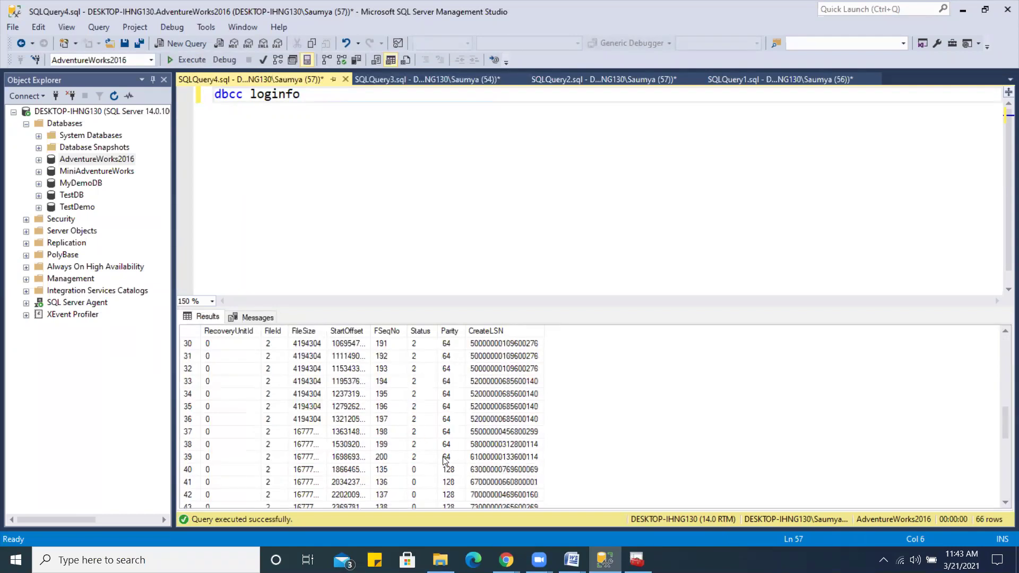
scroll(444, 459, up, 1)
click(410, 343)
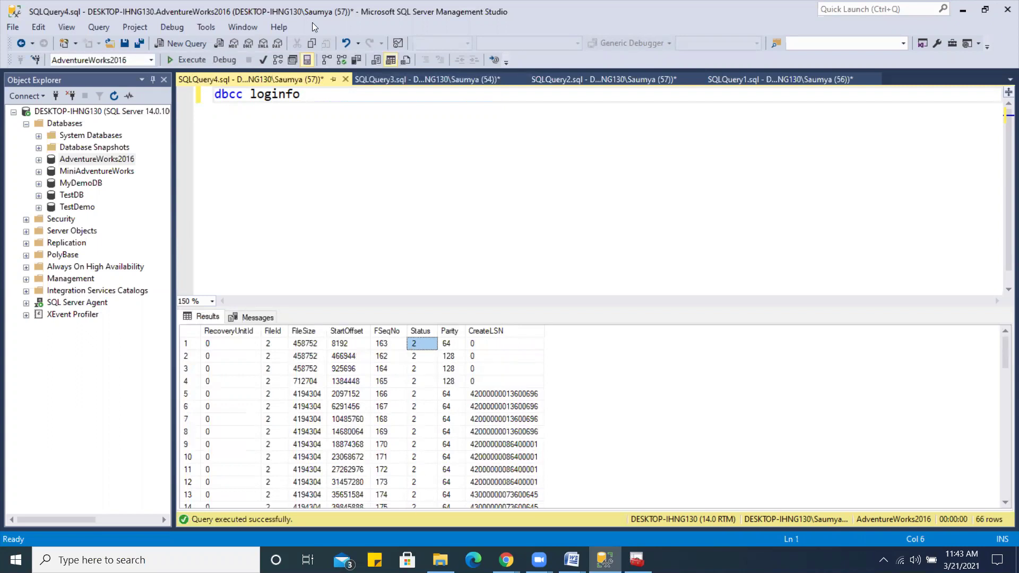
click(272, 125)
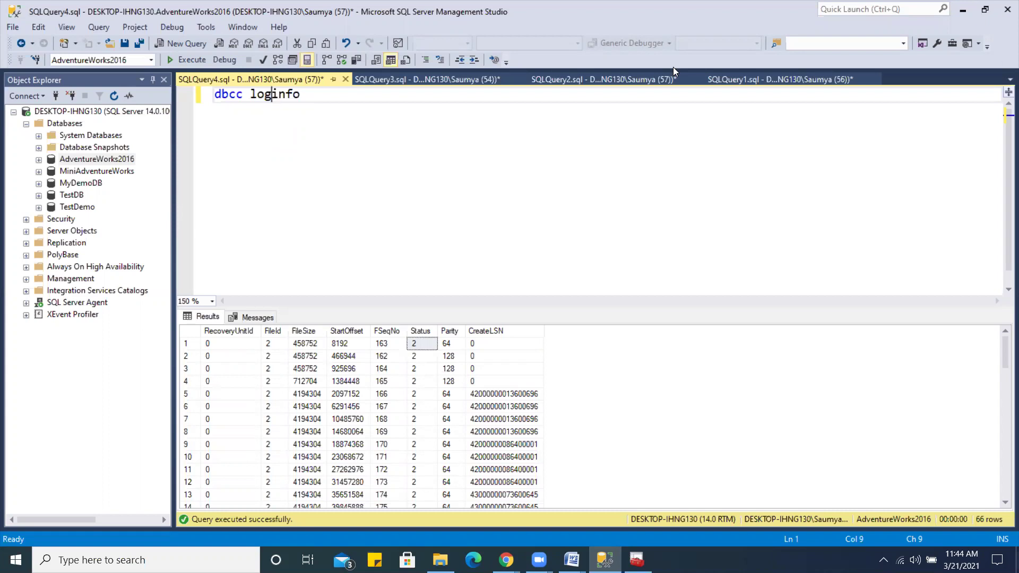
click(424, 345)
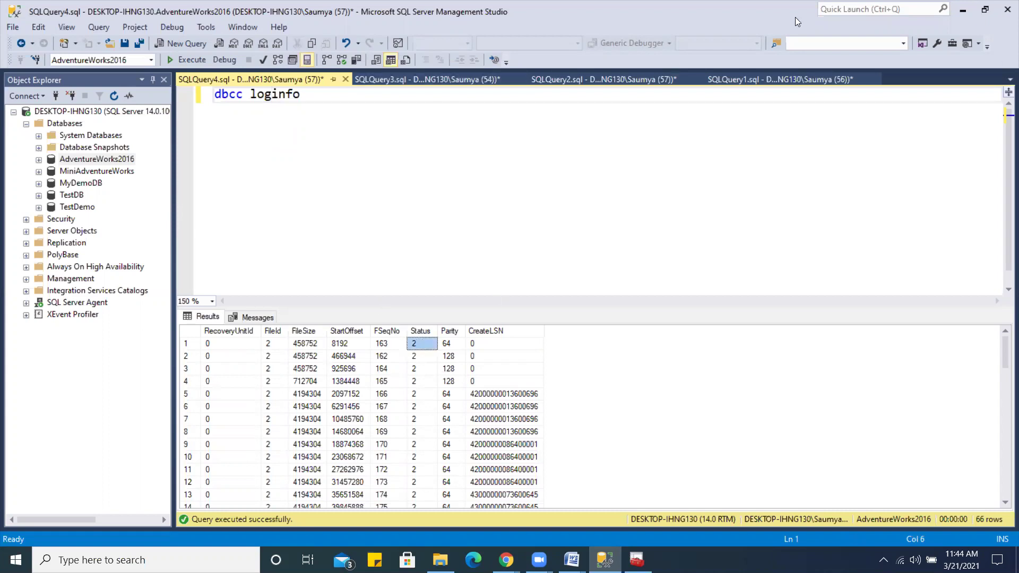
Step: Add the statement dbcc sqlperf(logspace) two lines below dbcc loginfo in SQLQuery4.sql
click(360, 98)
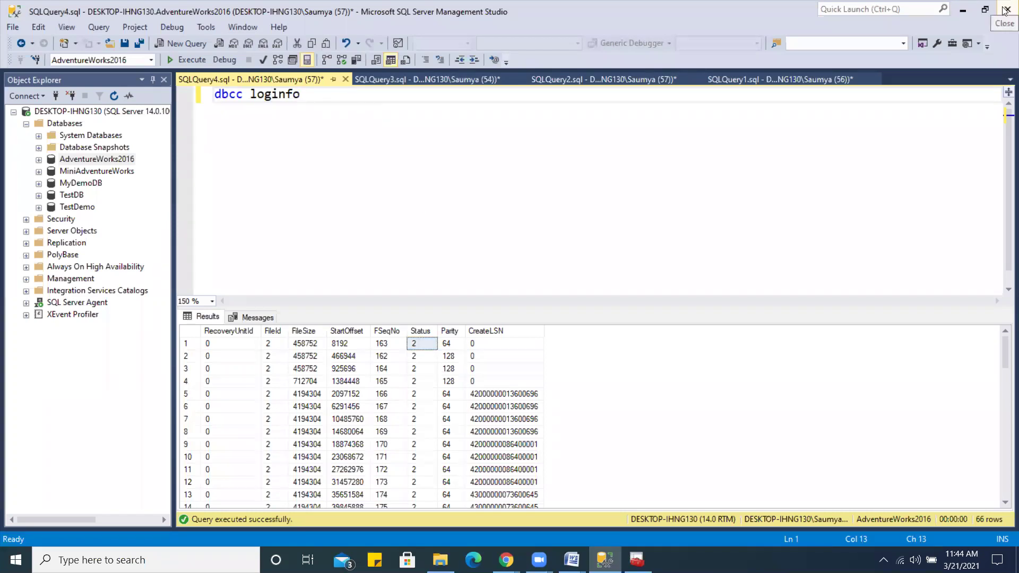
key(Return)
key(Return)
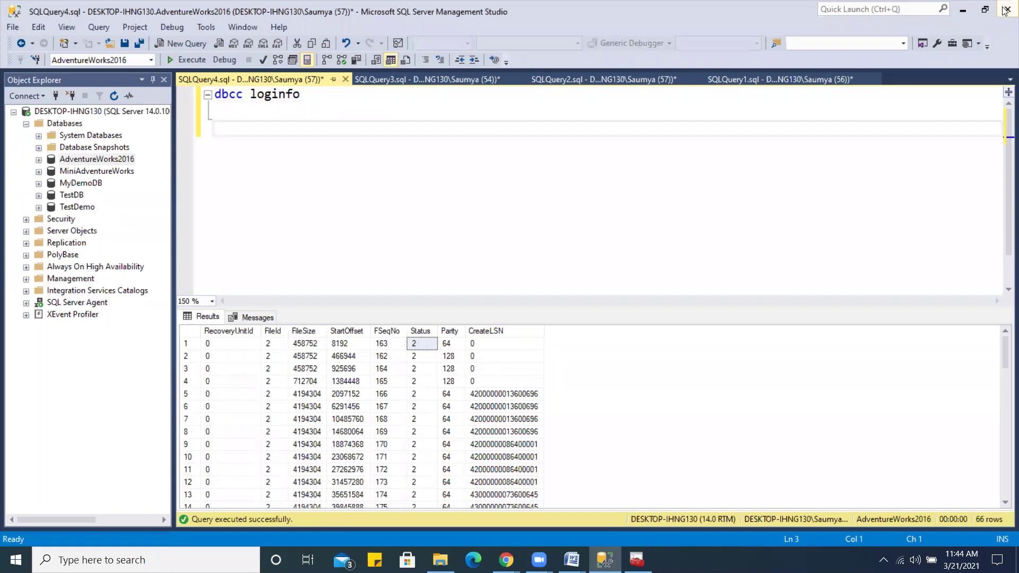
text(dbcc sqlperf()
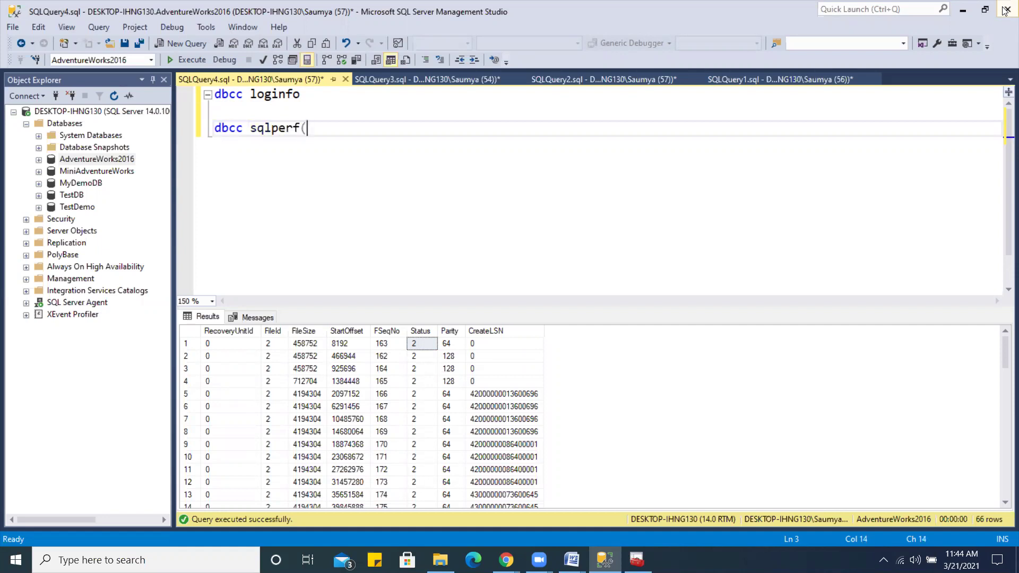
text(logspace))
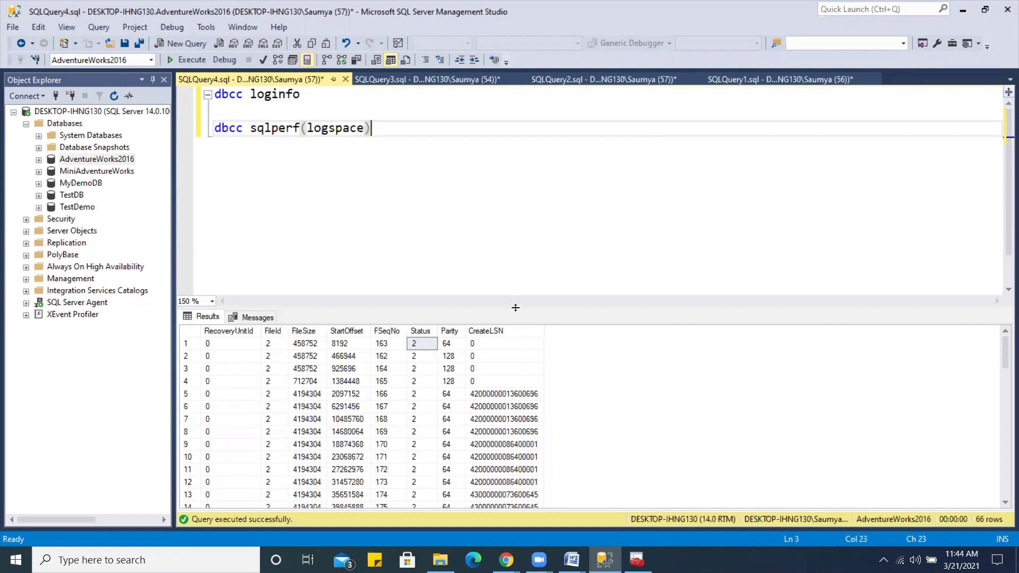
Step: Execute only the dbcc sqlperf(logspace) statement and check the log size and log space used for AdventureWorks2016
click(271, 143)
drag(371, 128, 188, 134)
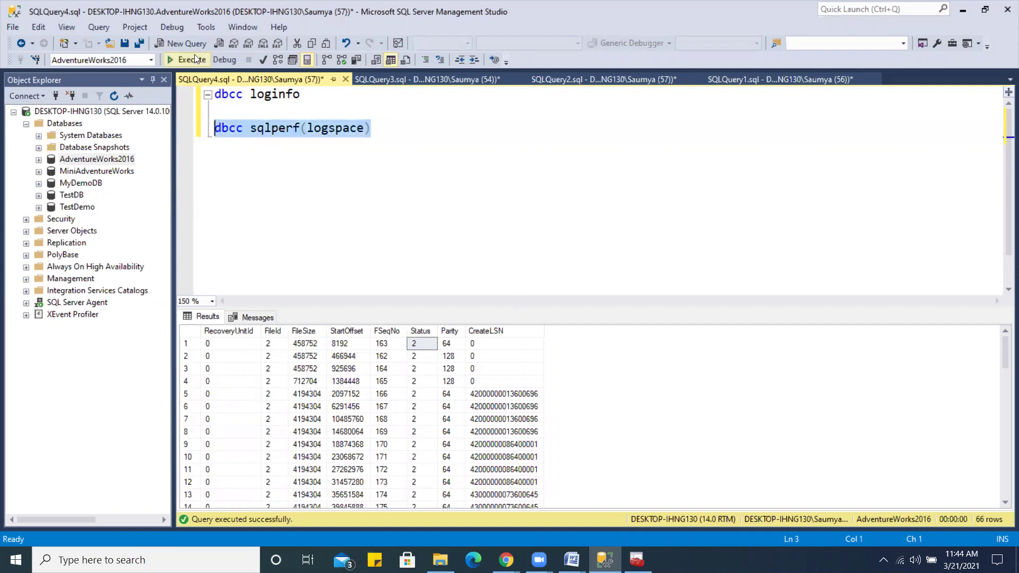
key(F5)
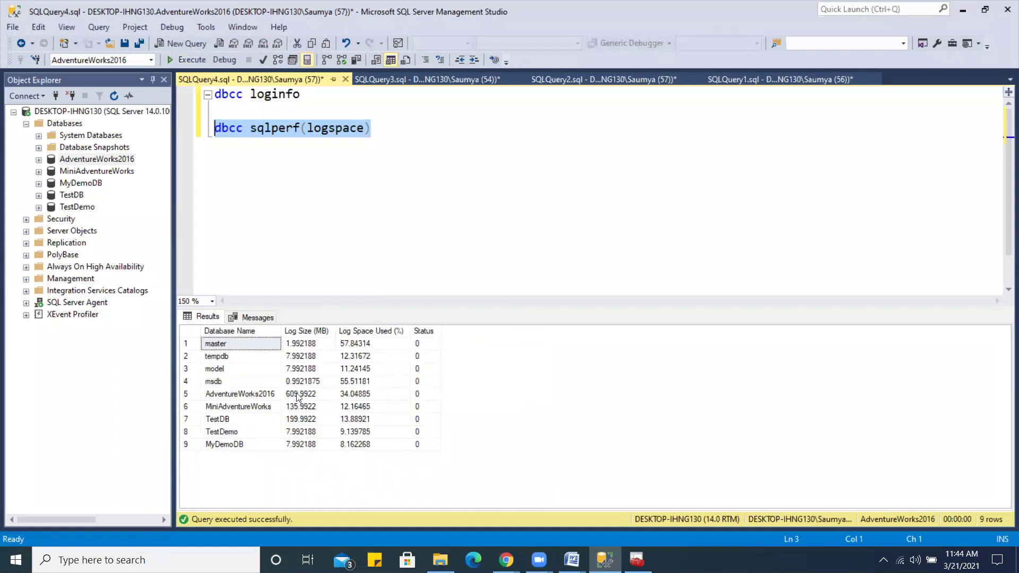
click(257, 395)
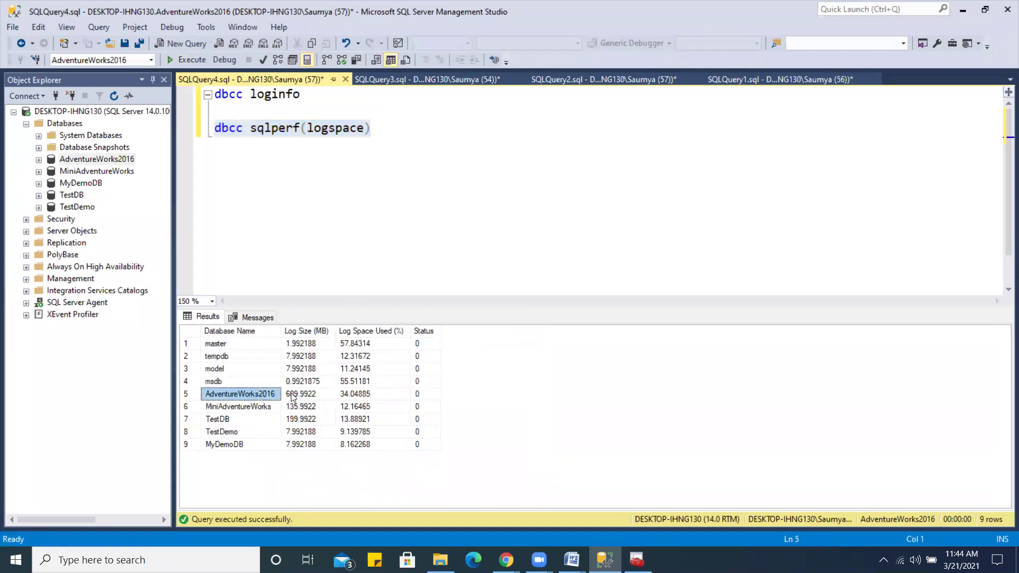
click(352, 395)
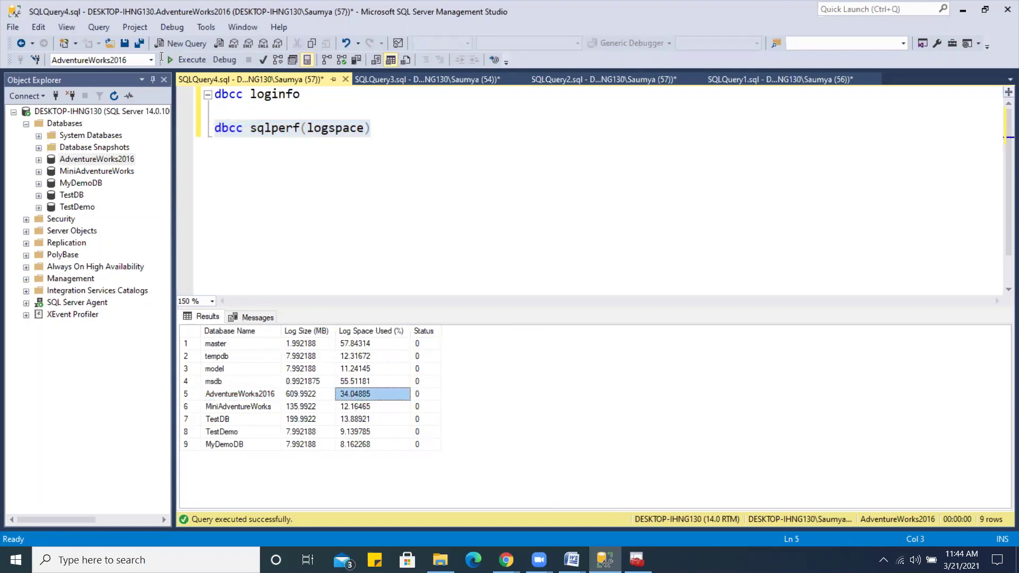
Step: Execute the SQLQuery3.sql lines from Begin tran through GO 10, without the commit, and return to SQLQuery4.sql
click(422, 79)
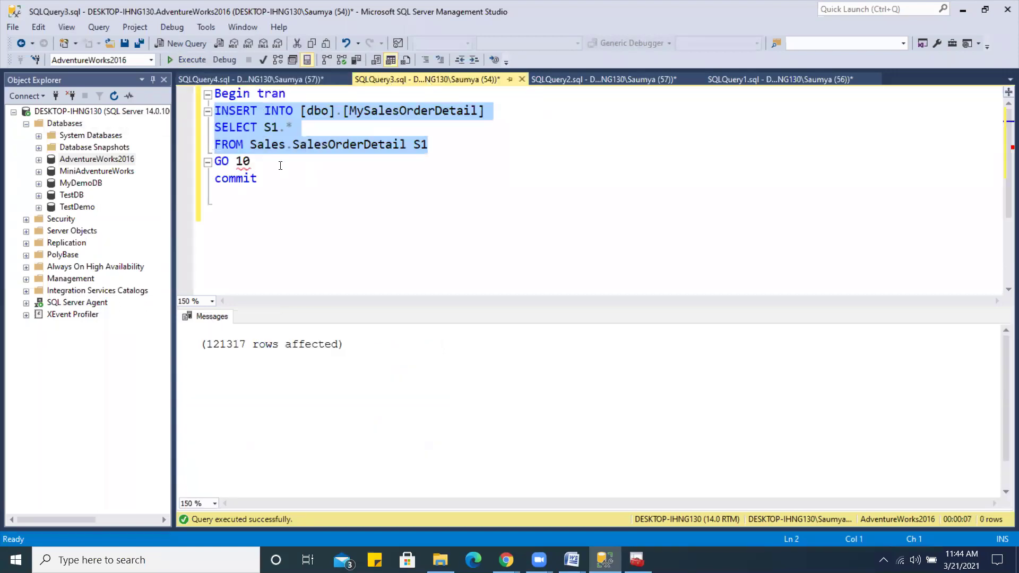
drag(280, 174, 191, 95)
click(263, 161)
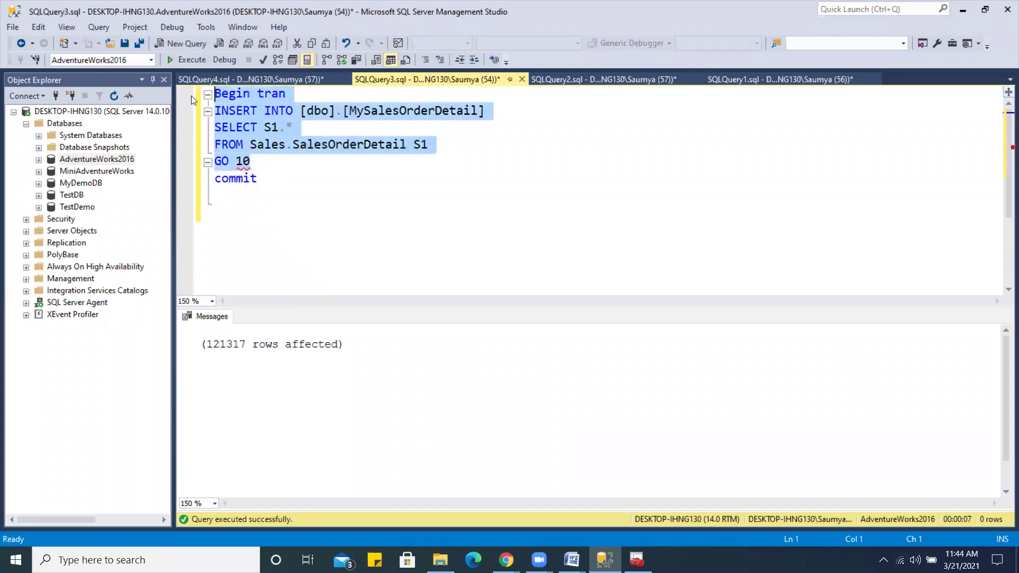
click(190, 60)
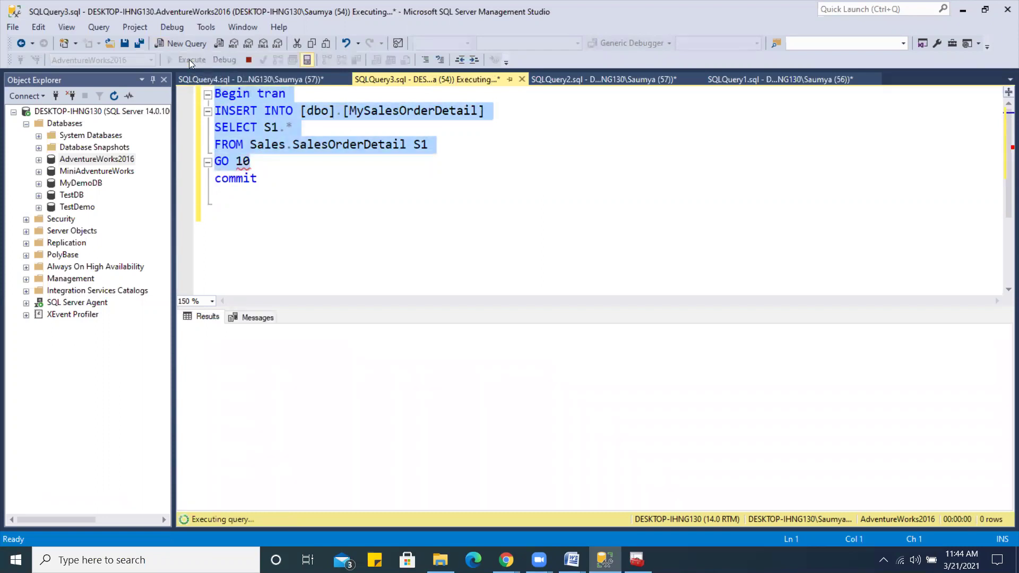
click(264, 78)
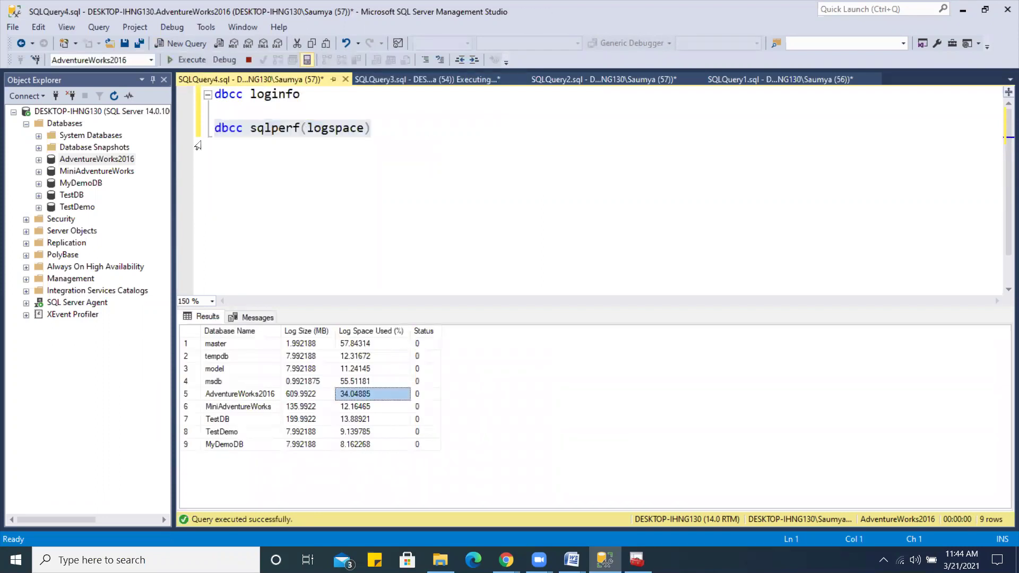
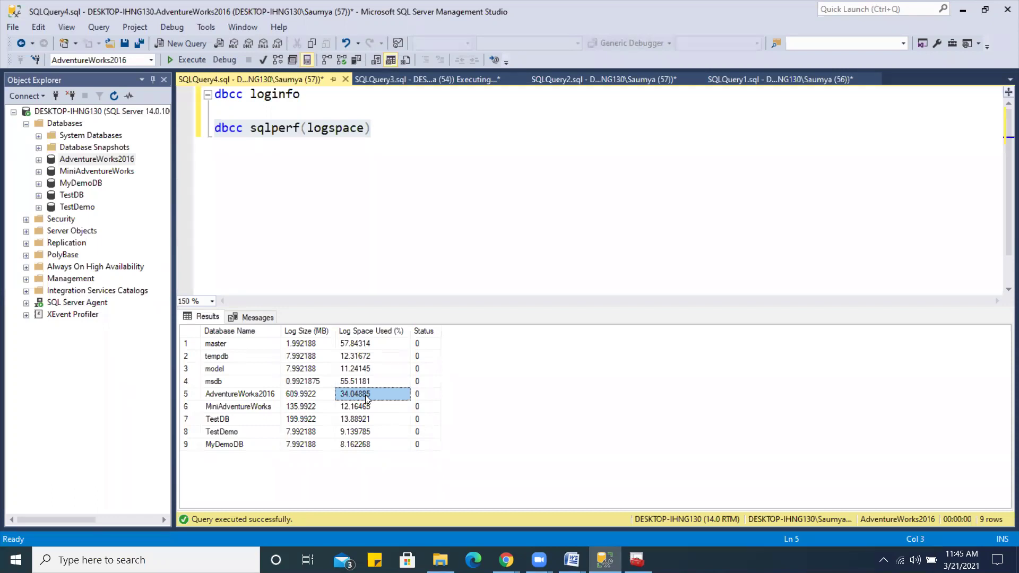
click(115, 159)
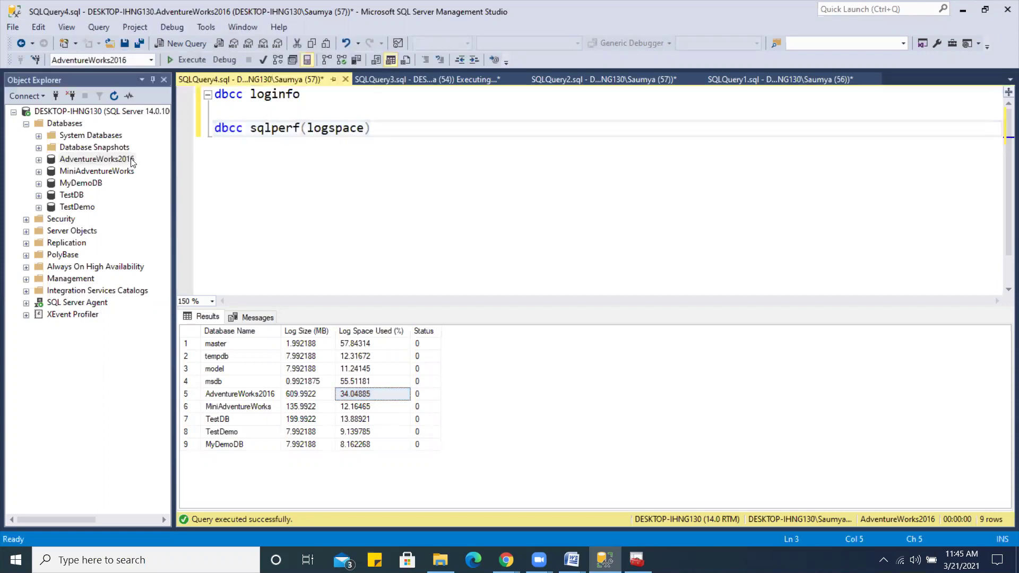
click(132, 159)
key(F2)
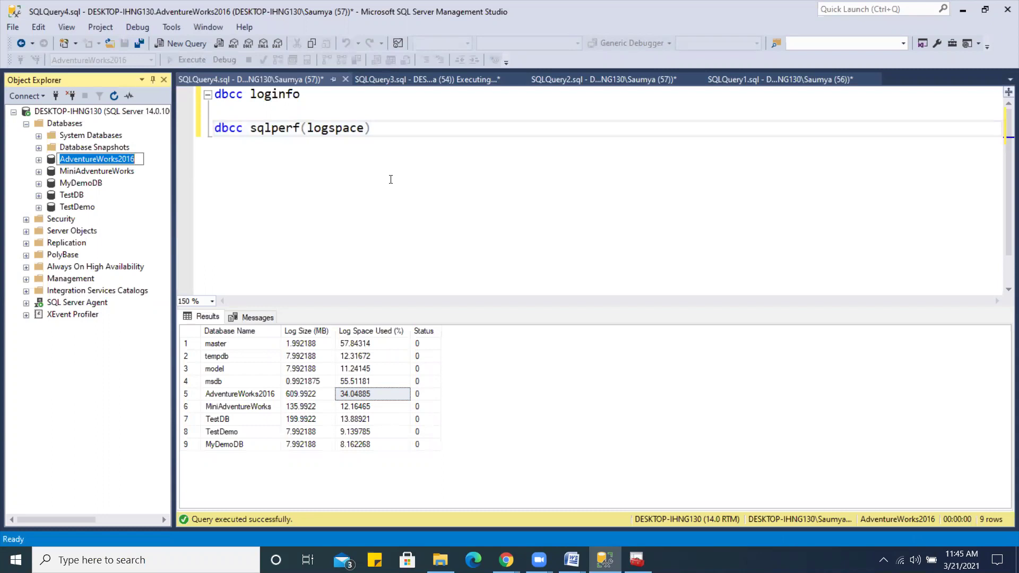
click(390, 180)
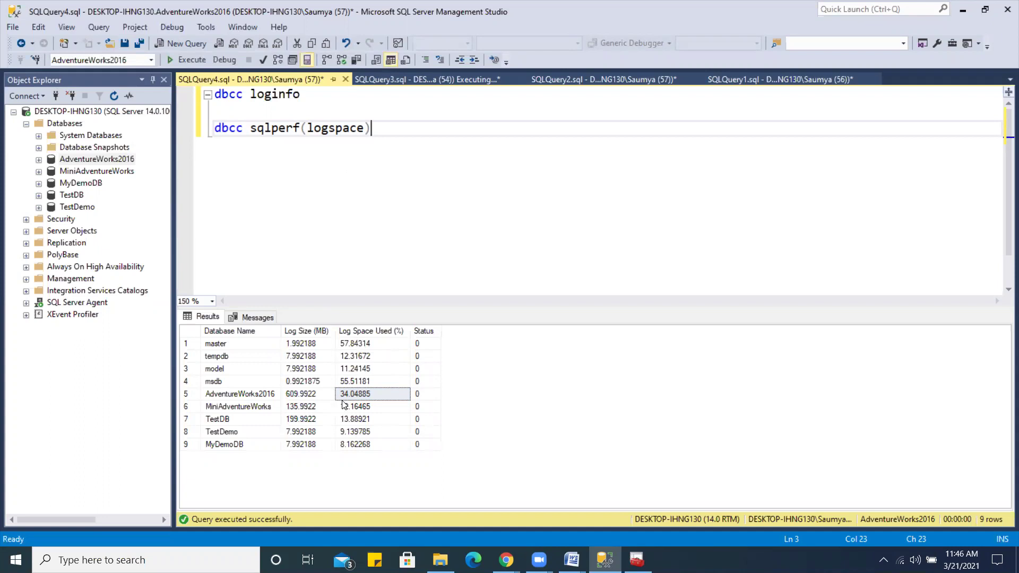
Step: Select the dbcc sqlperf(logspace) statement and highlight the Log Space Used (%) value of AdventureWorks2016 in the results
click(297, 152)
drag(371, 127, 268, 110)
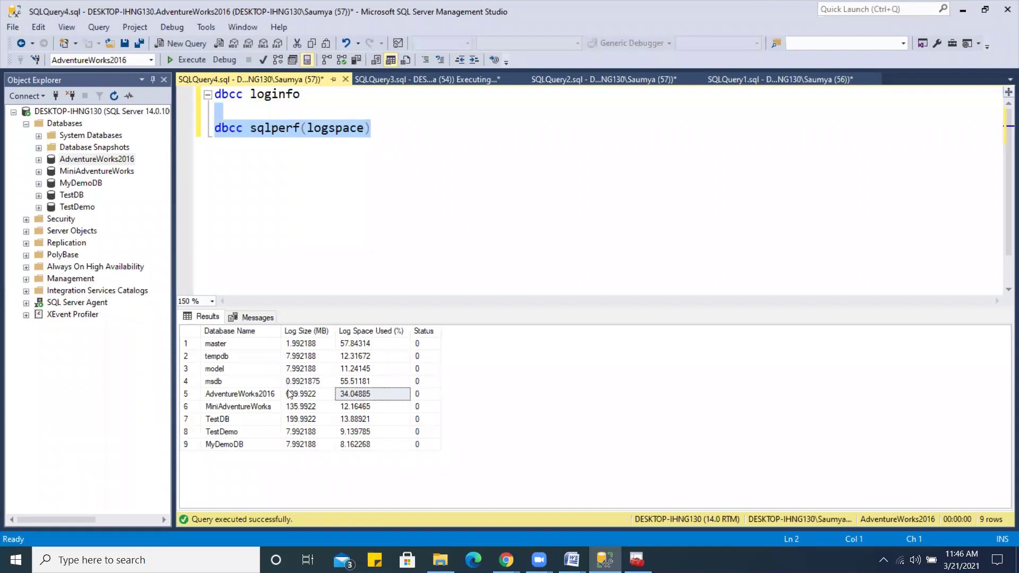
click(372, 398)
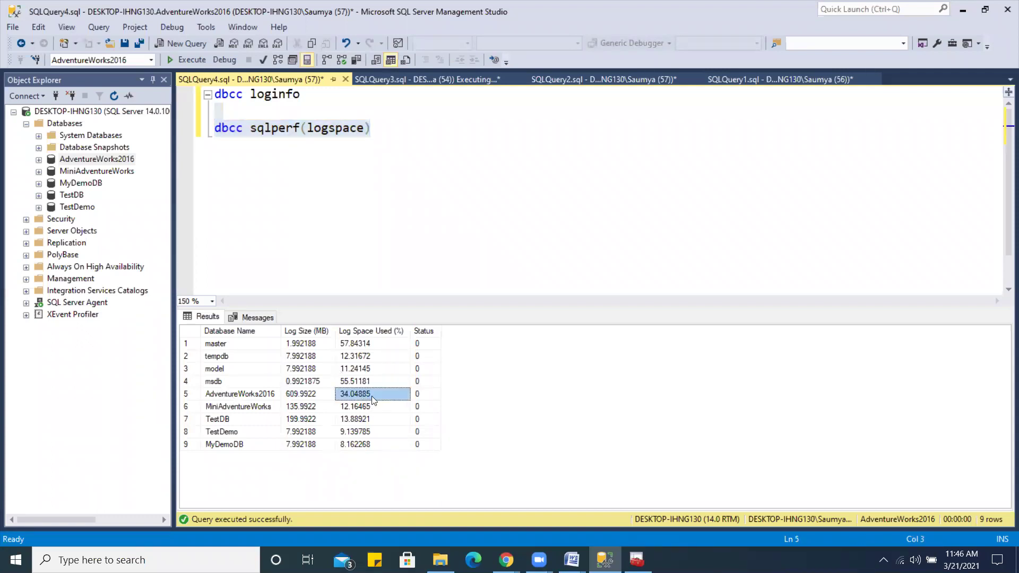
Step: Follow the progress of the running insert batch in the SQLQuery3.sql messages, reading each rows-affected line through to the end
click(470, 78)
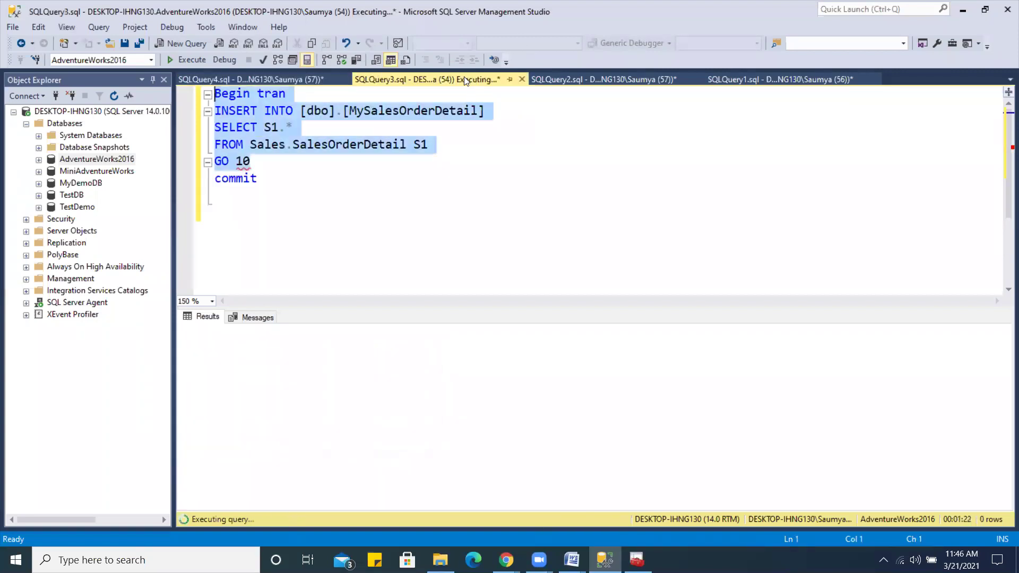
click(269, 165)
click(257, 315)
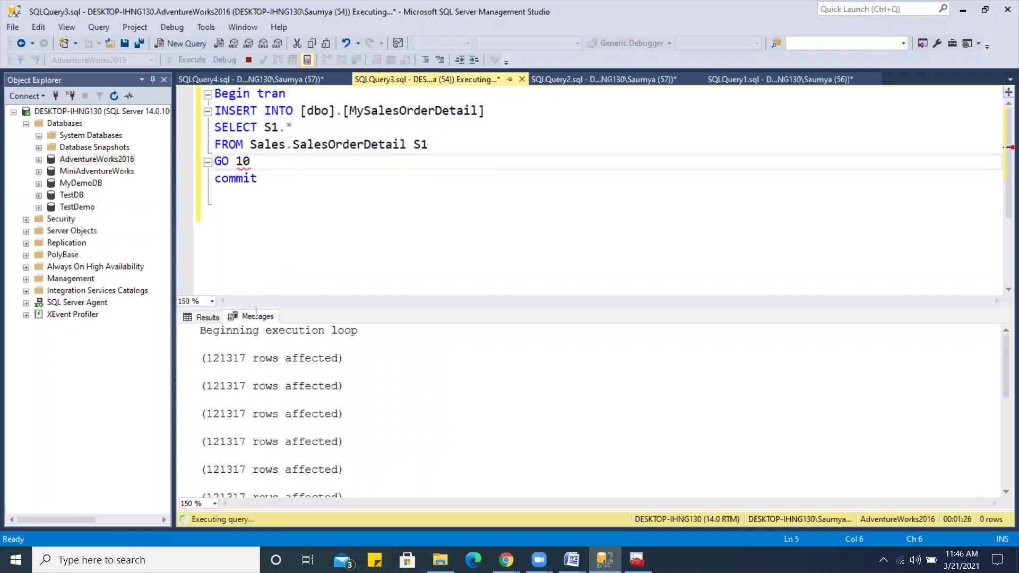
click(281, 433)
scroll(281, 433, down, 5)
scroll(281, 433, up, 5)
click(285, 358)
click(293, 403)
click(290, 458)
scroll(290, 460, down, 1)
click(300, 448)
click(300, 469)
scroll(295, 462, down, 2)
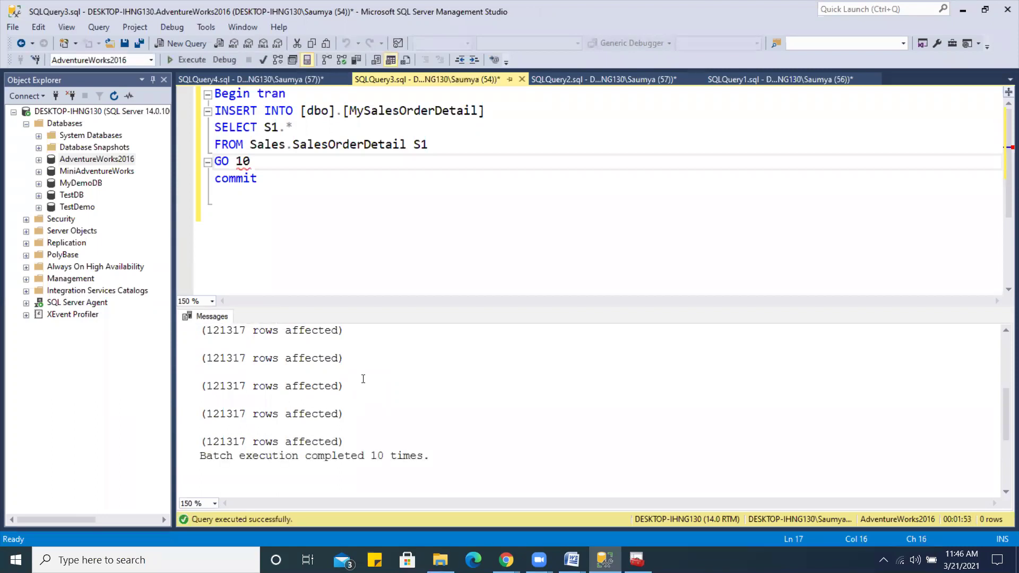
Step: Execute the selected dbcc sqlperf(logspace) statement in SQLQuery4.sql again, check AdventureWorks2016's log space used, and show the transaction in SQLQuery3.sql
click(280, 82)
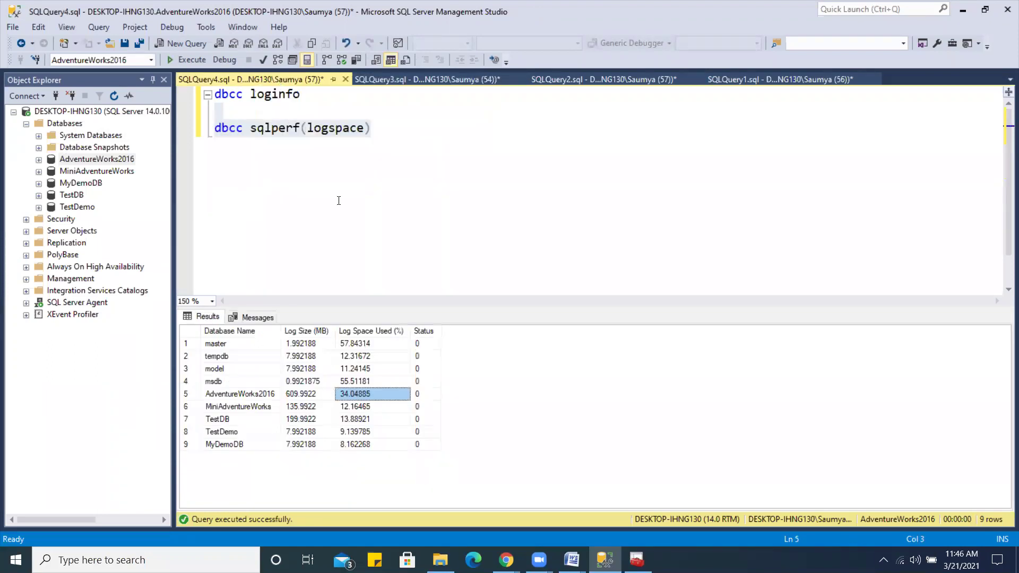
click(189, 58)
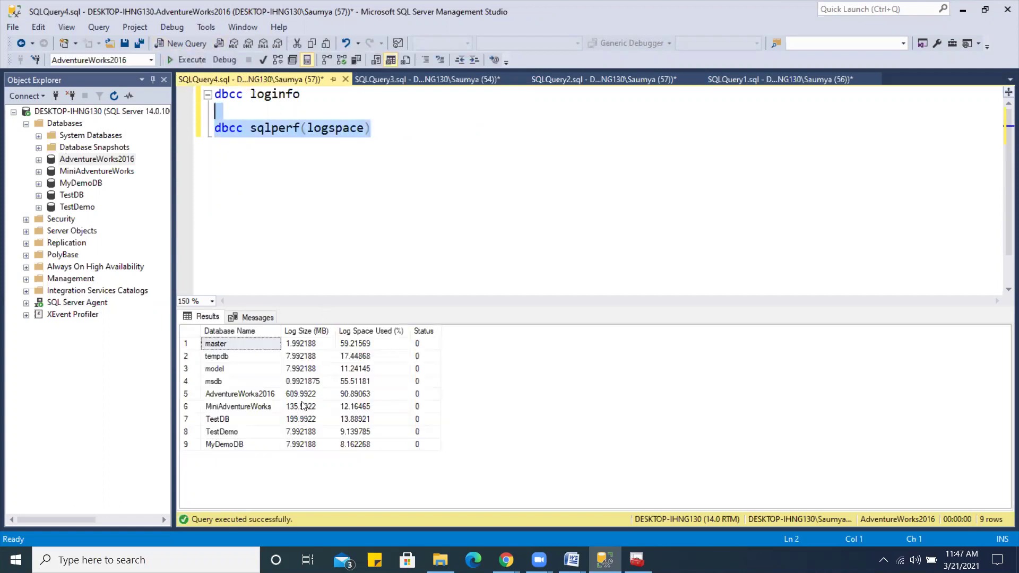
click(358, 394)
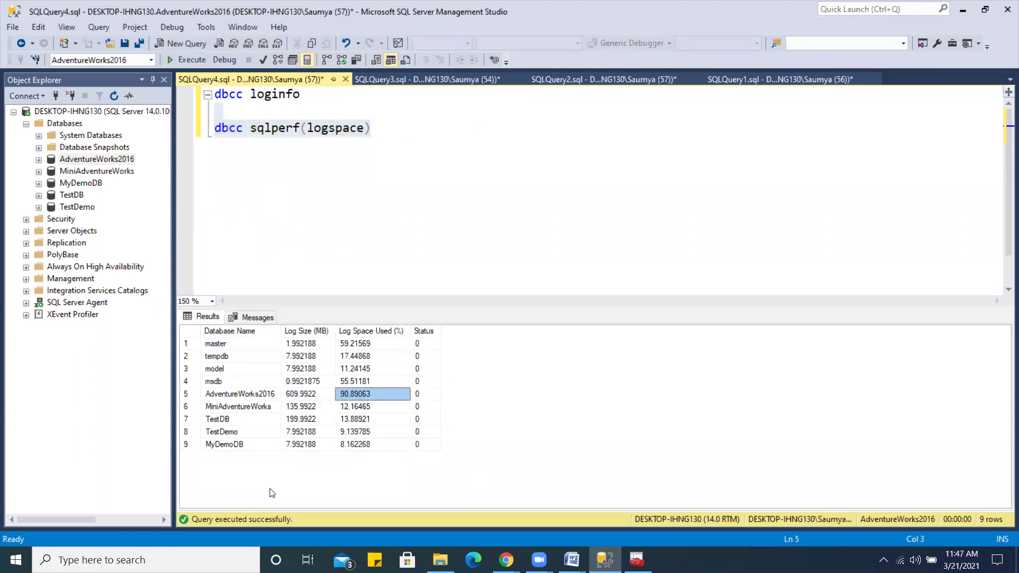
key(ctrl+Tab)
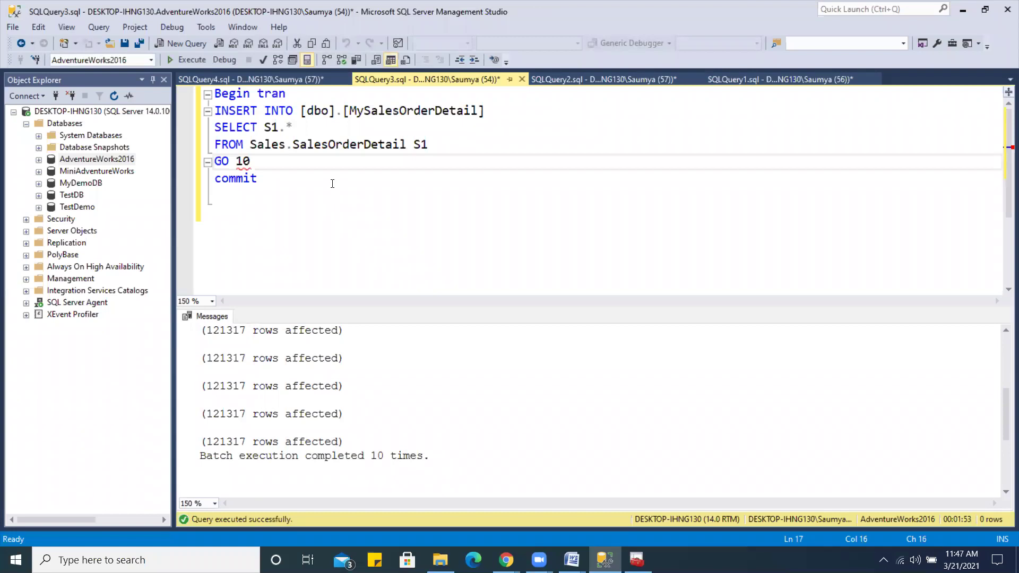
Step: Return to SQLQuery4.sql, execute only the dbcc loginfo statement and inspect the Status column of the first rows
click(284, 78)
click(318, 101)
drag(332, 96, 211, 93)
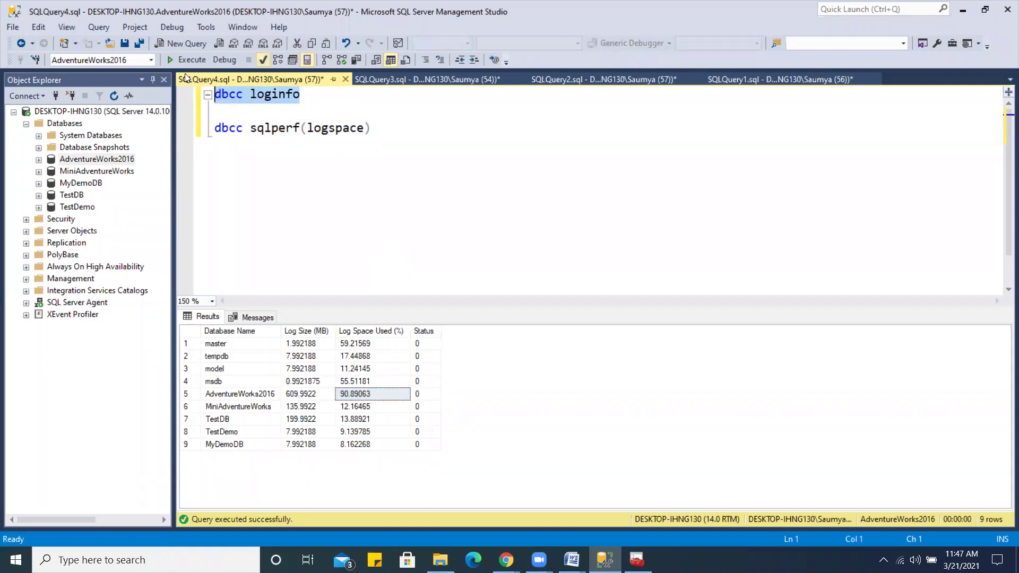
click(183, 60)
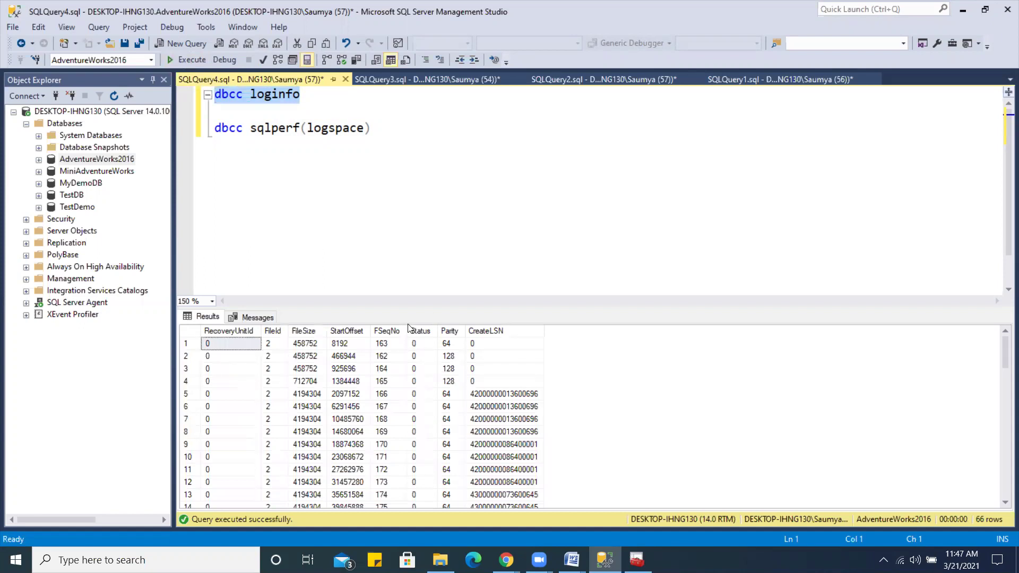
click(418, 397)
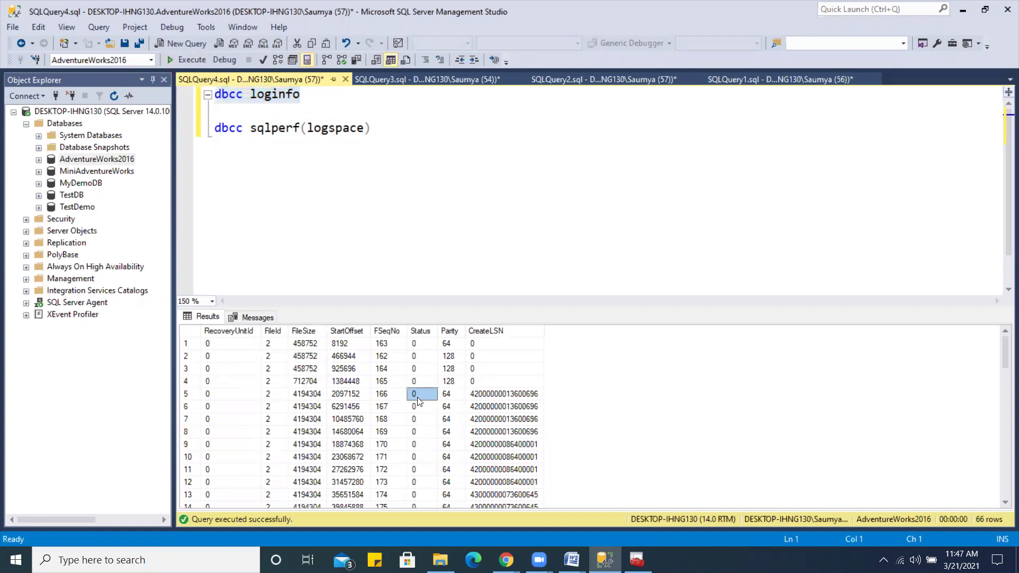
Step: Compare the Status values of the first and last rows in the dbcc loginfo results
scroll(418, 402, down, 17)
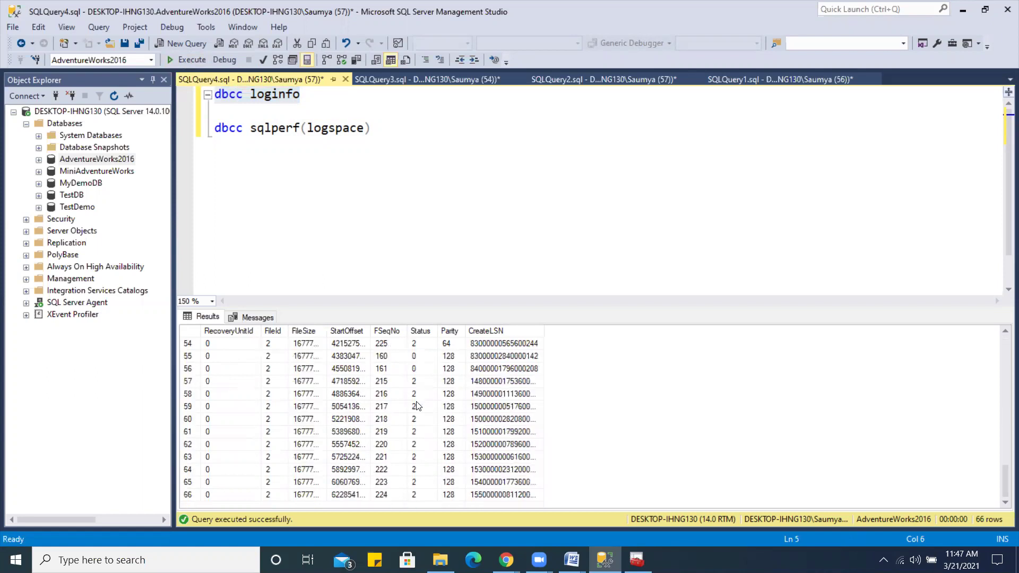
scroll(418, 406, up, 17)
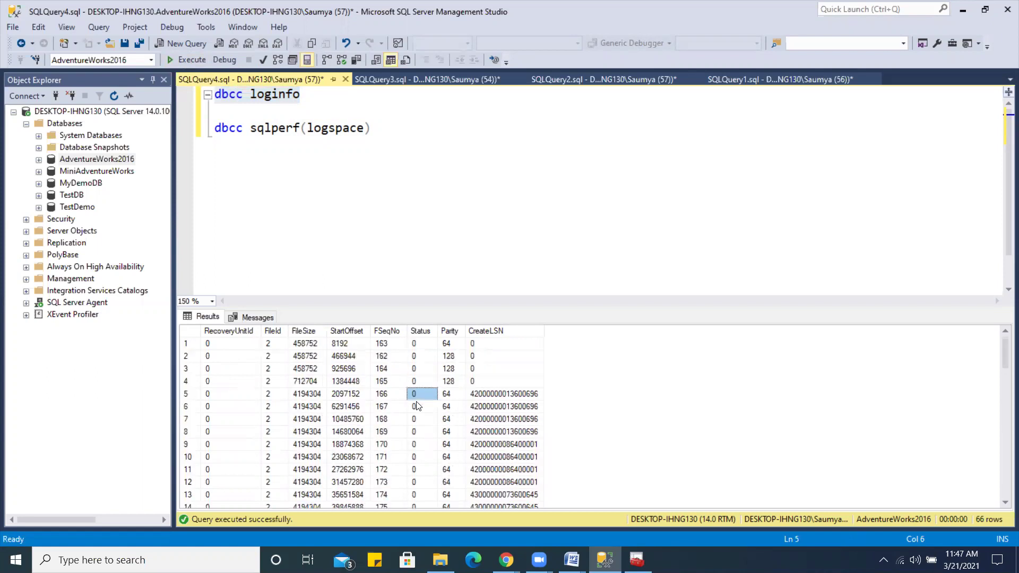
scroll(418, 406, down, 7)
scroll(416, 406, down, 10)
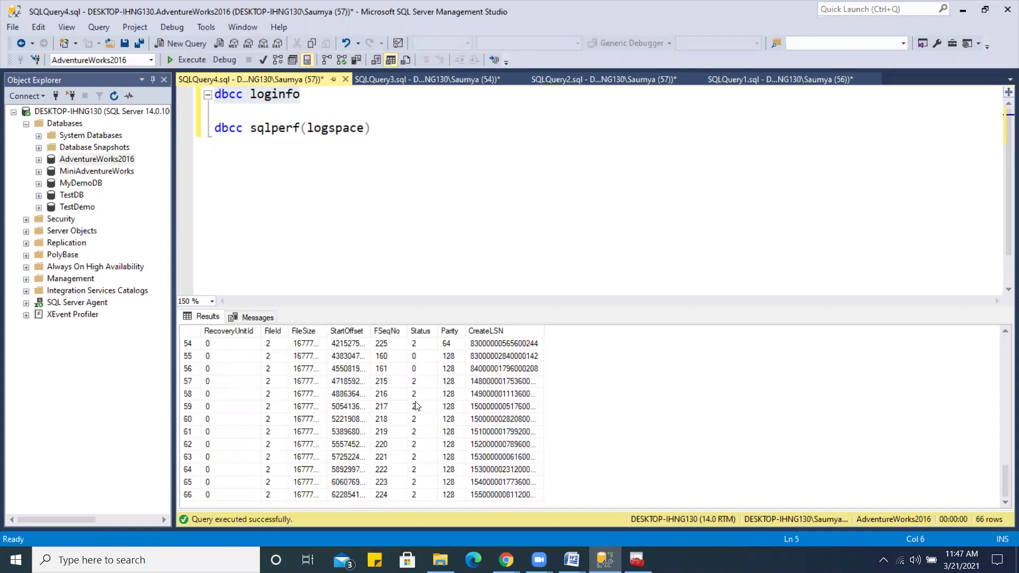
scroll(417, 406, up, 17)
click(420, 395)
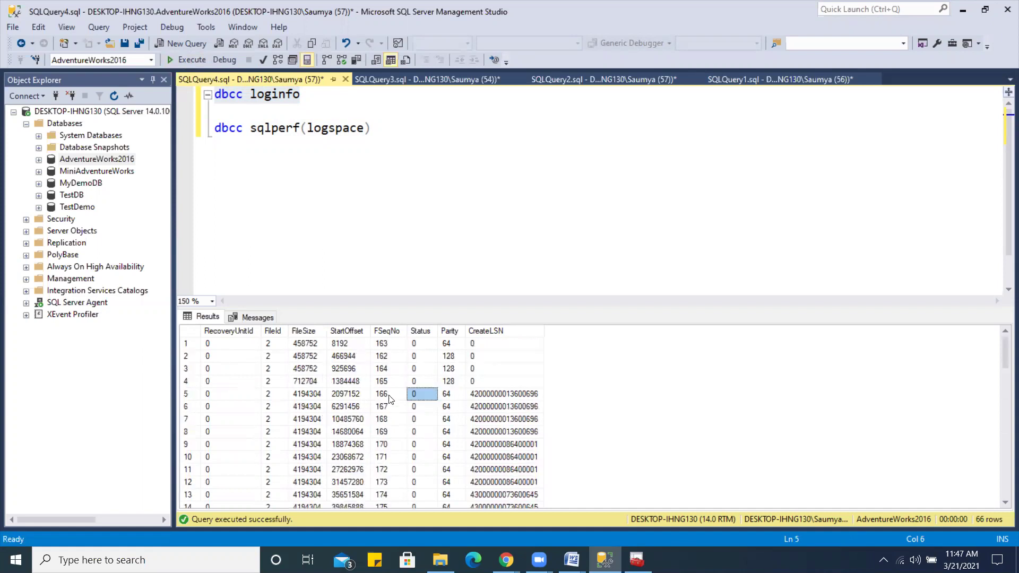
Step: Remove the Begin tran and commit lines from the insert script in SQLQuery3.sql
click(450, 85)
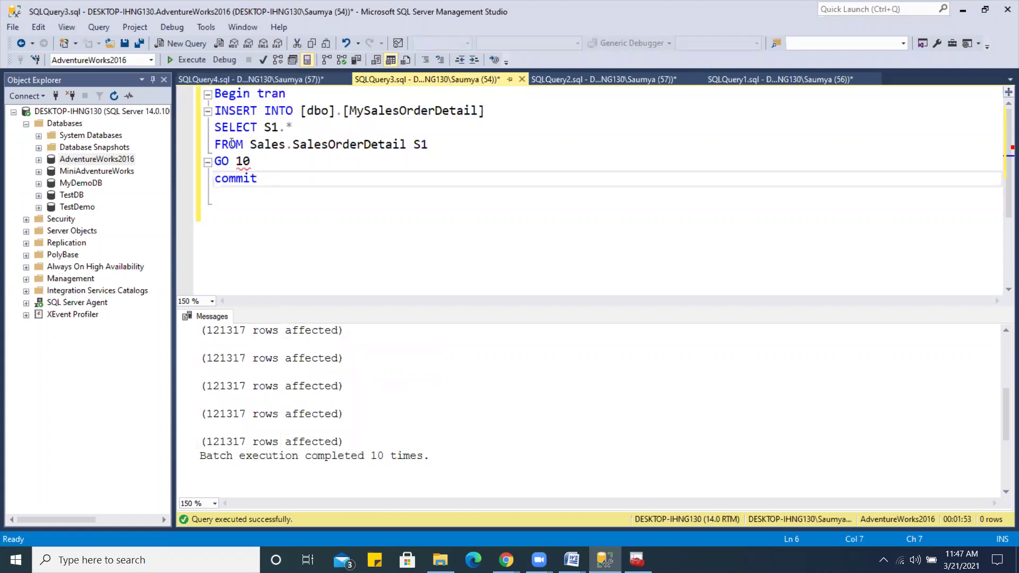
drag(285, 93, 189, 96)
key(Delete)
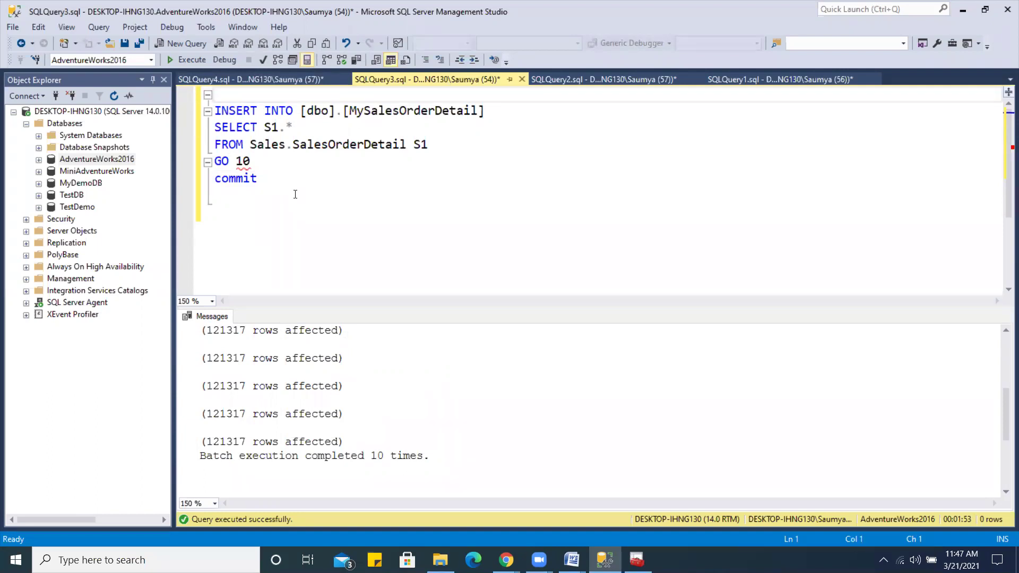
drag(258, 179, 197, 180)
key(Delete)
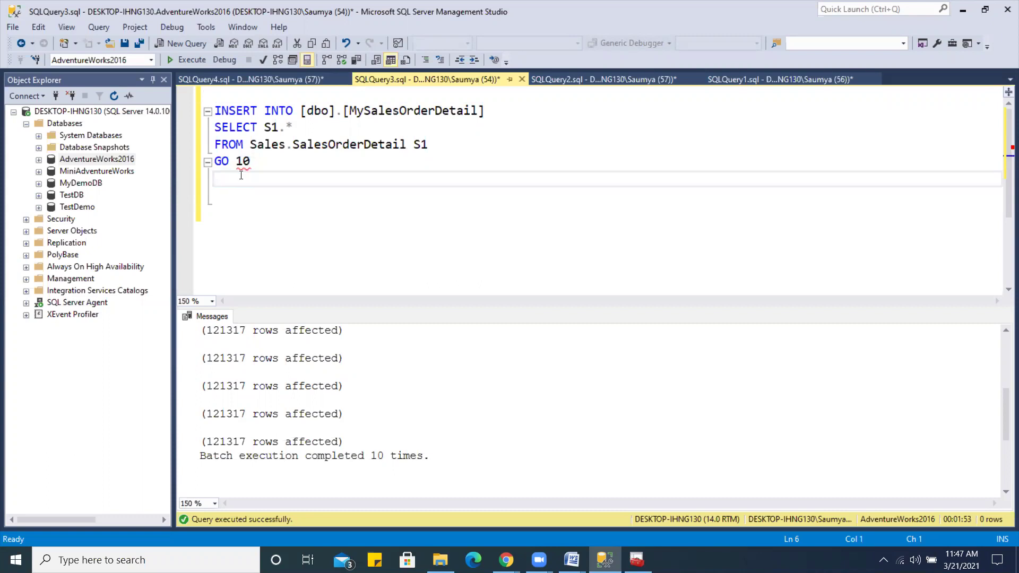
key(BackSpace)
Step: Execute the INSERT INTO [dbo].[MySalesOrderDetail] batch through GO 10 and show its messages
shift+click(215, 110)
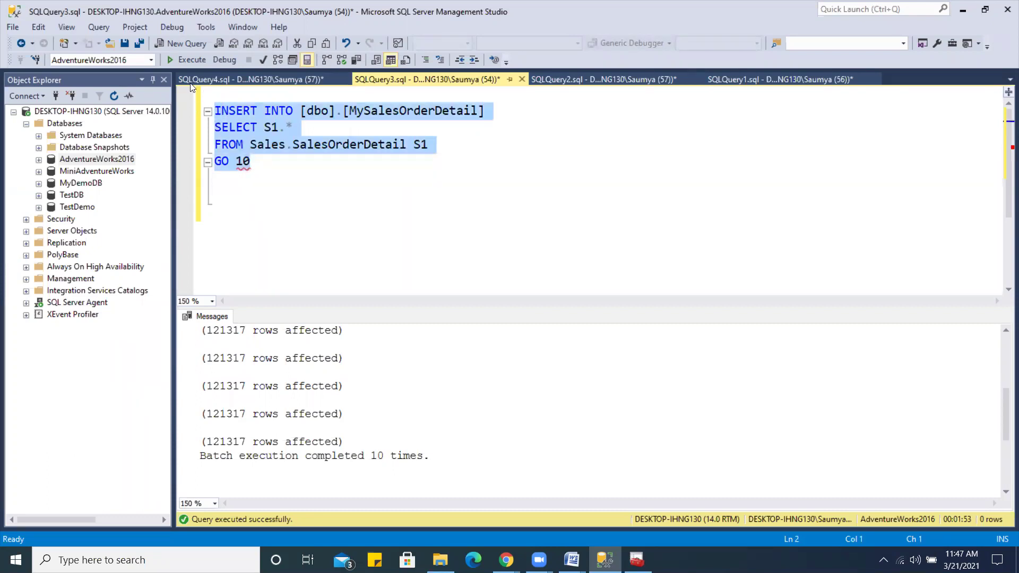
click(187, 59)
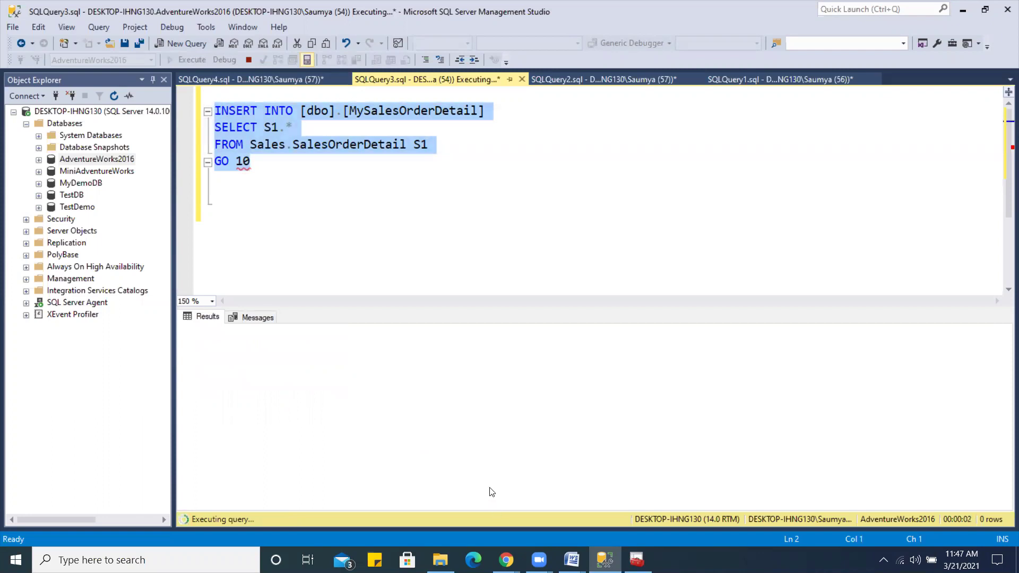
click(261, 317)
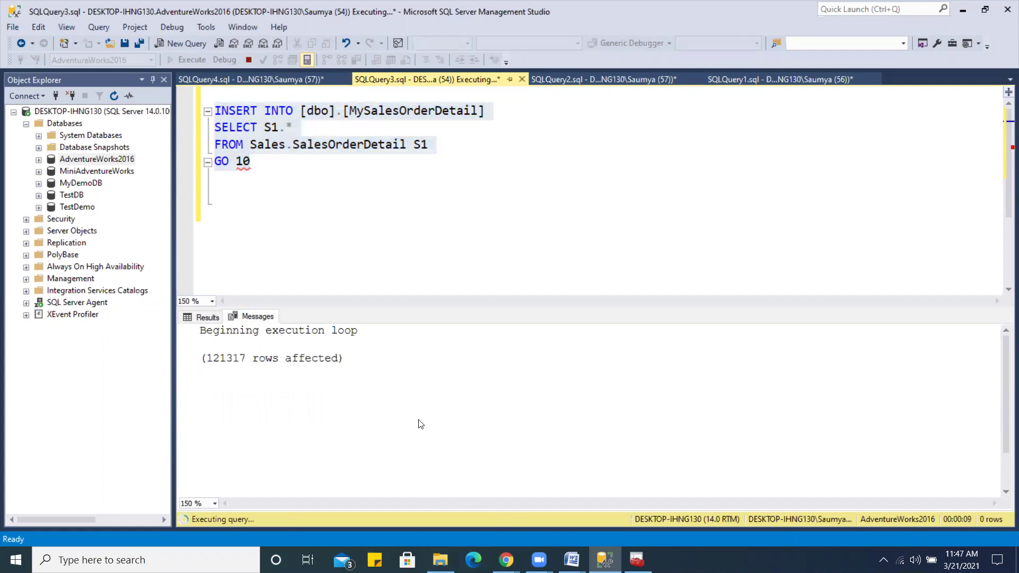
mouse_move(604, 560)
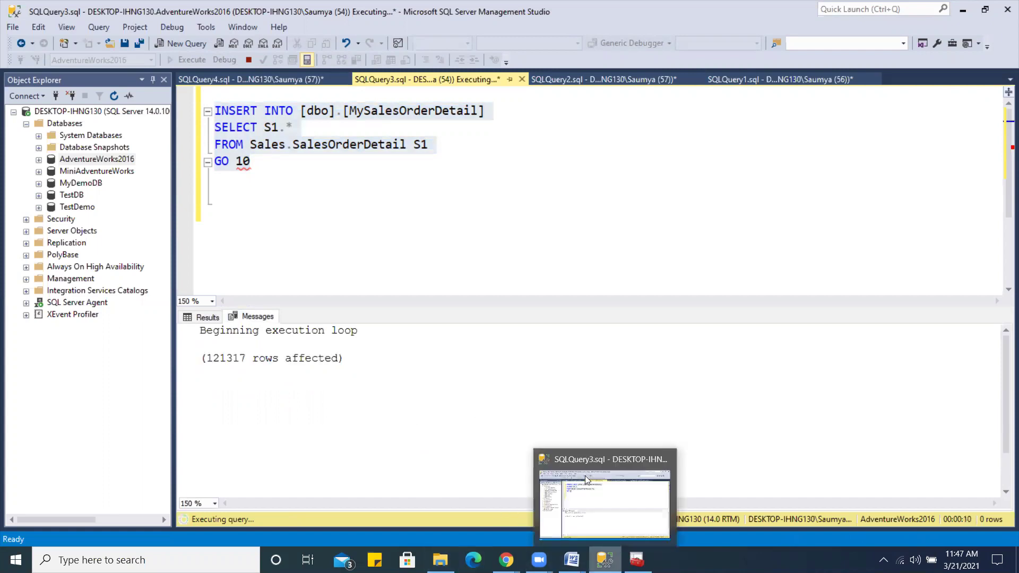
click(582, 454)
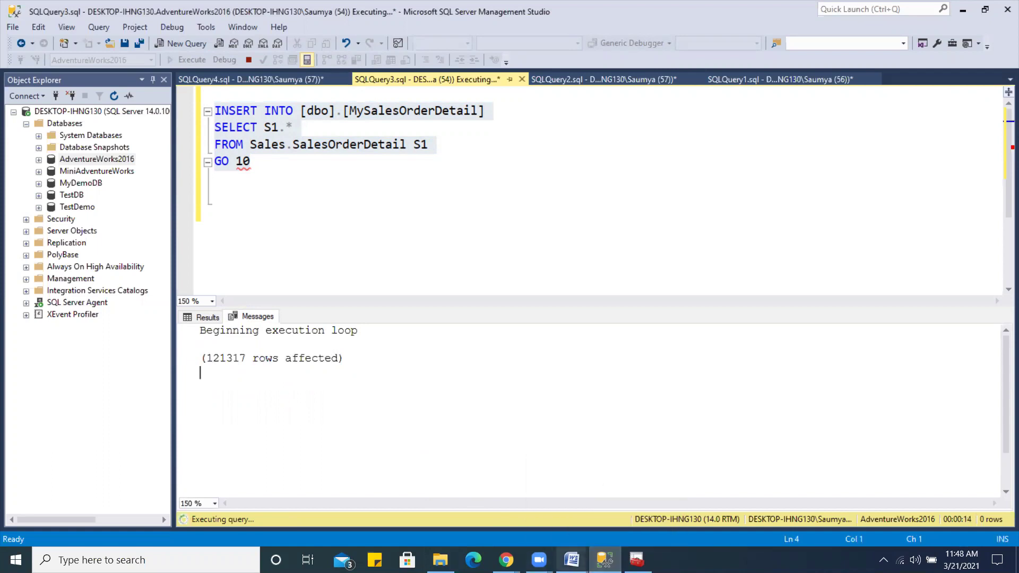
mouse_move(571, 560)
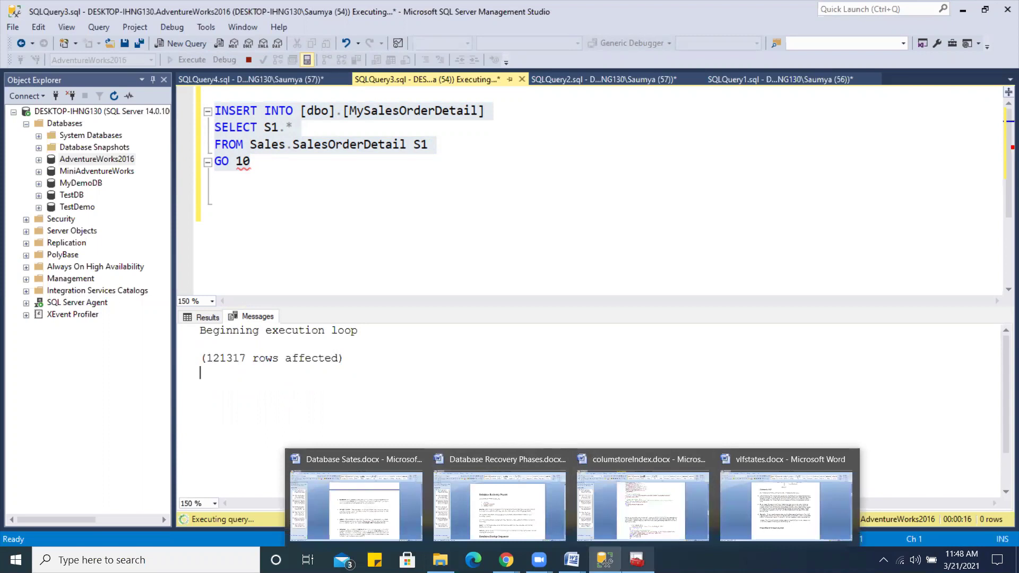
mouse_move(505, 559)
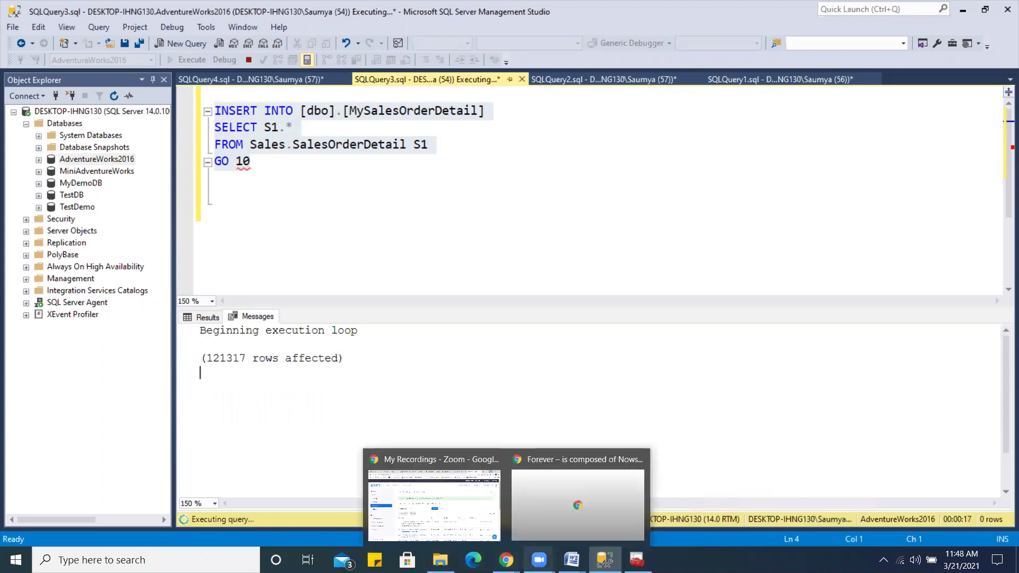
Step: Execute only dbcc sqlperf(logspace) in SQLQuery4.sql and highlight AdventureWorks2016's Log Space Used (%) value
click(260, 79)
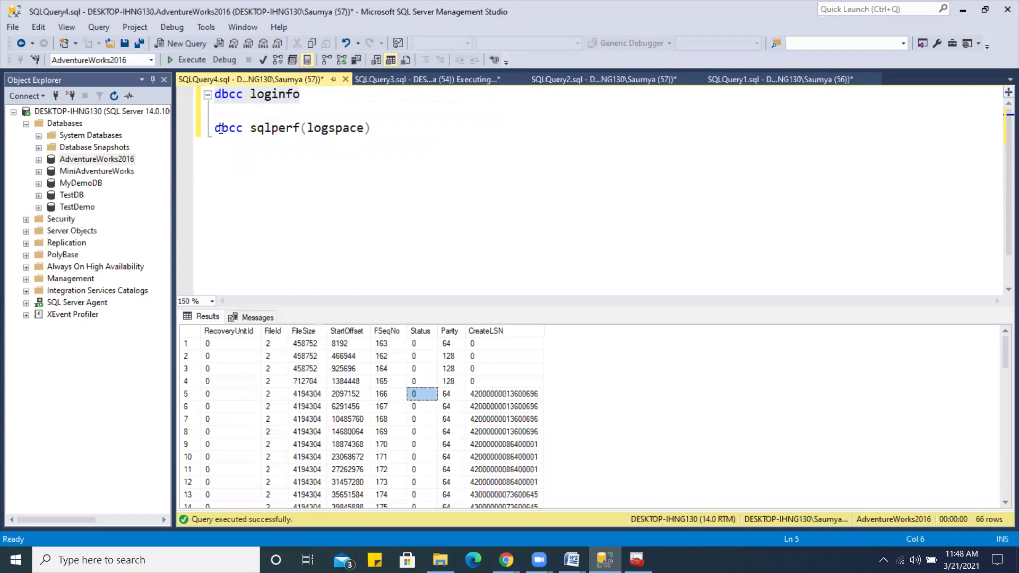
drag(386, 126, 212, 127)
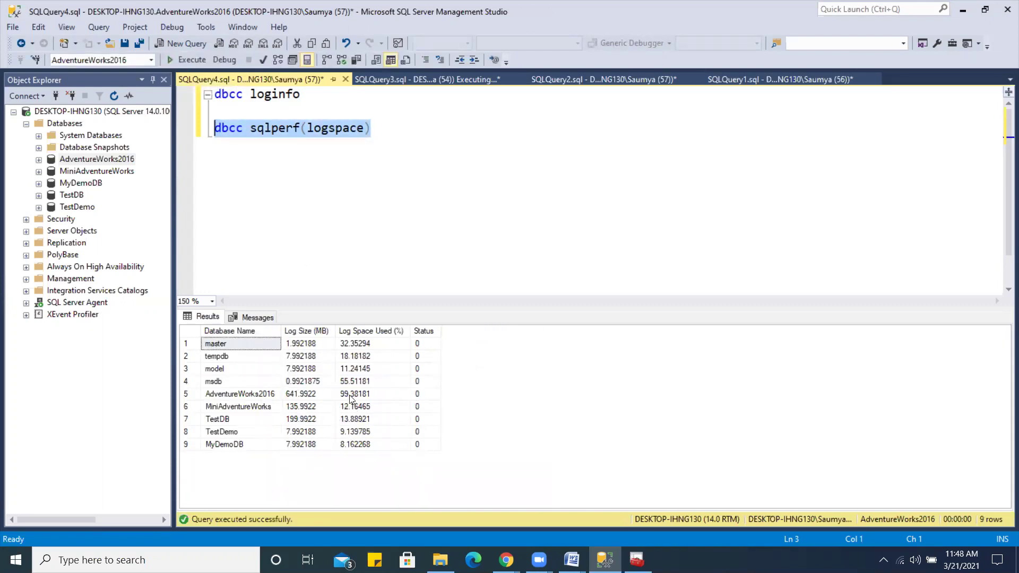
click(353, 395)
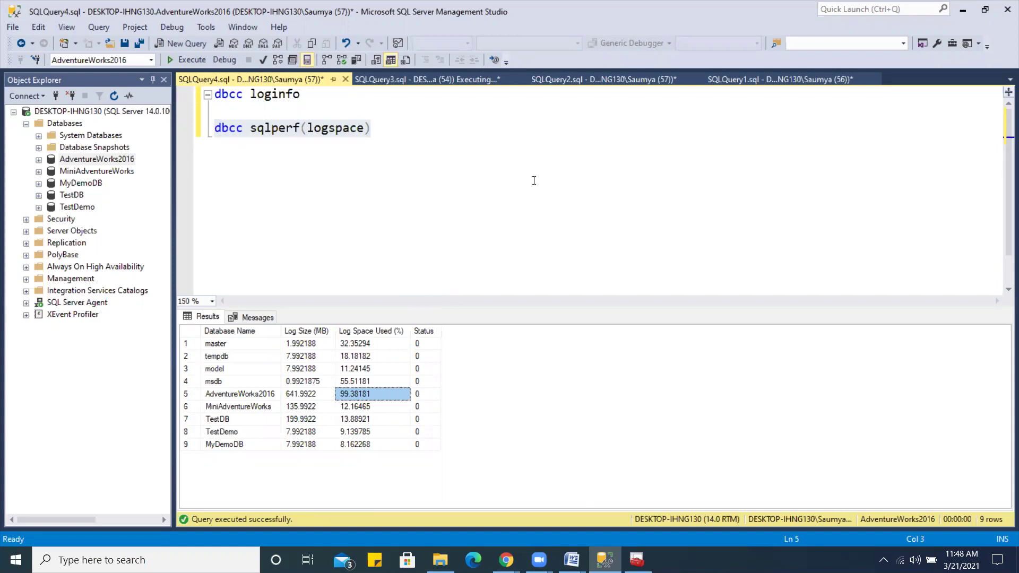
click(328, 169)
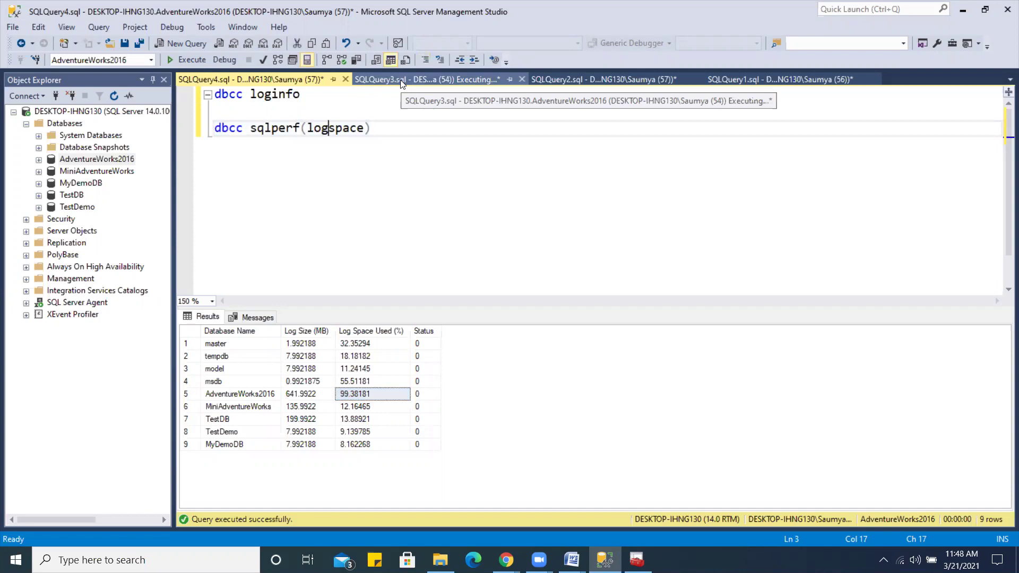
click(286, 173)
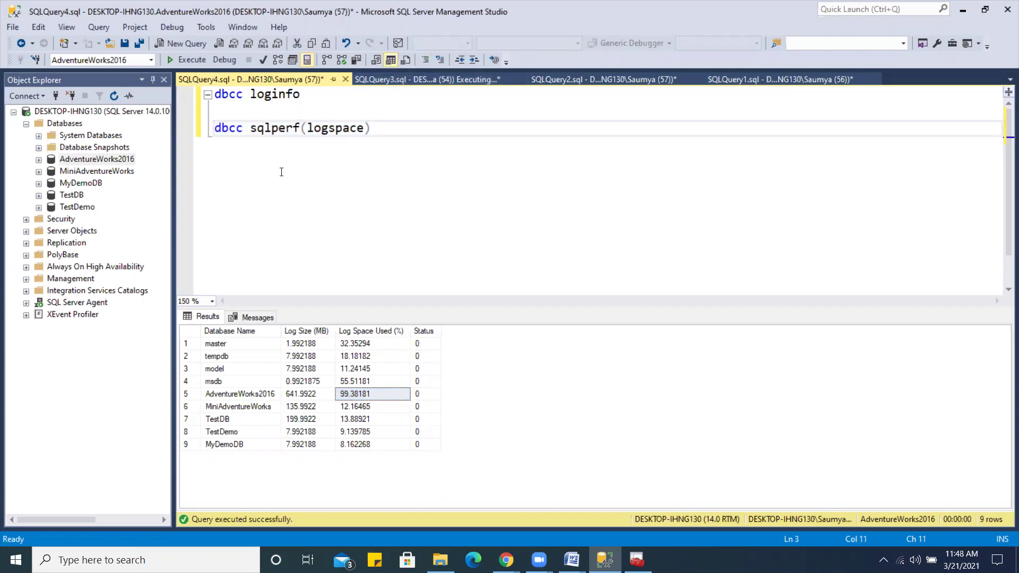
click(348, 398)
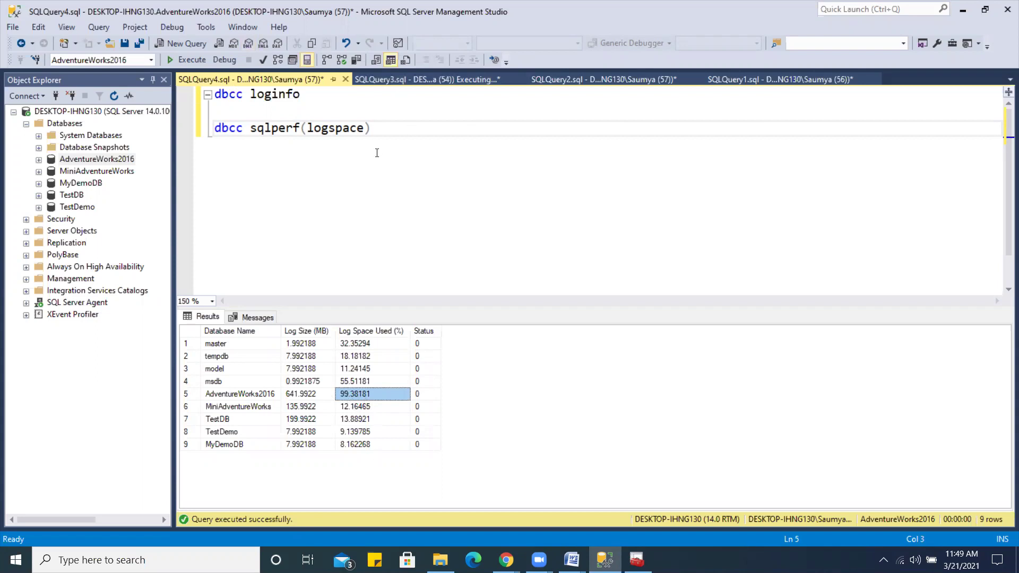
Step: Start a backup database statement two lines below dbcc sqlperf(logspace)
click(387, 122)
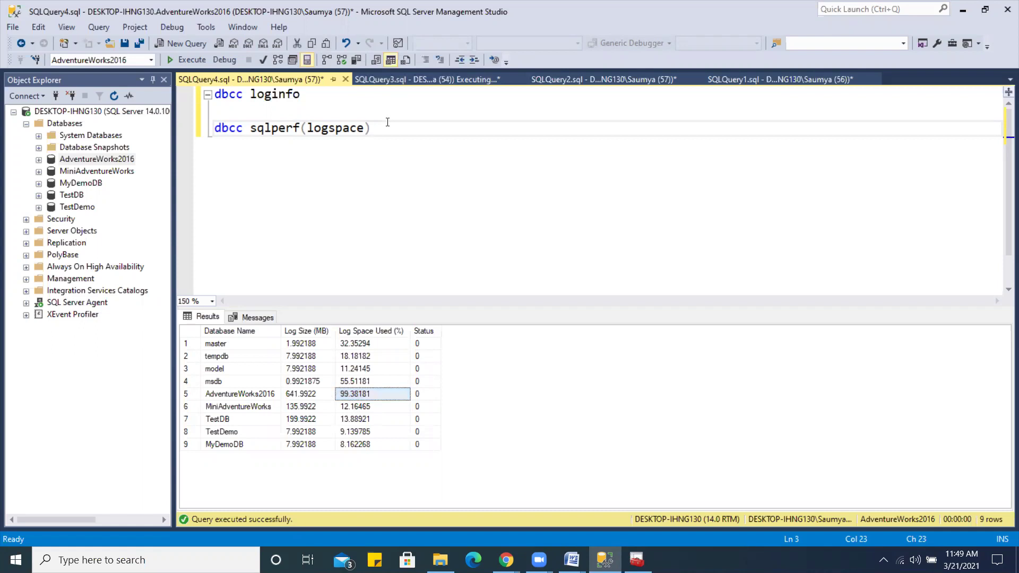
key(Return)
key(Return)
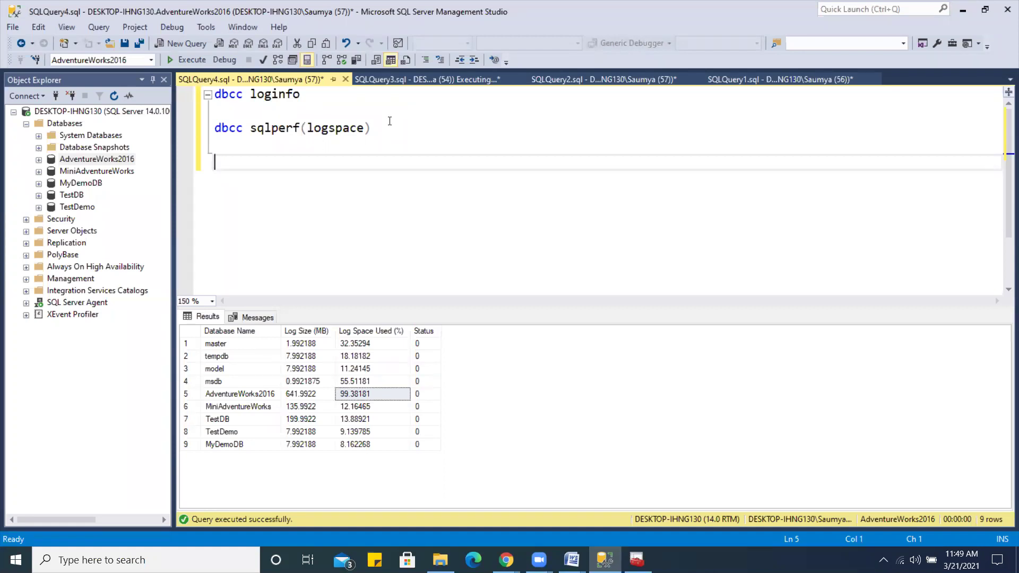
text(backup)
text(dataa)
key(BackSpace)
text(base)
key(ctrl+z)
key(ctrl+z)
key(ctrl+z)
key(ctrl+z)
key(ctrl+z)
key(BackSpace)
text(base)
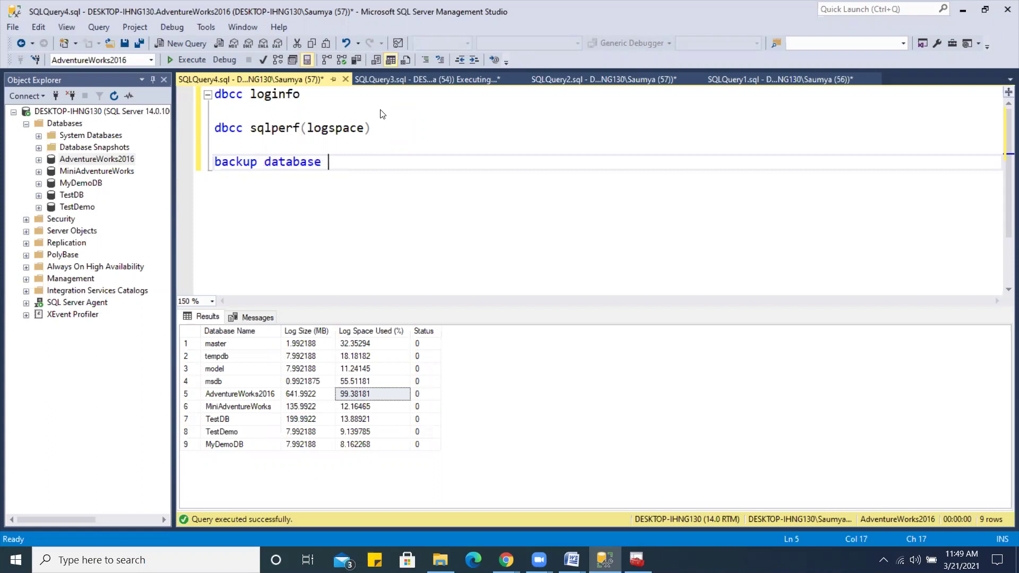
Step: Copy the AdventureWorks2016 database name from Object Explorer into the backup statement and add to disk=' after it
right_click(101, 160)
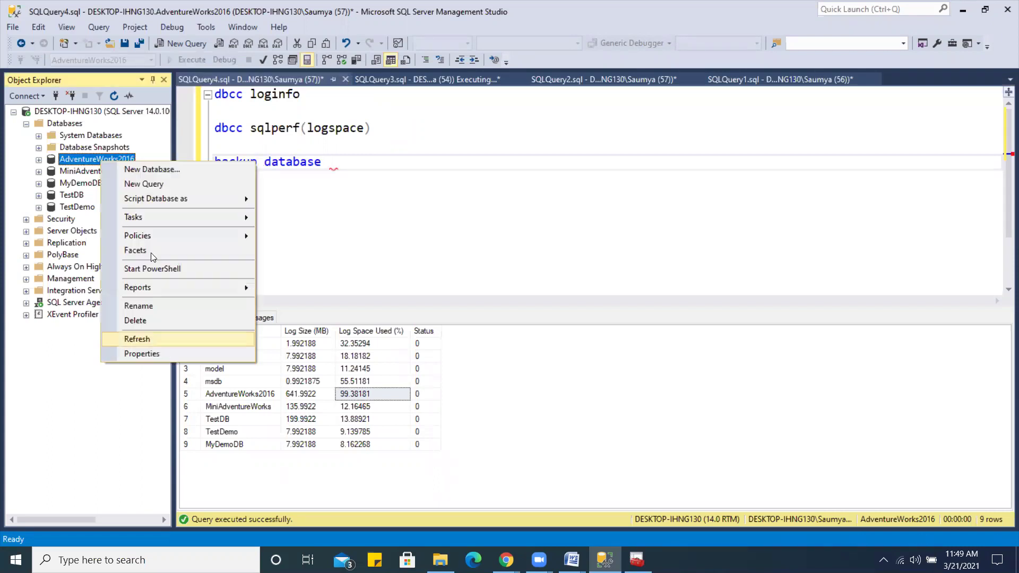
click(148, 305)
key(ctrl+c)
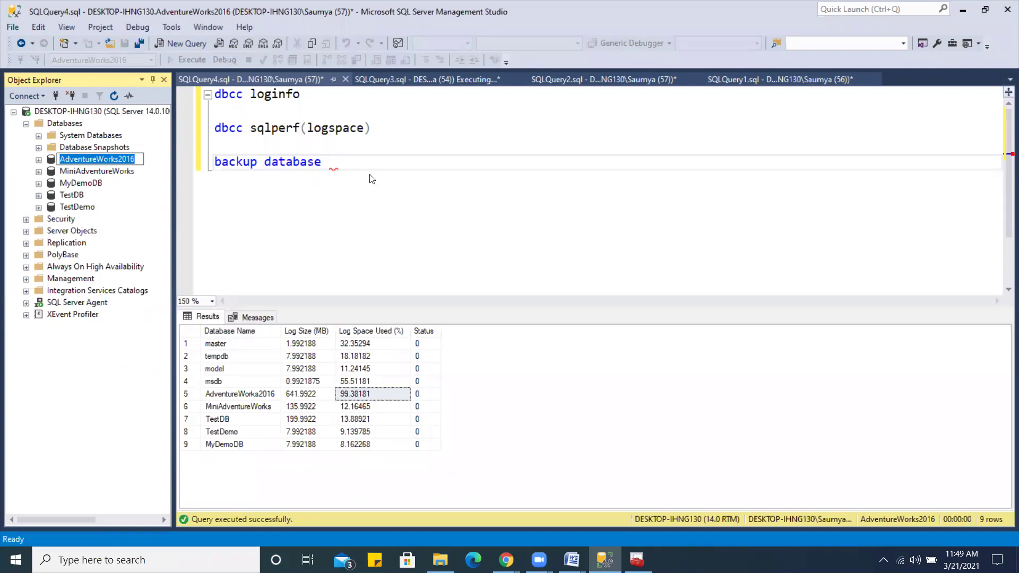
click(345, 162)
key(ctrl+v)
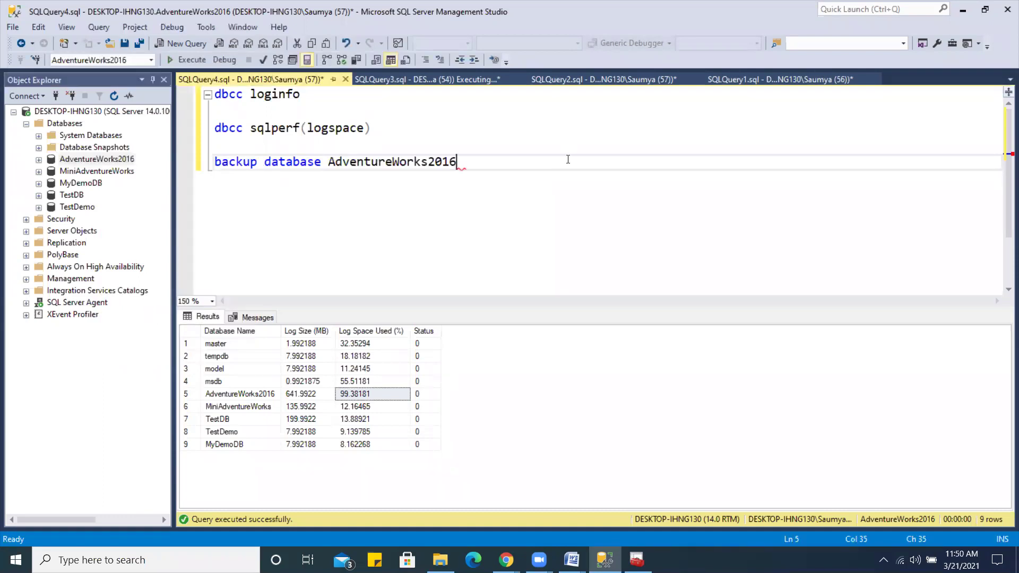
text(to disk=')
Step: Switch to File Explorer, copy the path of the E:\Backup folder and paste it after disk=' in the backup statement
key(alt+Tab)
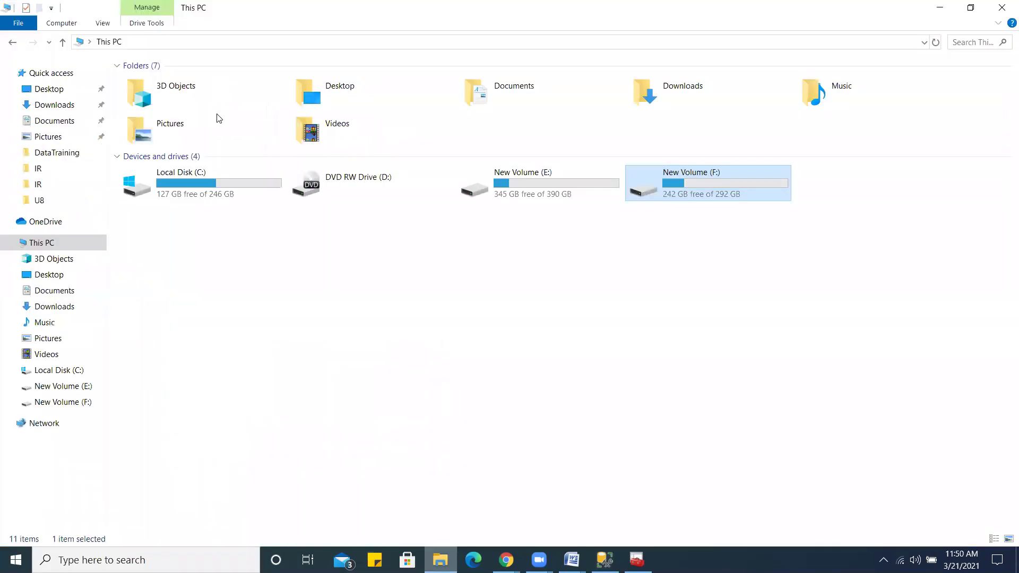
click(481, 180)
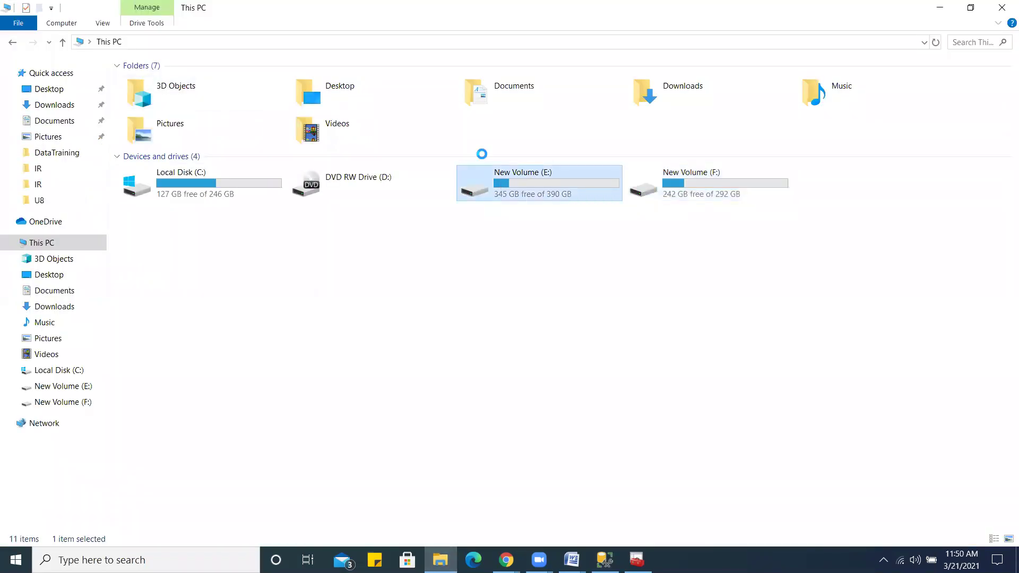
double_click(537, 180)
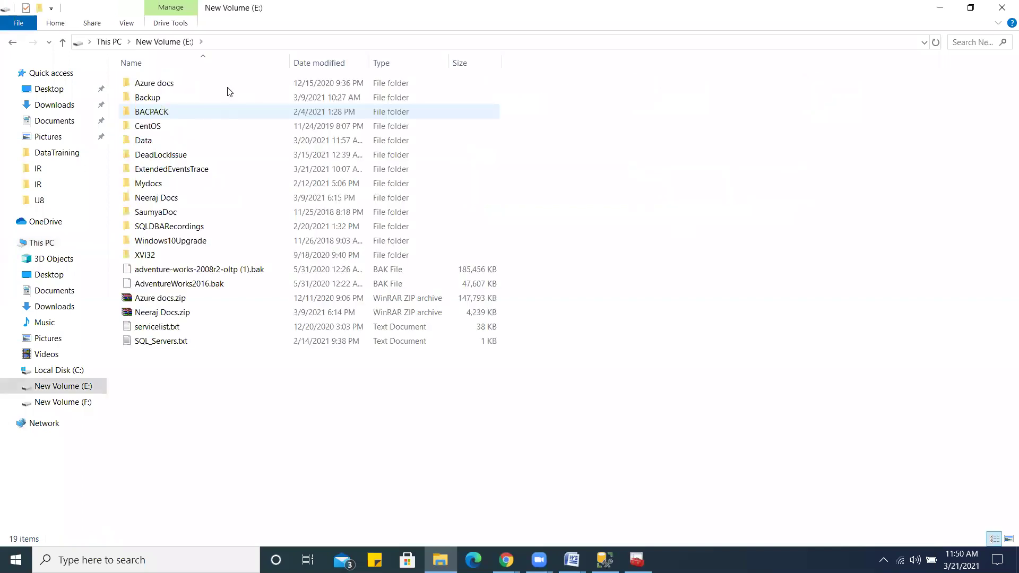
double_click(156, 98)
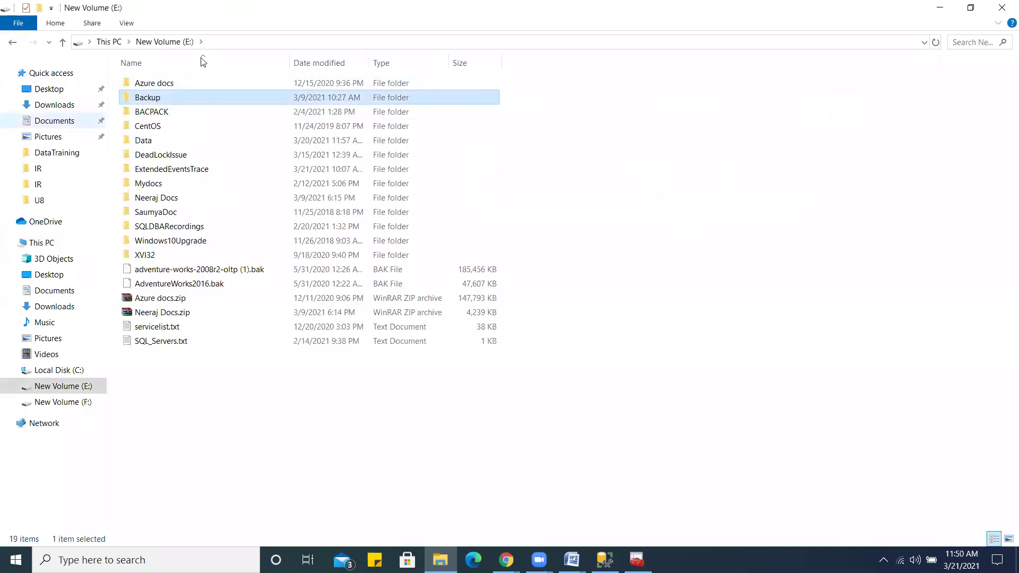
click(249, 44)
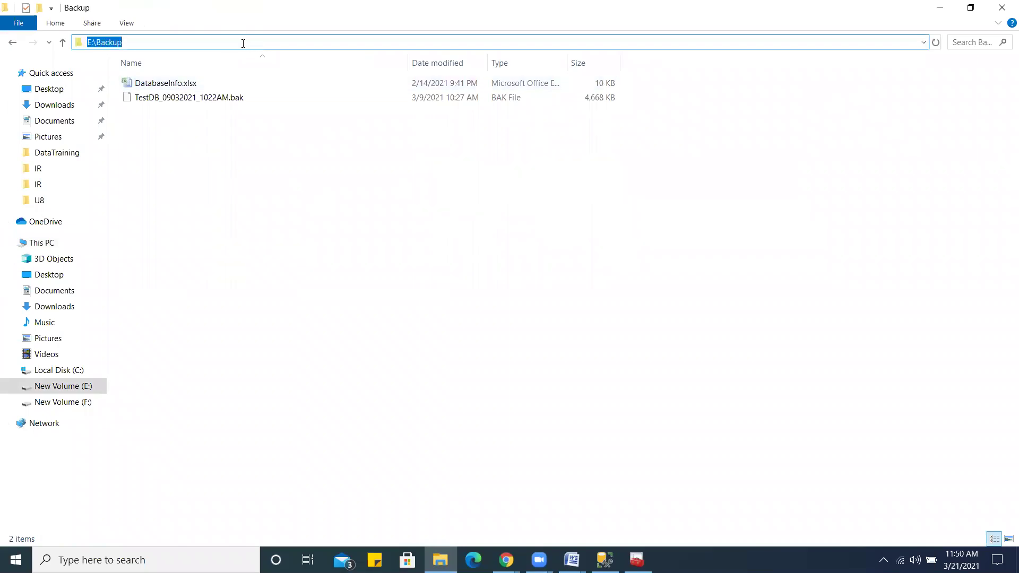
click(240, 43)
key(alt)
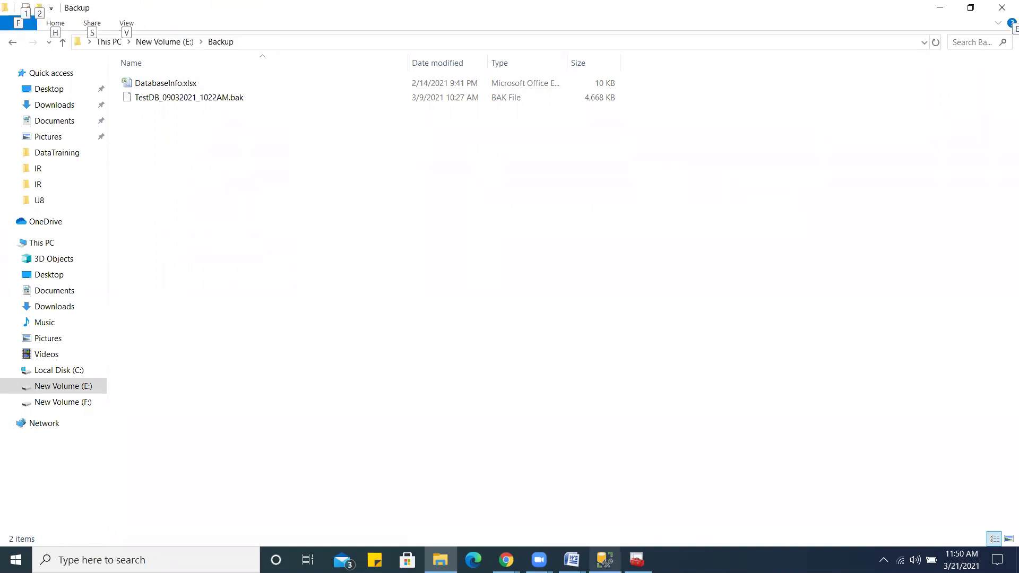
key(alt+Tab)
key(ctrl+v)
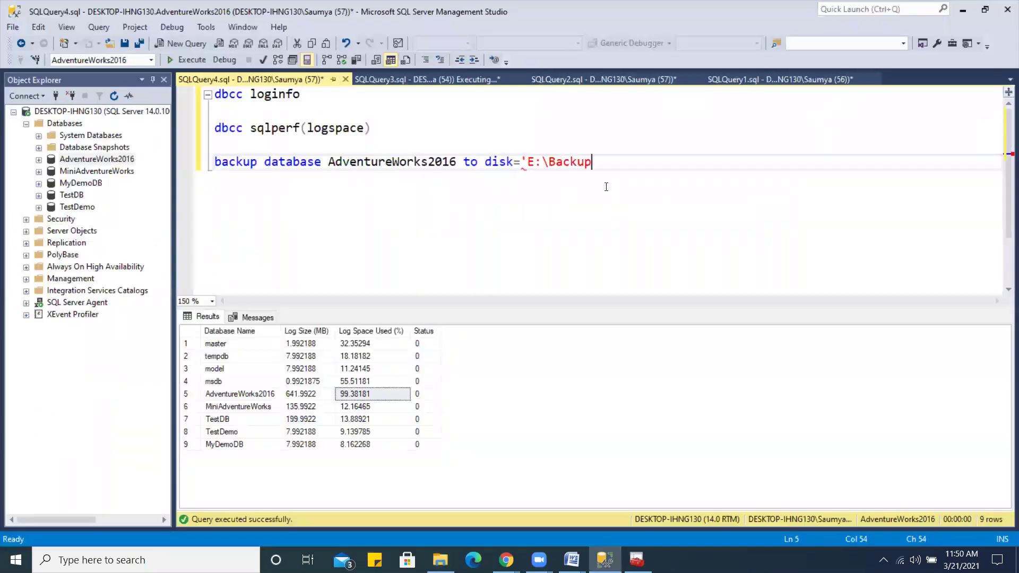
Step: Extend the backup path with a backslash and a copy of the AdventureWorks2016 database name from the same statement
text(\)
double_click(398, 161)
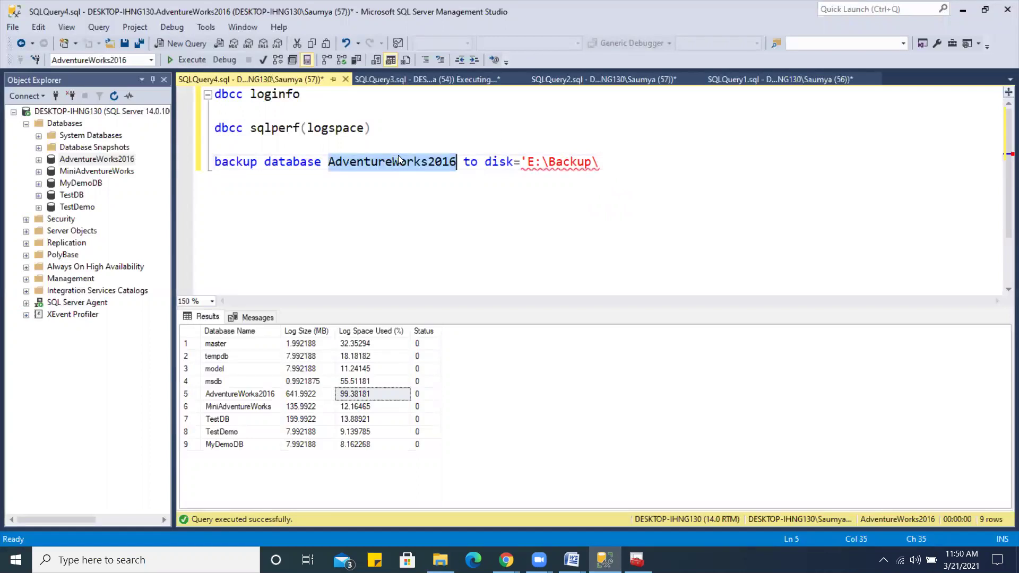
click(610, 160)
key(ctrl+v)
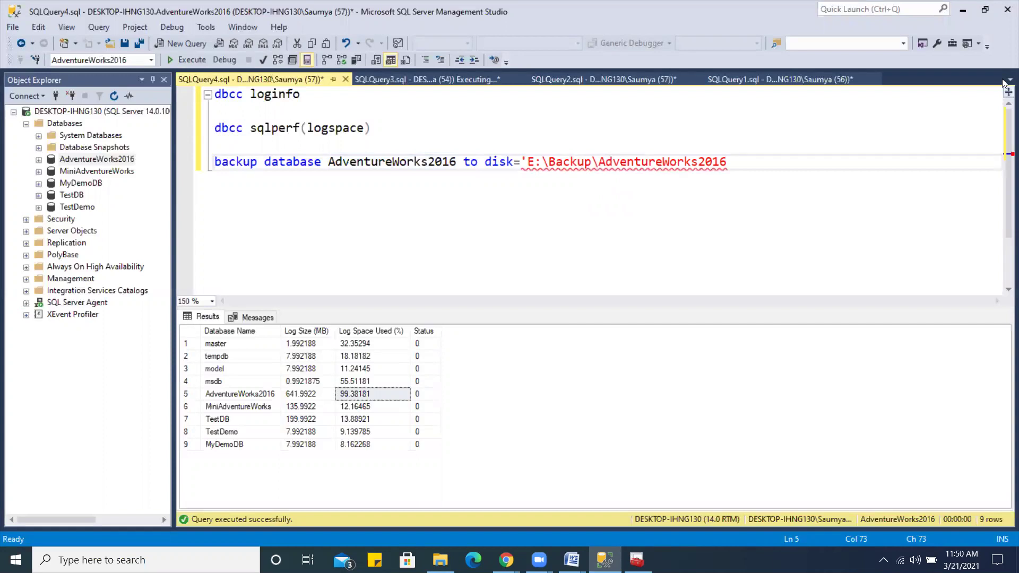
Step: Complete the backup file name after AdventureWorks2016 with _full_21032012_1151AM.bak
text(_full_)
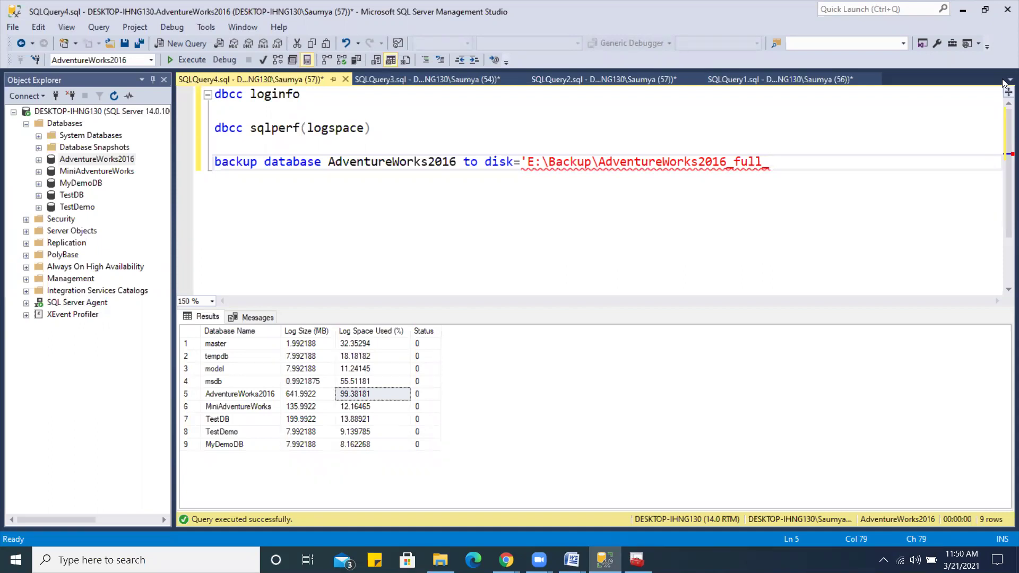
text(21)
text(032012)
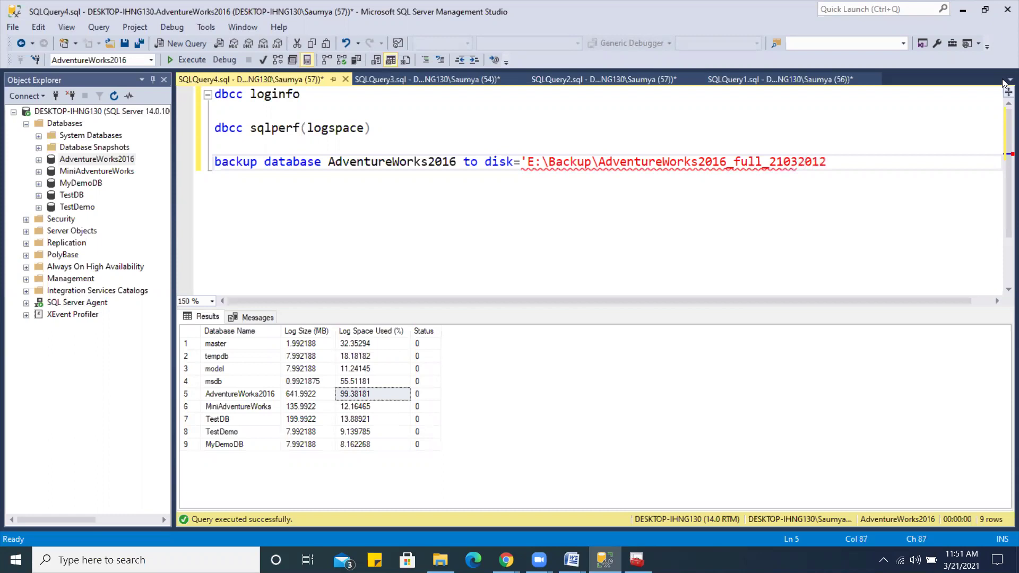
text(_1151)
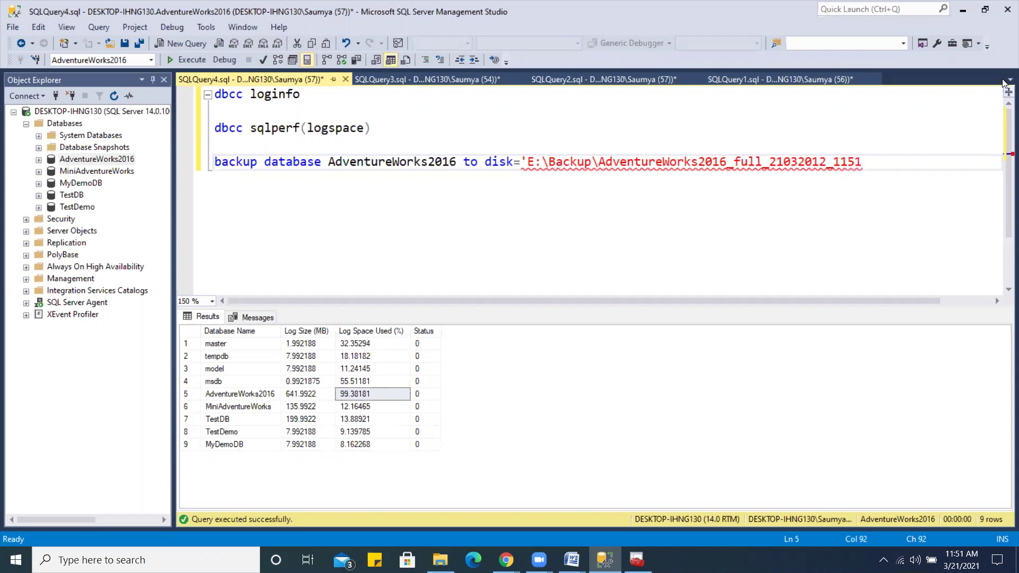
text(AM.bak)
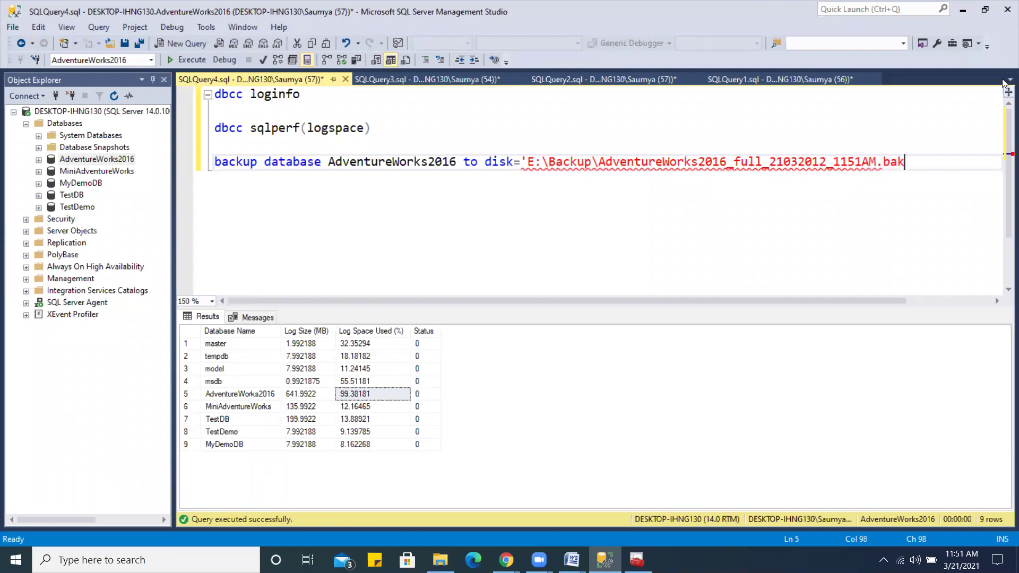
Step: Close the quoted backup file path and add the option with stats=10 to the backup statement
text(')
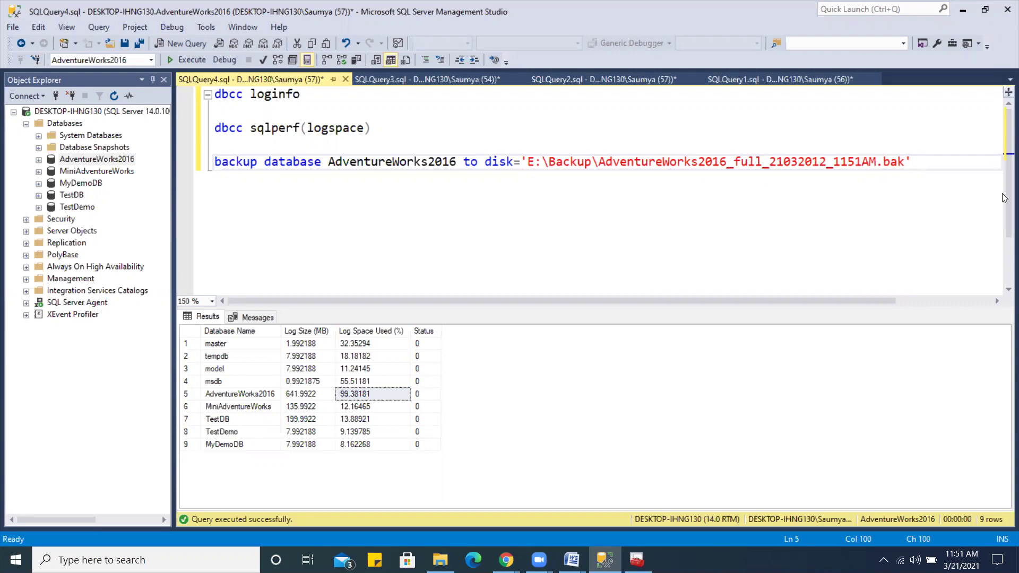
text(with stats)
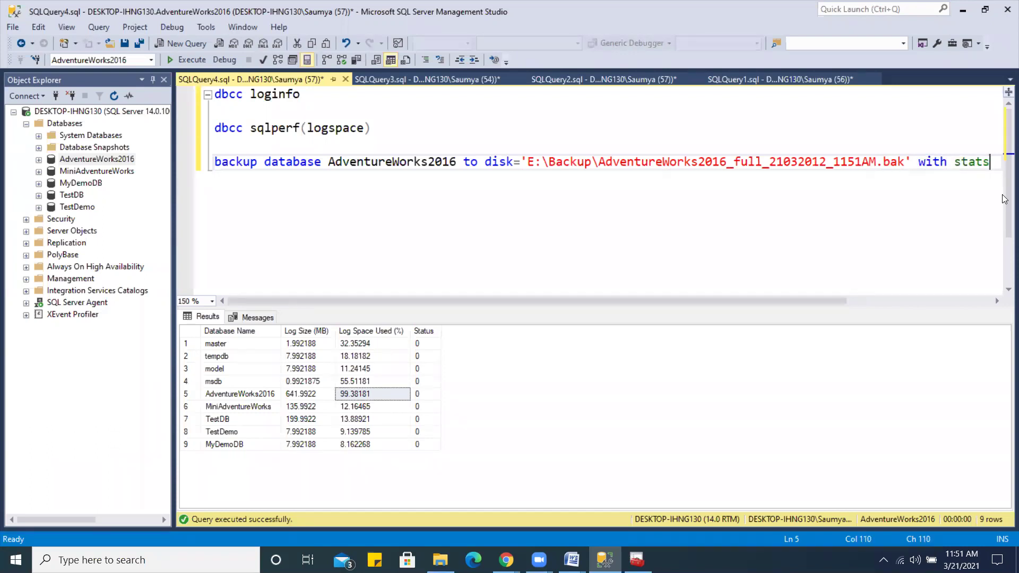
text(=10)
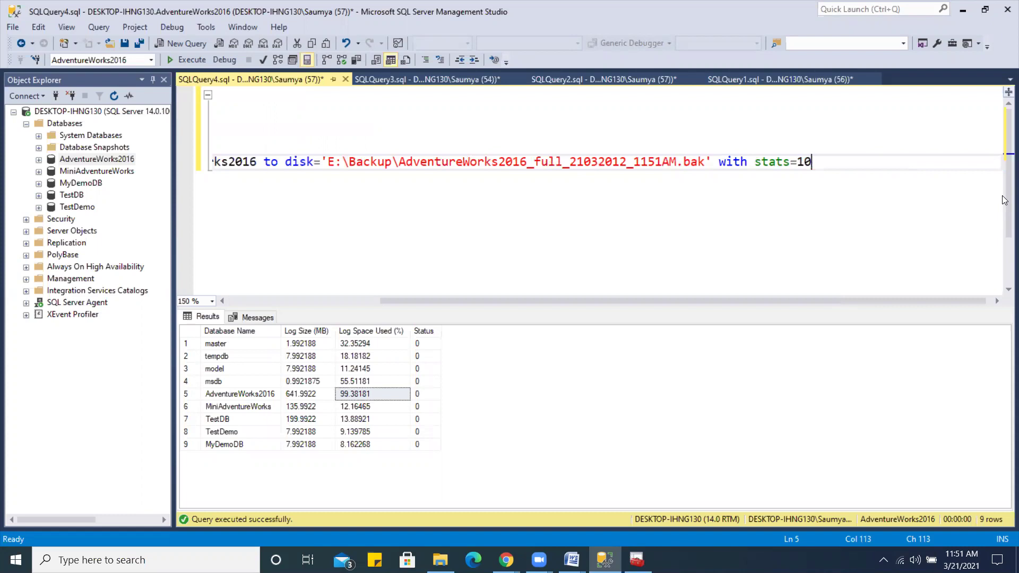
Step: Place the text cursor before the year 2012 in the date of the backup file name
key(Left)
key(Left)
key(Left)
key(Left)
key(Left)
key(Left)
key(Left)
key(Left)
key(Left)
key(Left)
key(Left)
key(Left)
key(Left)
key(Left)
key(Left)
key(Left)
key(Left)
key(Left)
key(Left)
key(Left)
key(Left)
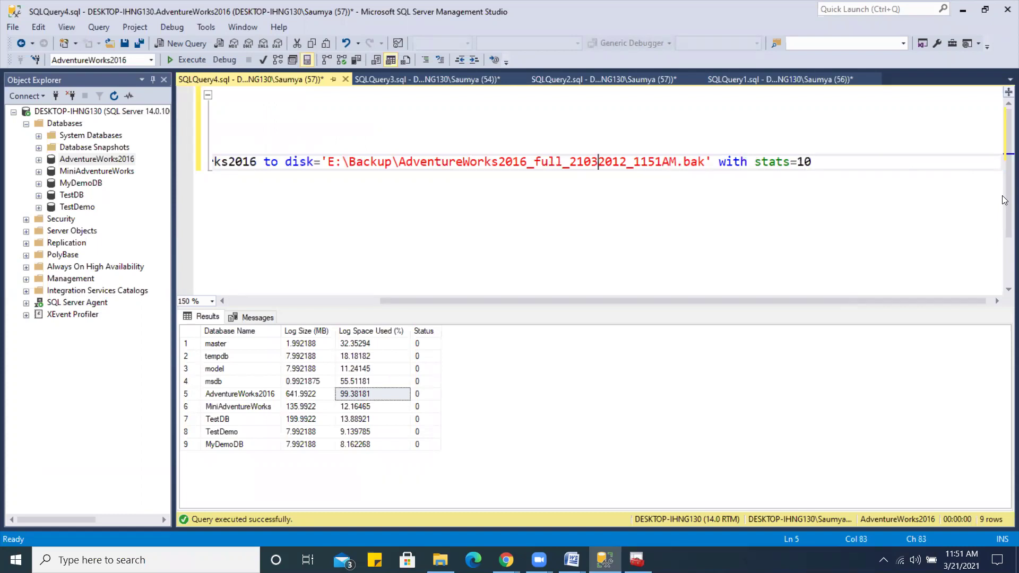